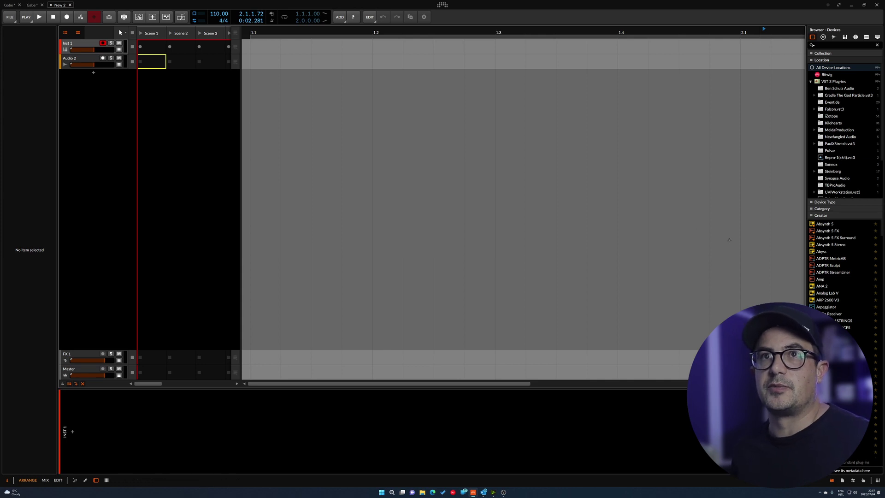
Step: Delete the Audio 2 track and insert Bitwig's Drum Machine device on the Inst 1 track
left_click(80, 59)
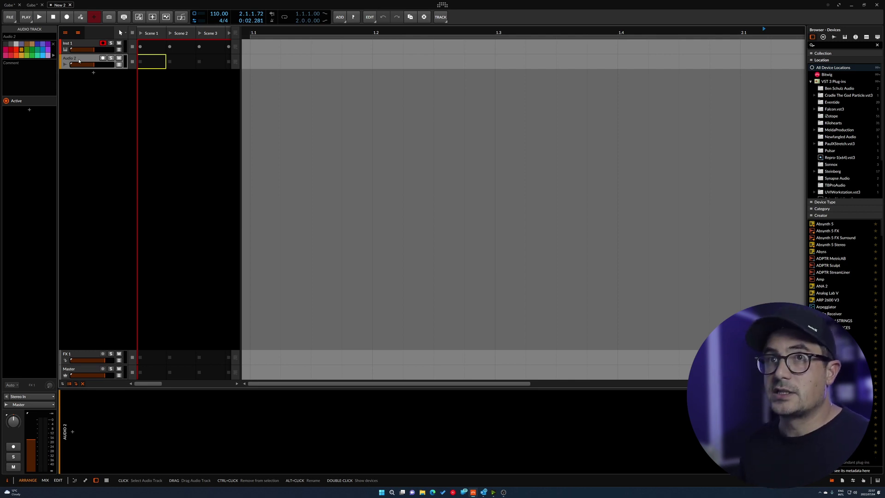
key("Delete")
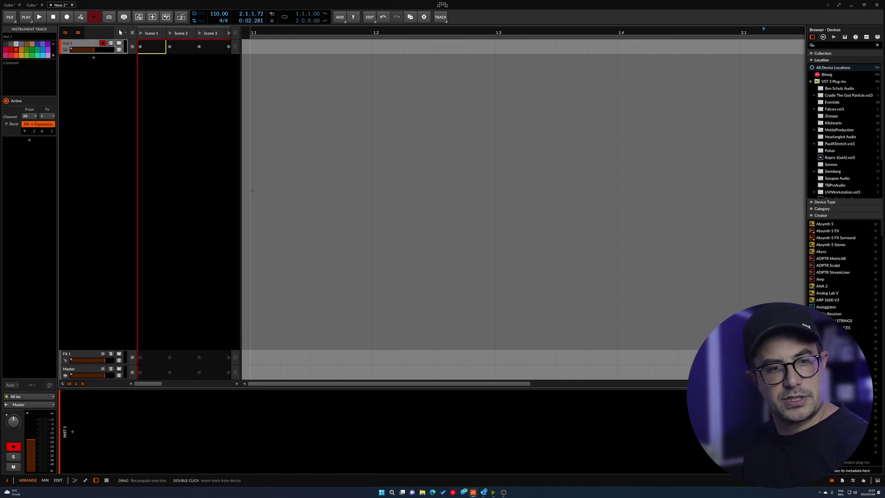
double_click(120, 115)
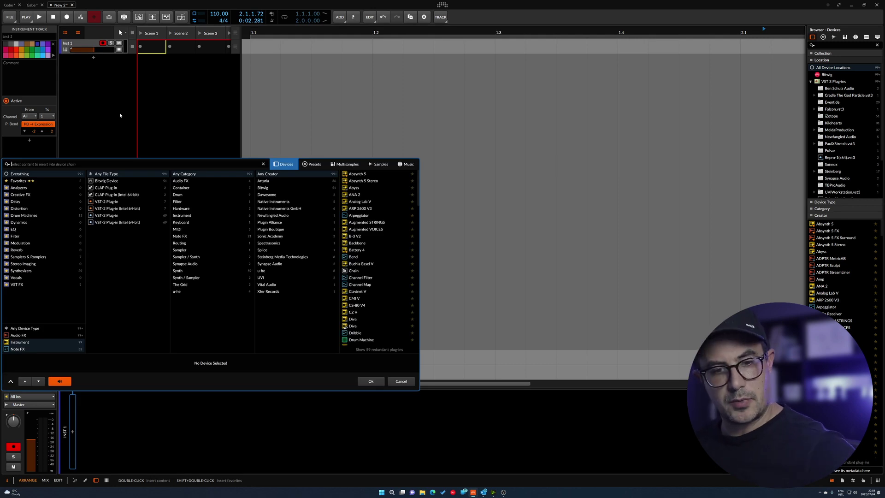
key("Down")
key("Down")
key("Down")
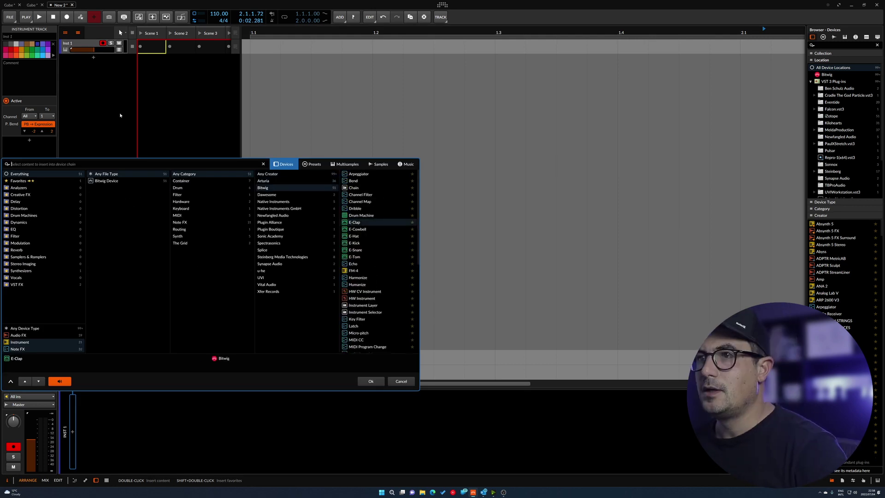
key("Up")
key("Up")
key("Down")
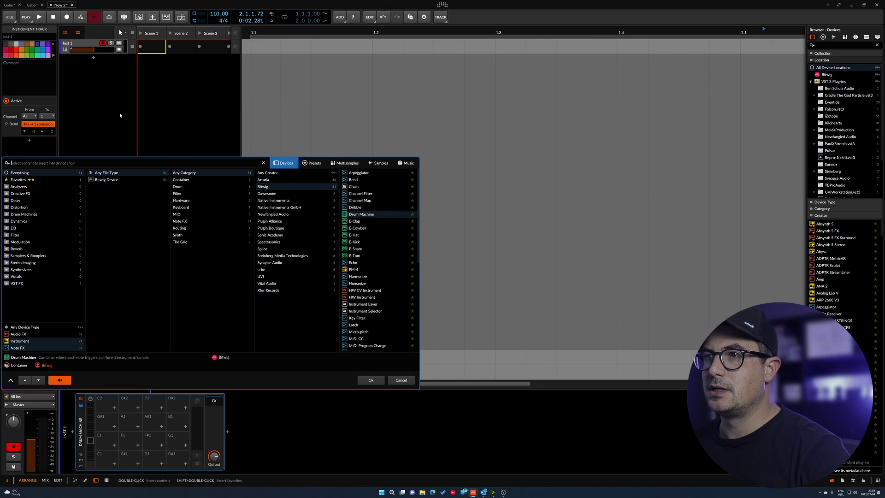
key("Return")
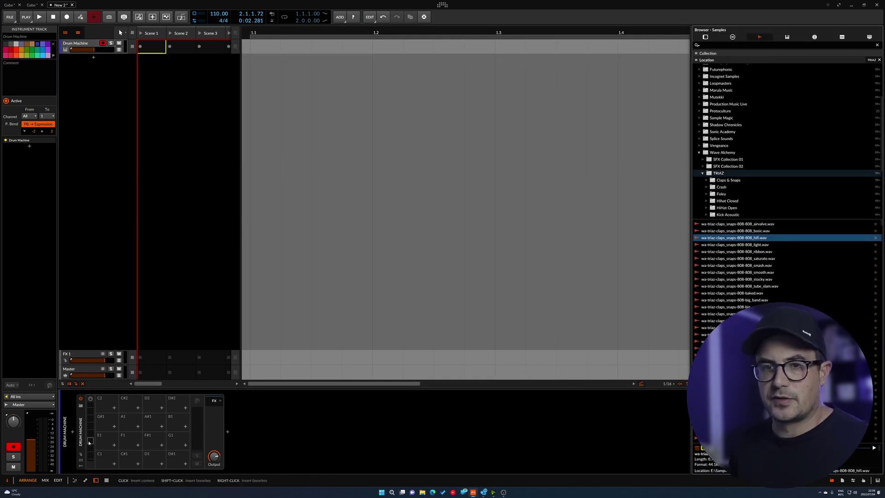
left_click(105, 460)
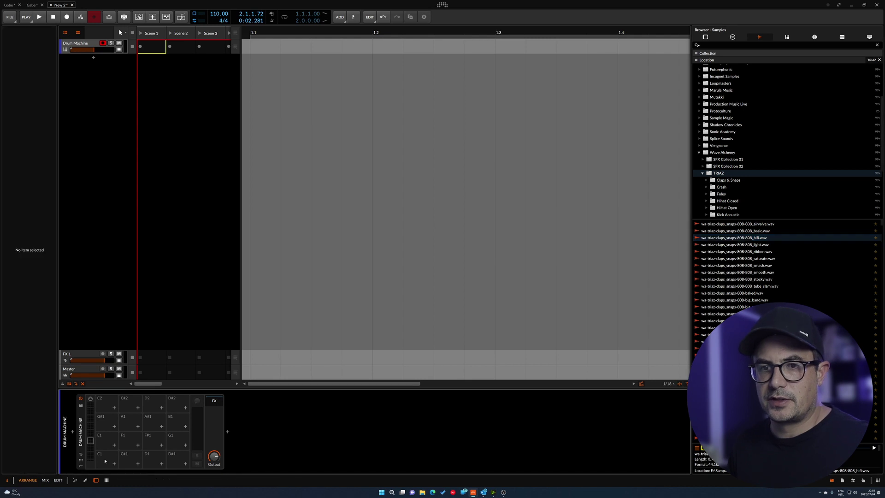
double_click(105, 461)
left_click(345, 243)
left_click(420, 381)
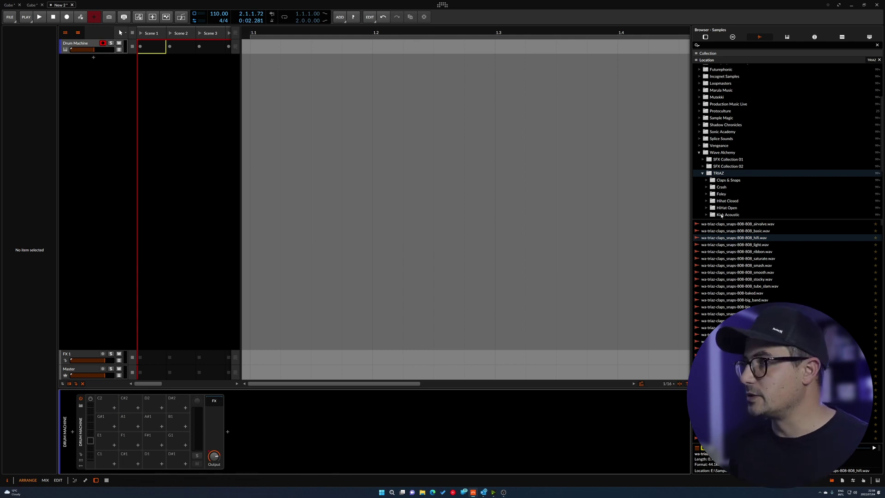
Step: Load wa-triaz-claps_snaps-808-808_hifi.wav onto the C1 pad and delete the resulting Sampler from its chain
left_click_drag(727, 241, 111, 461)
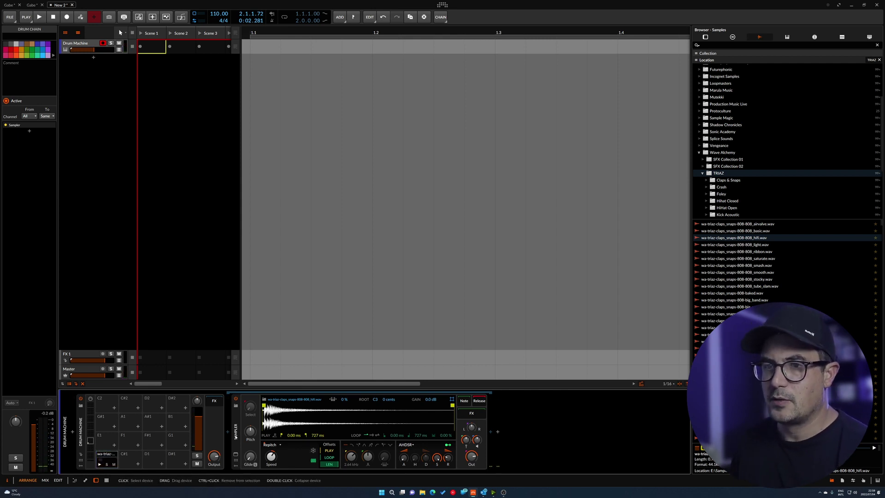
left_click(236, 434)
key("Delete")
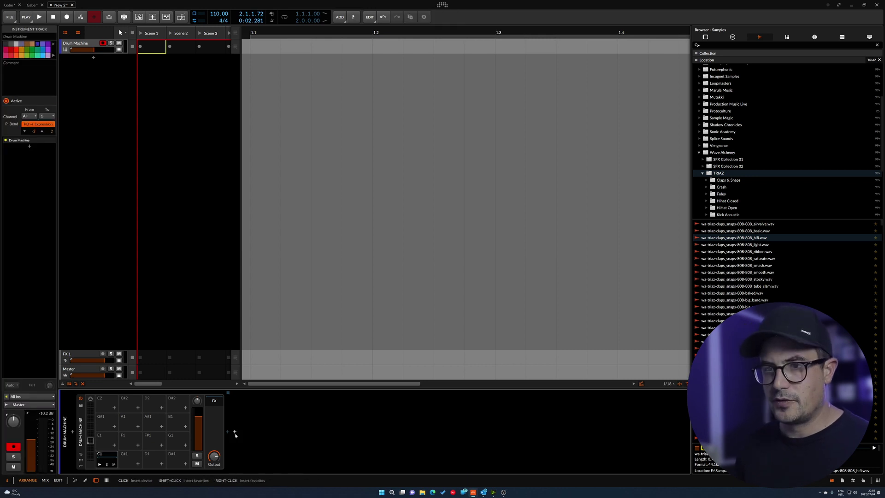
Step: Insert the E-Snare instrument into the C1 pad's chain
left_click(227, 432)
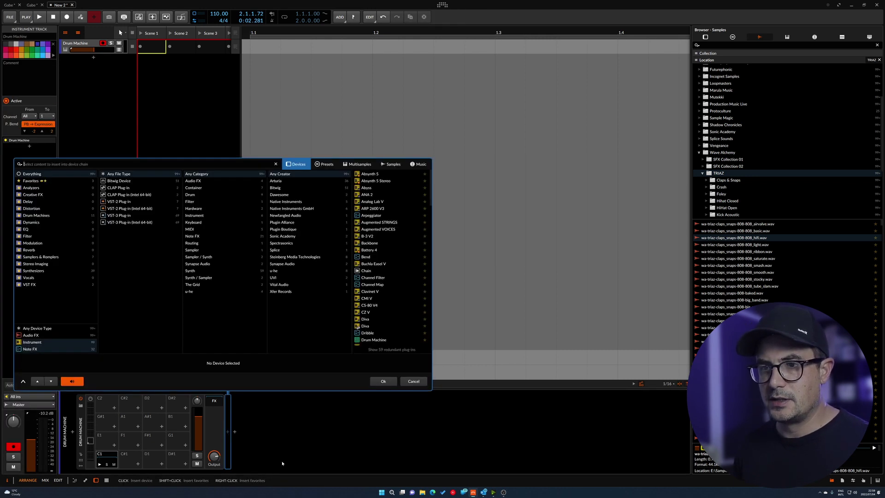
scroll(387, 282, "down", 5)
double_click(370, 290)
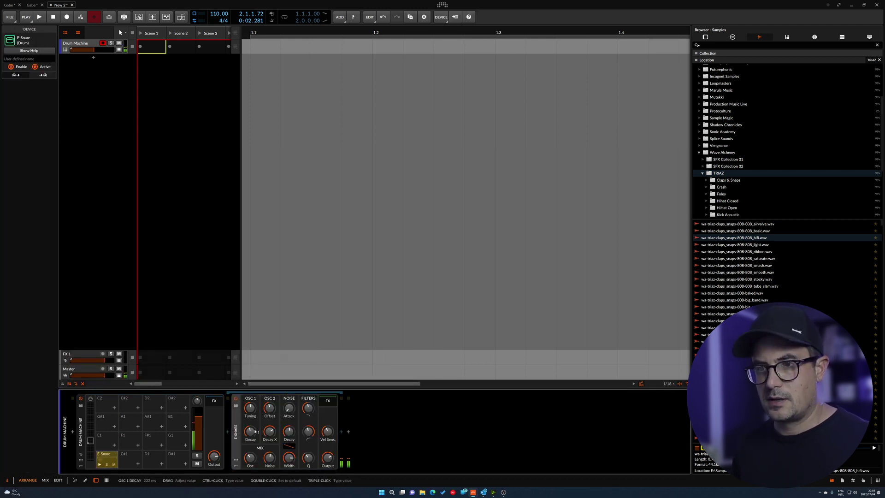
Step: Replace the E-Snare on the C1 pad with the CLAP version of the Diva synth
left_click(228, 432)
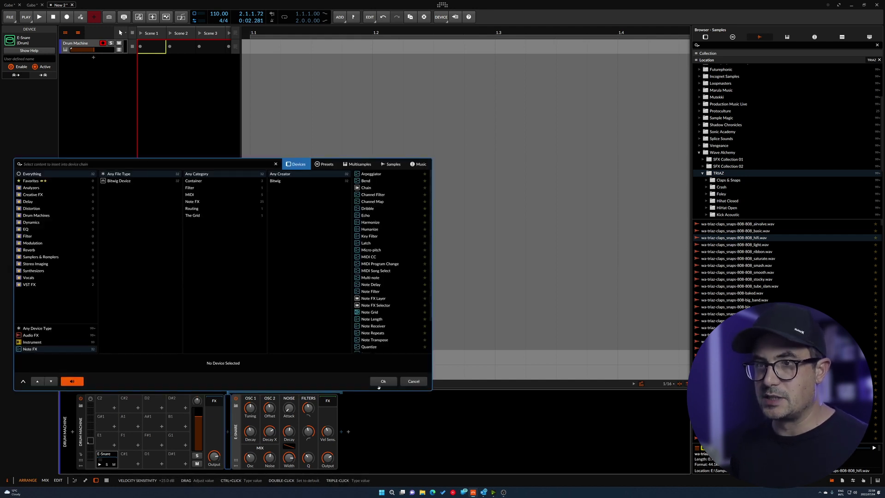
left_click(32, 342)
scroll(419, 247, "down", 2)
left_click(369, 277)
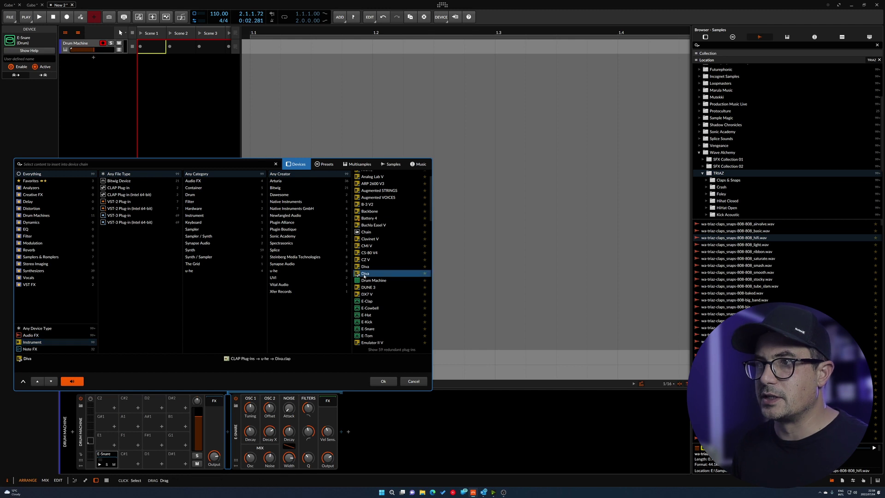
left_click(383, 381)
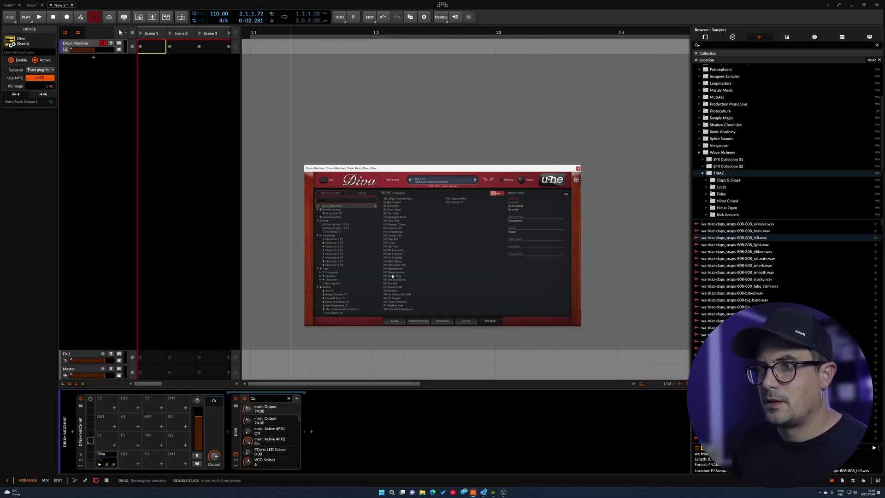
Step: Try two different percussive presets in Diva and view its main synth controls between them
left_click(397, 228)
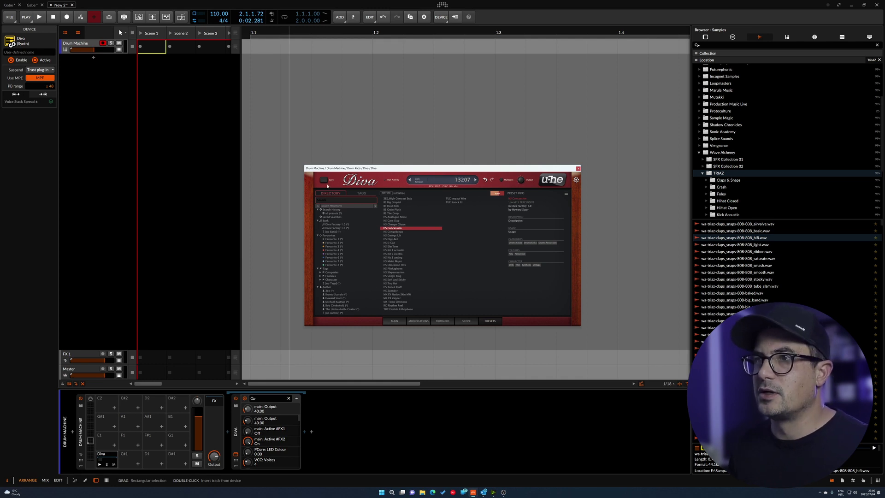
left_click(394, 321)
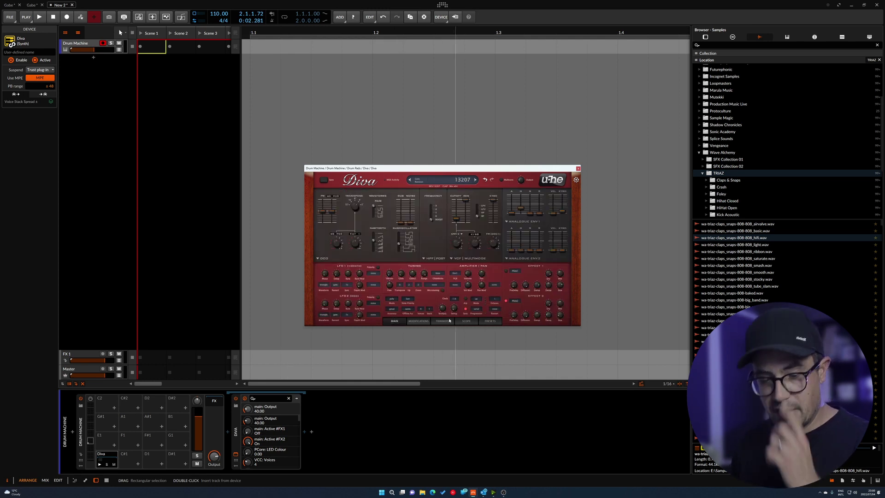
left_click(490, 320)
left_click(395, 273)
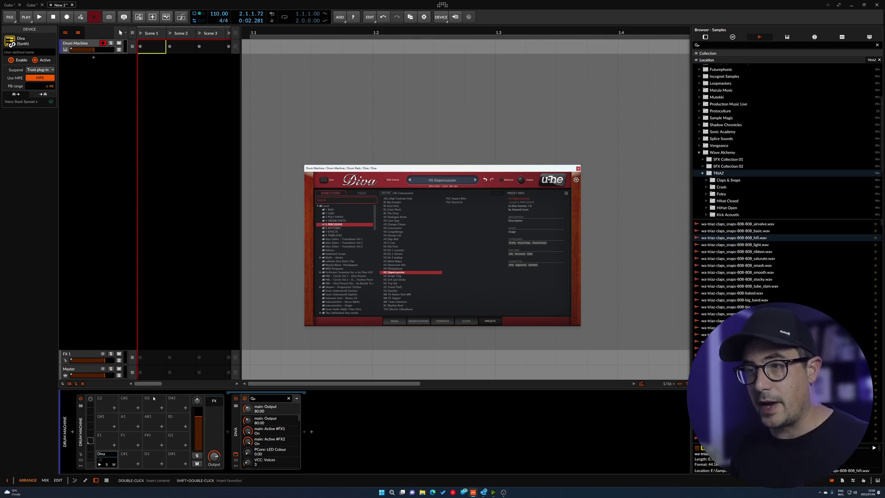
Step: Close the Diva window, delete Diva from the chain and clear the C1 pad
left_click(236, 454)
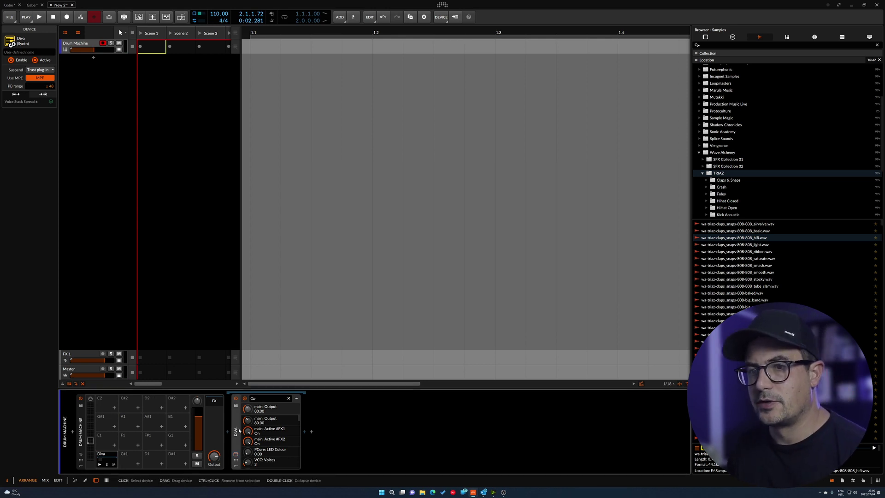
key("Delete")
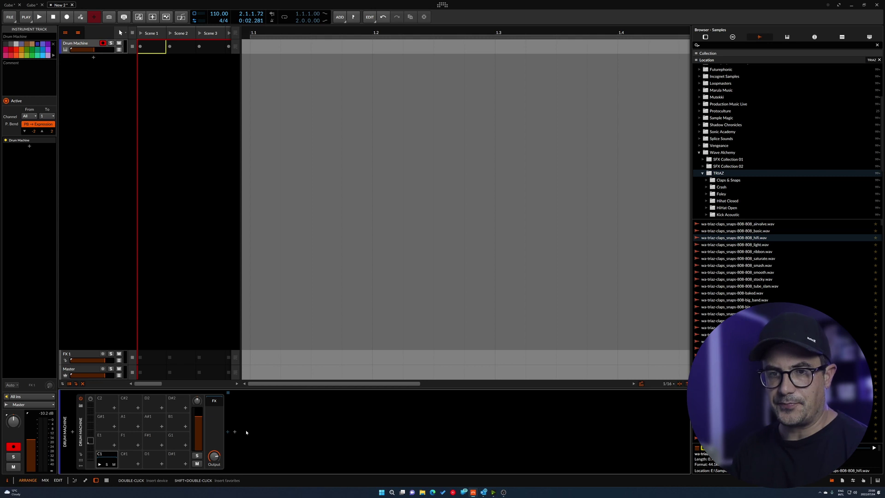
left_click(114, 460)
key("Delete")
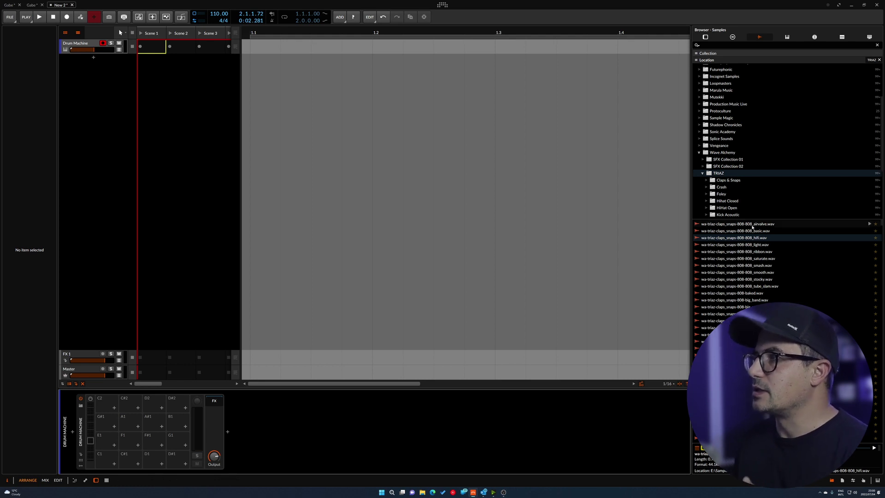
Step: Select wa-triaz-snare_elec-808-analog_mid_2.wav in the 808 subfolder of TRIAZ's Snare Electronic samples
scroll(725, 205, "down", 3)
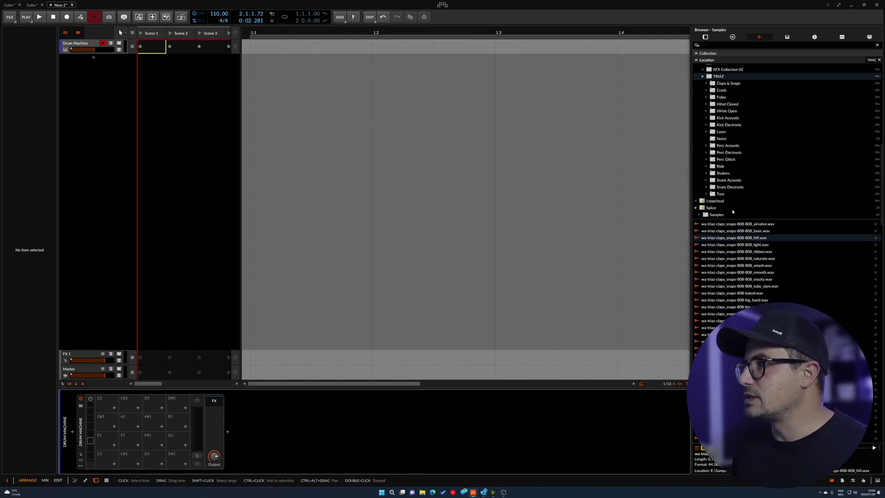
left_click(734, 187)
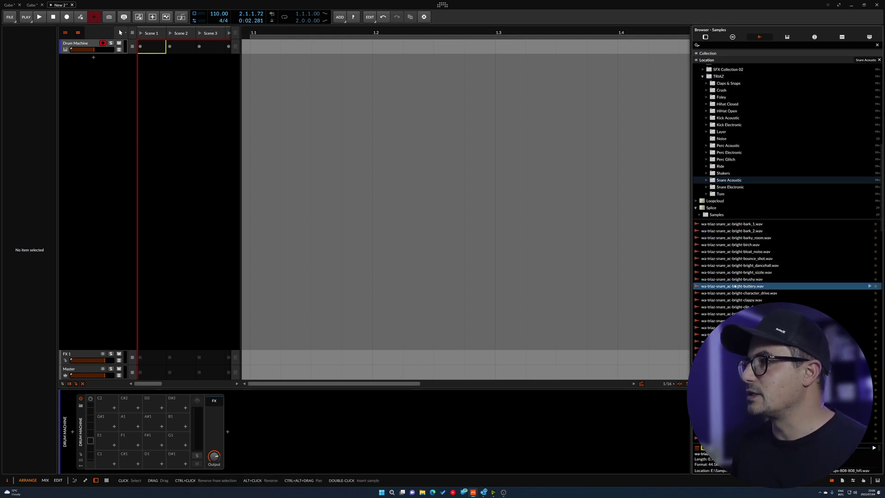
double_click(726, 188)
scroll(726, 189, "down", 3)
left_click(723, 131)
left_click(766, 266)
key("Down")
key("Down")
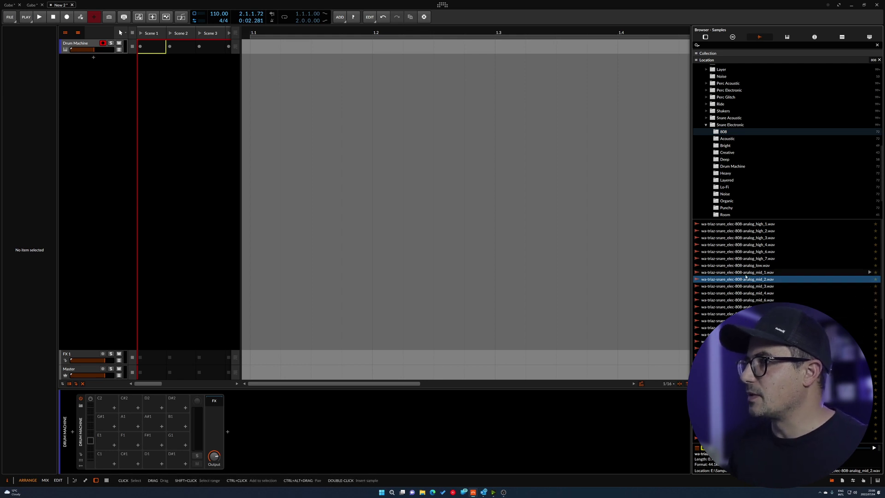
Step: Add the analog_high_6, analog_high_1 and beauty samples to the selection and drop all four onto the C1 pad as layers
left_click(737, 252, "ctrl")
left_click(738, 224, "ctrl")
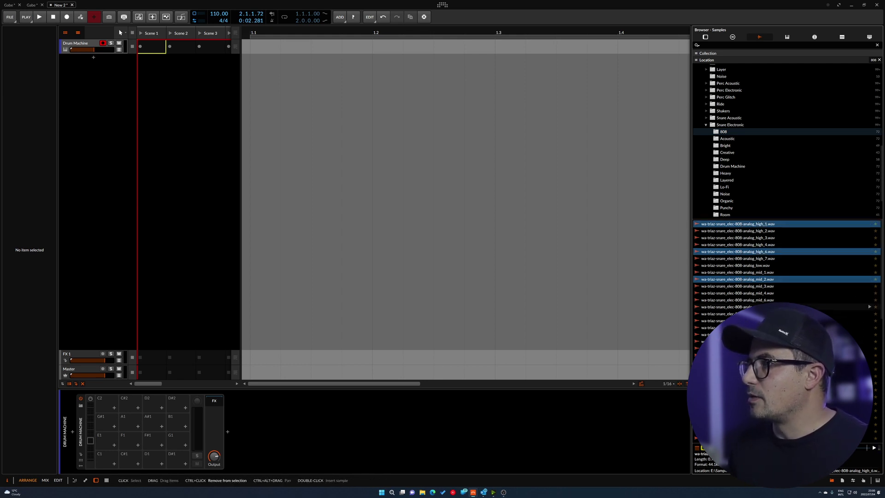
left_click(738, 334, "ctrl")
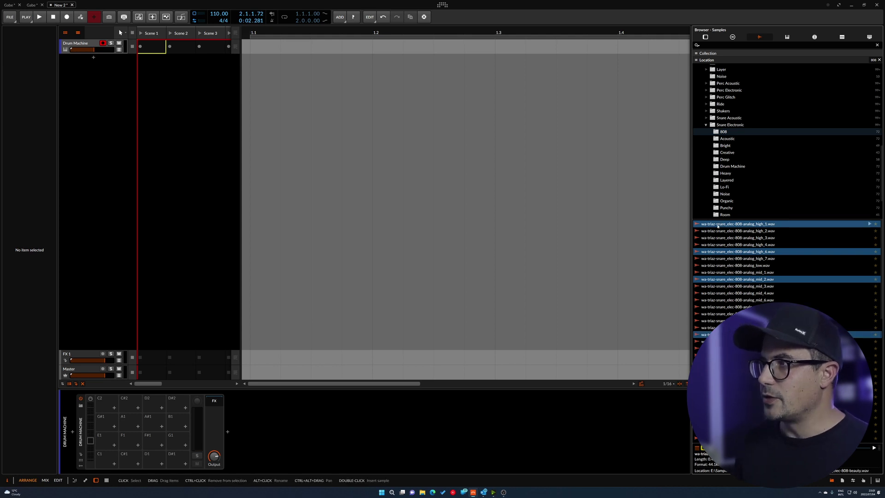
left_click_drag(727, 225, 109, 456)
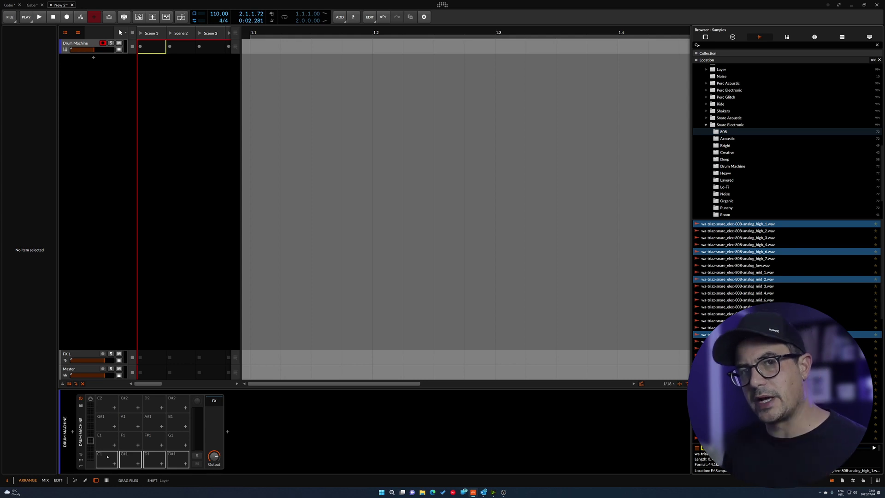
key("shift")
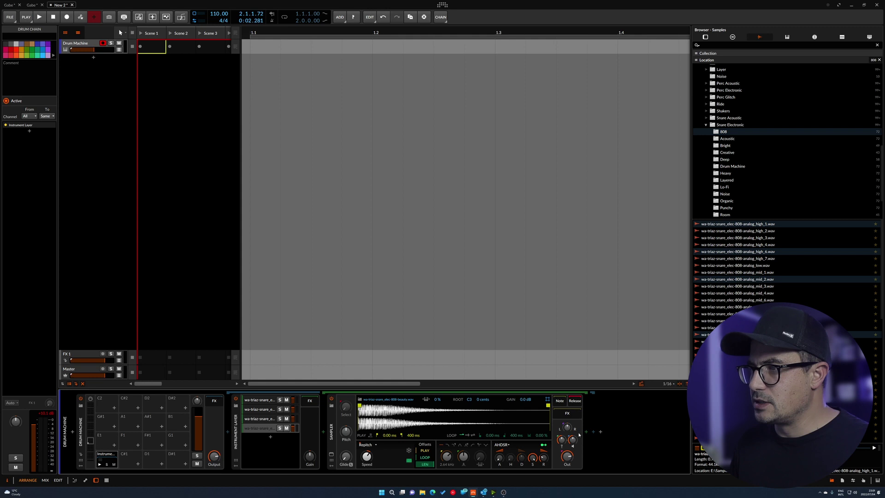
Step: Delete three of the C1 pad's snare layers, keeping and selecting only the wa-triaz-snare_elec-808-analog_high_1.wav layer
left_click(260, 418)
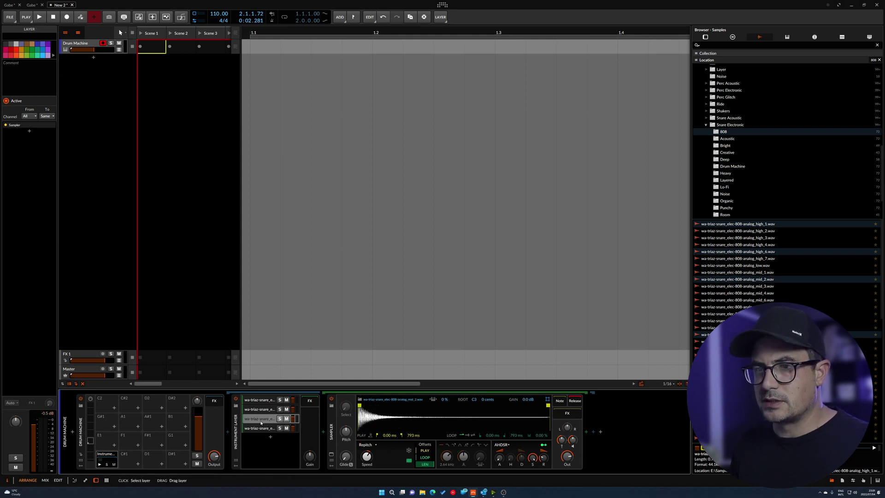
left_click_drag(571, 427, 570, 412)
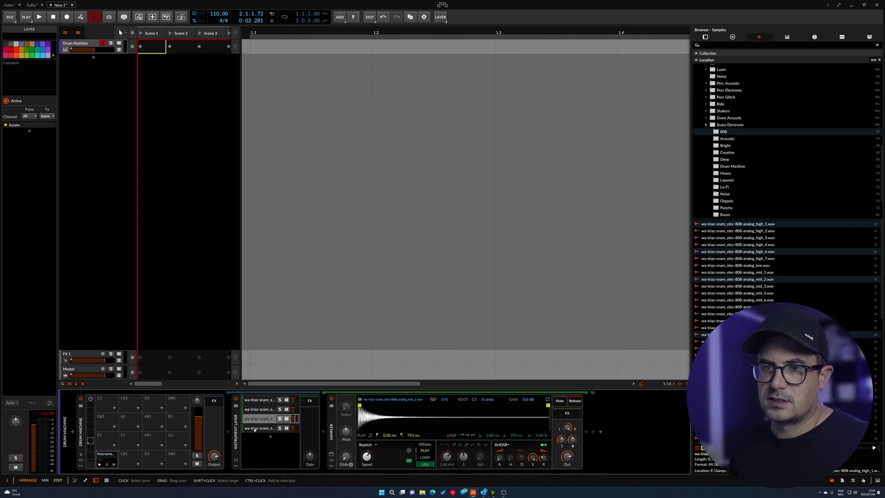
key("Delete")
left_click(267, 412)
key("Delete")
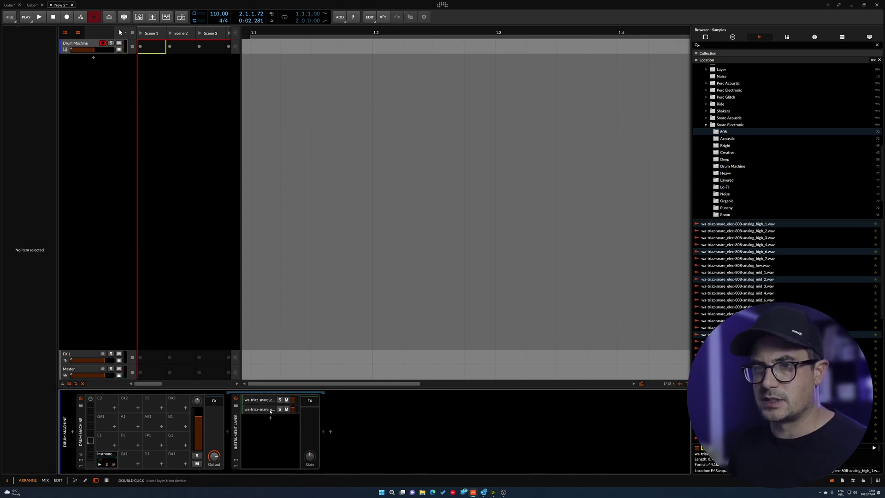
left_click(270, 411)
key("Delete")
left_click(258, 400)
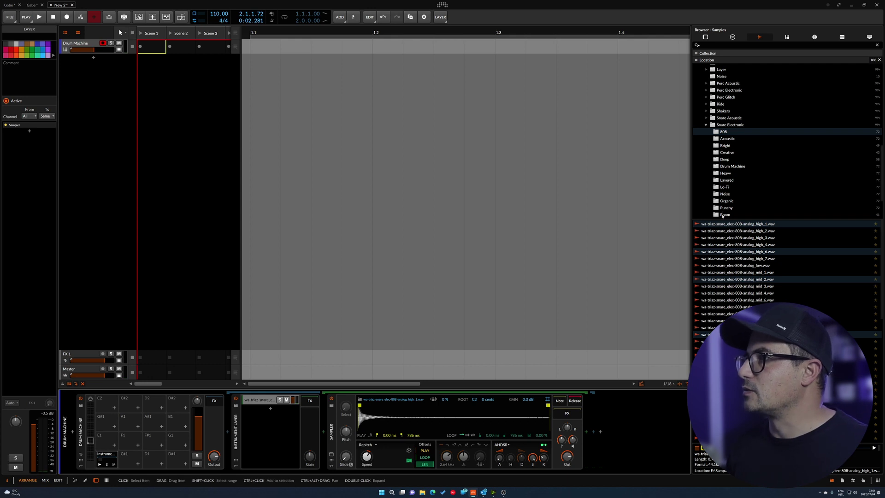
Step: Add wa-triaz-snare_elec-noise-fat.wav from the Snare Electronic Noise folder as a second layer in the Instrument Layer
left_click(725, 195)
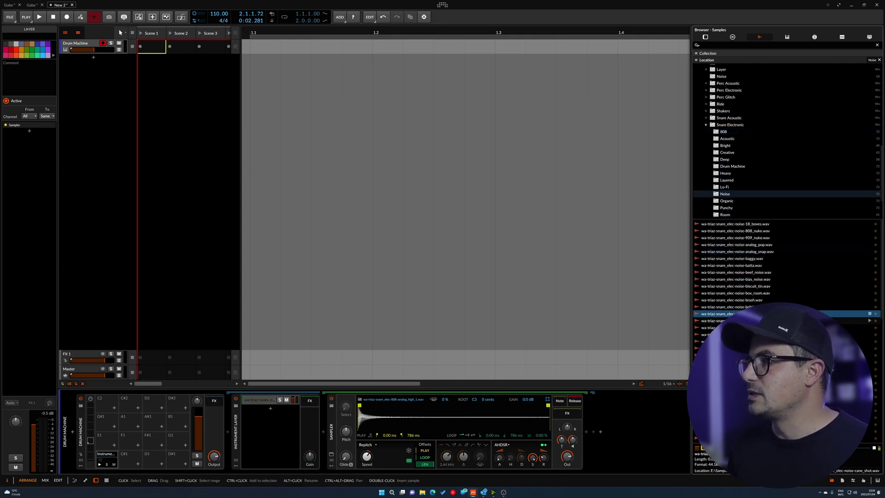
left_click(738, 375)
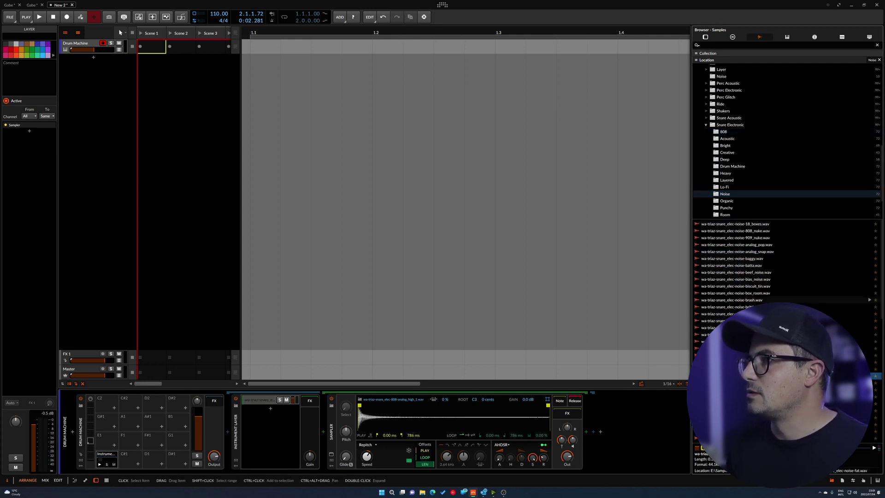
left_click_drag(737, 376, 271, 438)
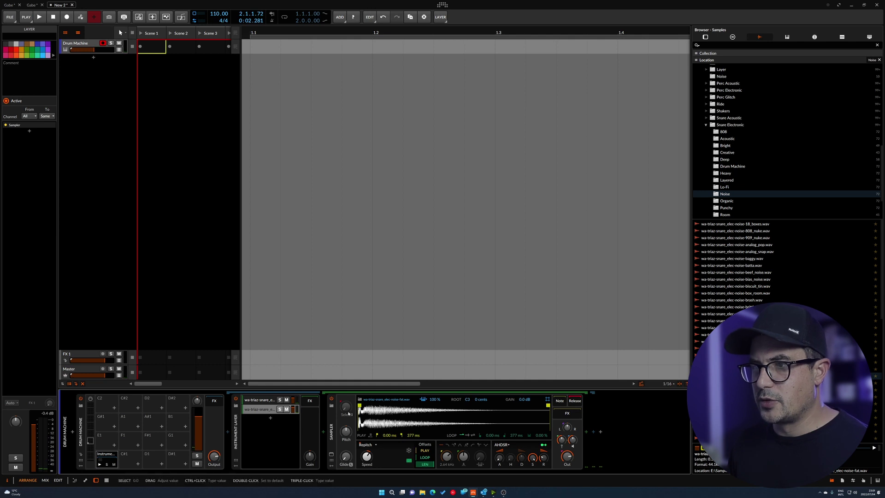
Step: Set the root key of the noise-fat layer's Sampler to C1
double_click(467, 399)
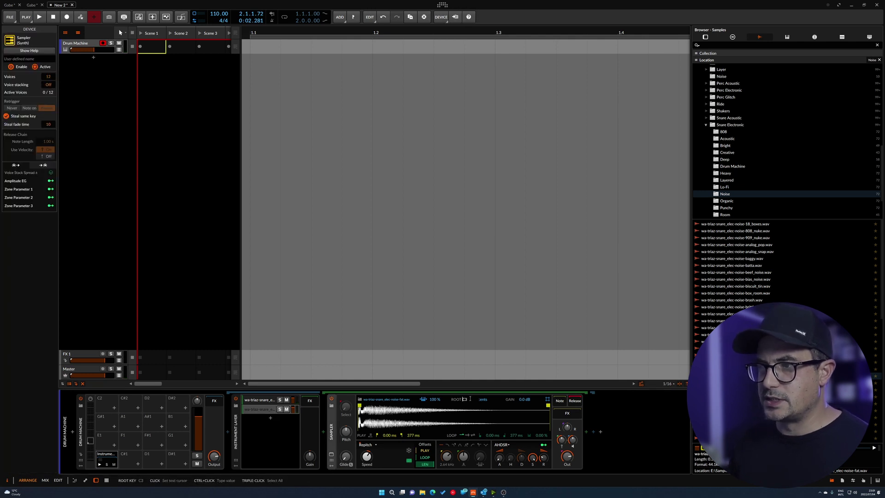
type("c1")
key("Return")
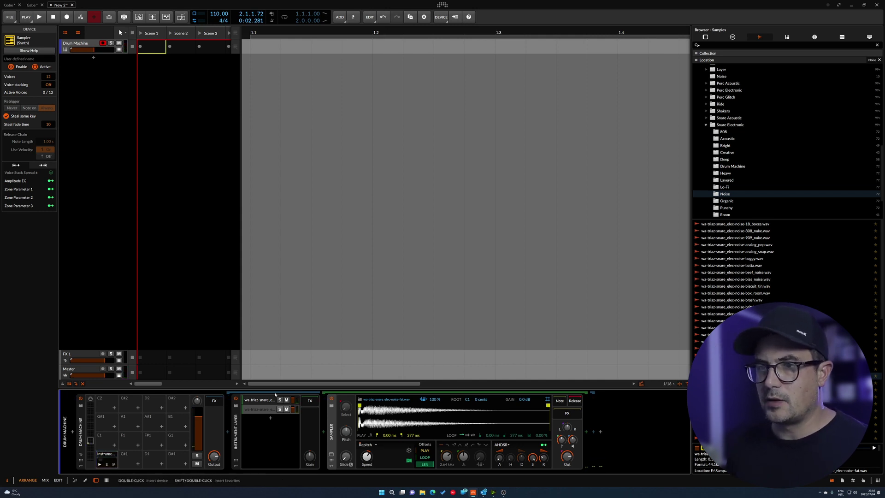
Step: Insert an EQ-2 after the noise-fat Sampler and raise its low-cut frequency to about 1.52 kHz
left_click(586, 432)
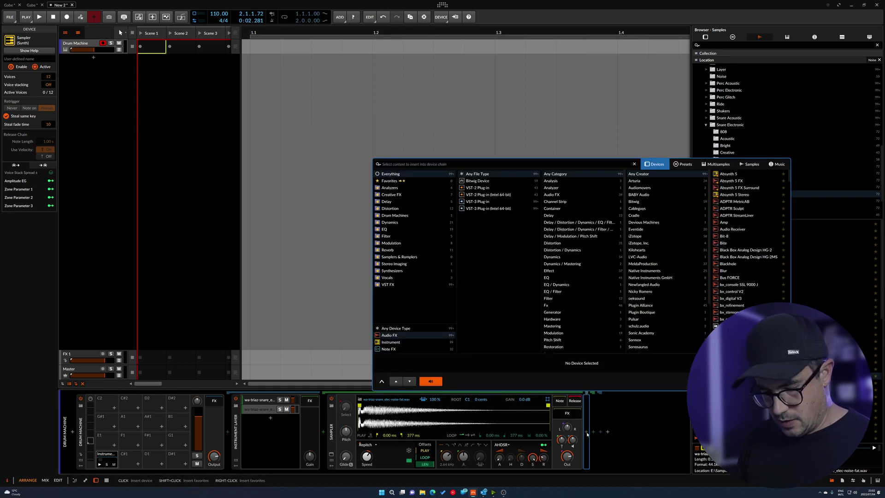
type("eq")
key("Down")
key("Down")
key("Down")
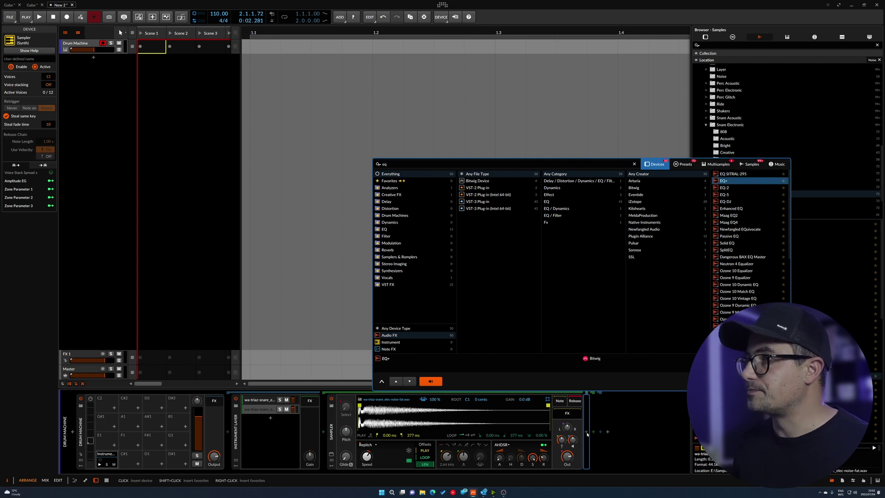
key("Return")
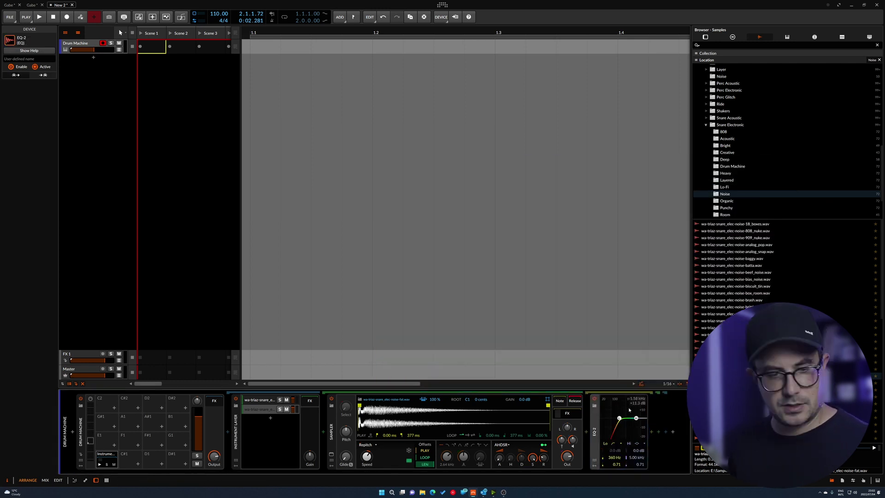
left_click_drag(619, 418, 630, 420)
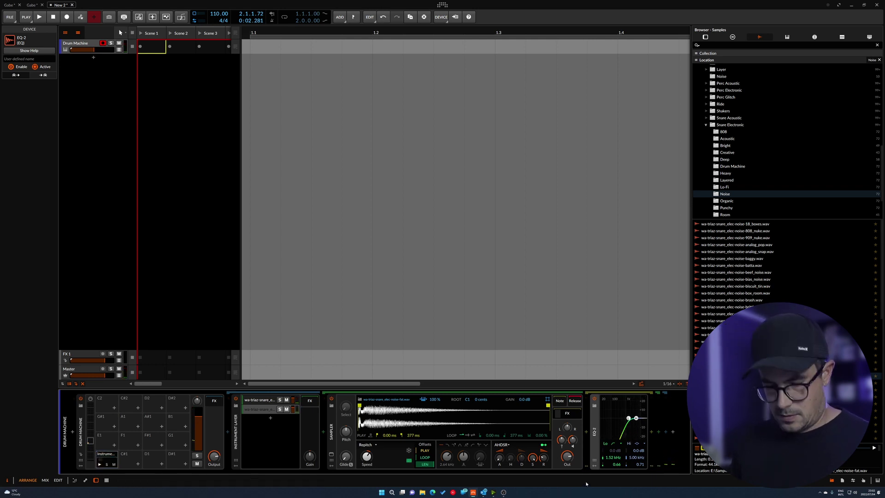
Step: Copy the EQ-2 onto the analog_high_1 layer, disable its low band and make its high band a 4-pole low-pass at about 574 Hz
left_click(251, 409)
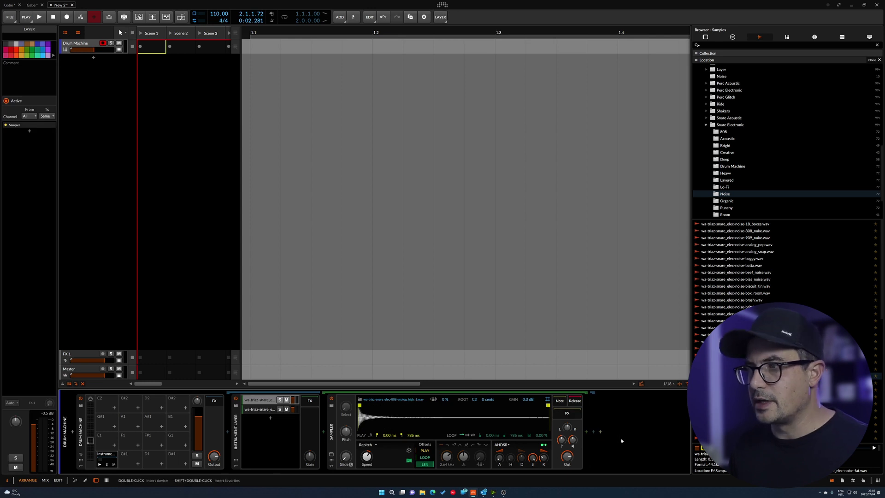
left_click(568, 413)
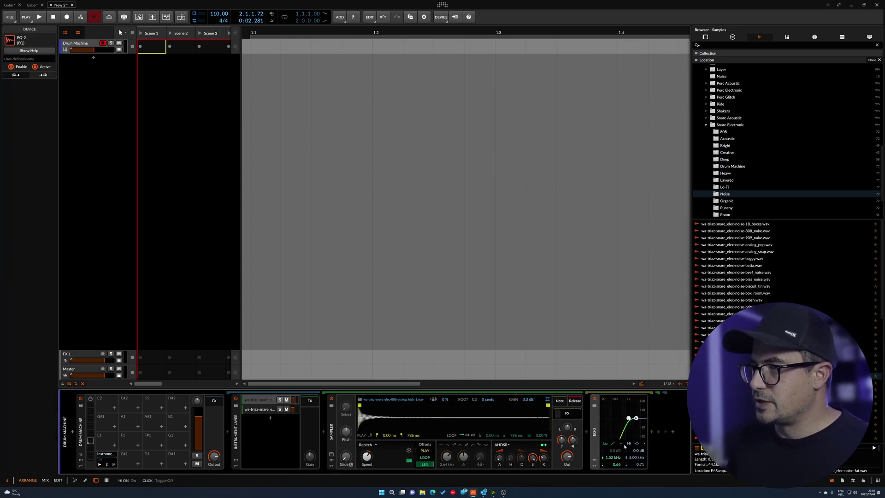
left_click(614, 444)
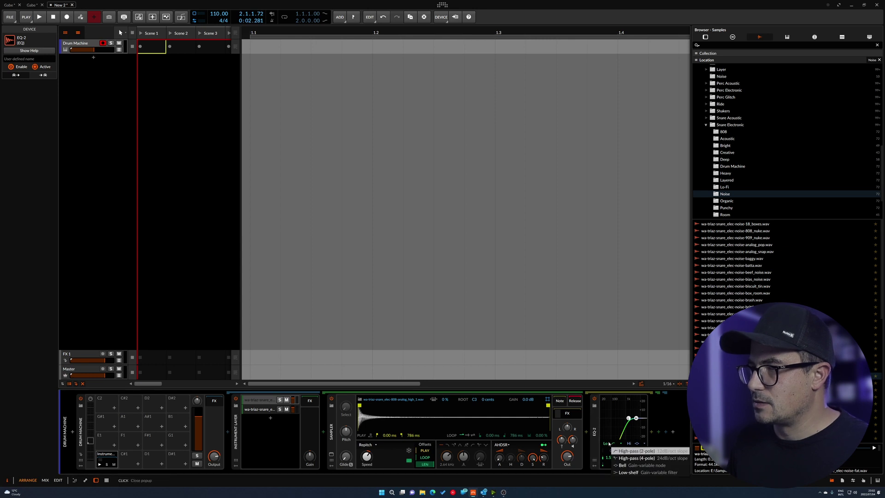
left_click(609, 443)
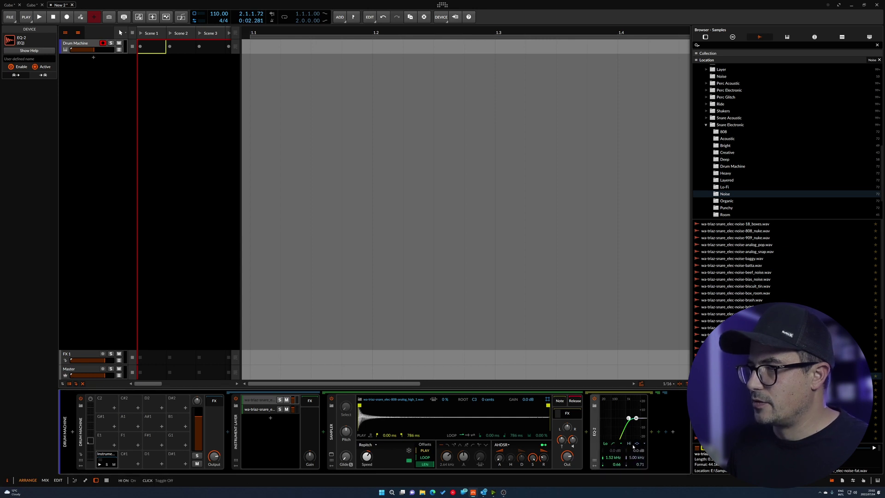
left_click(639, 444)
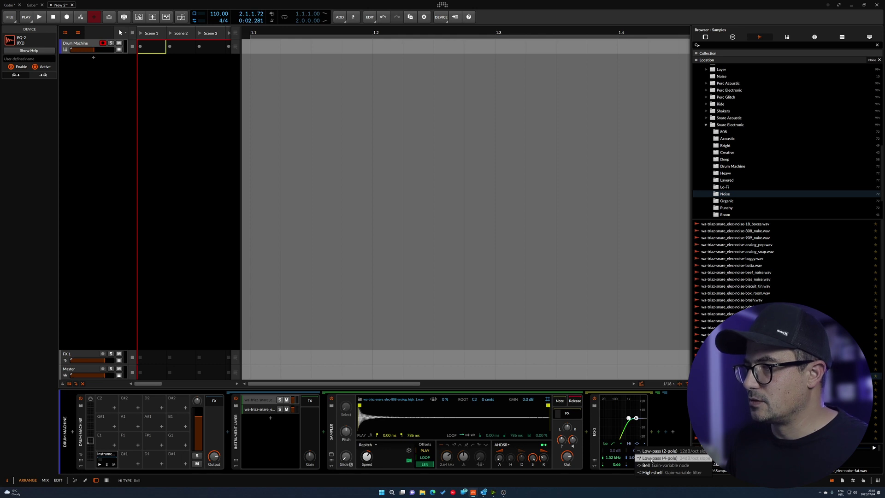
left_click(652, 458)
left_click(606, 444)
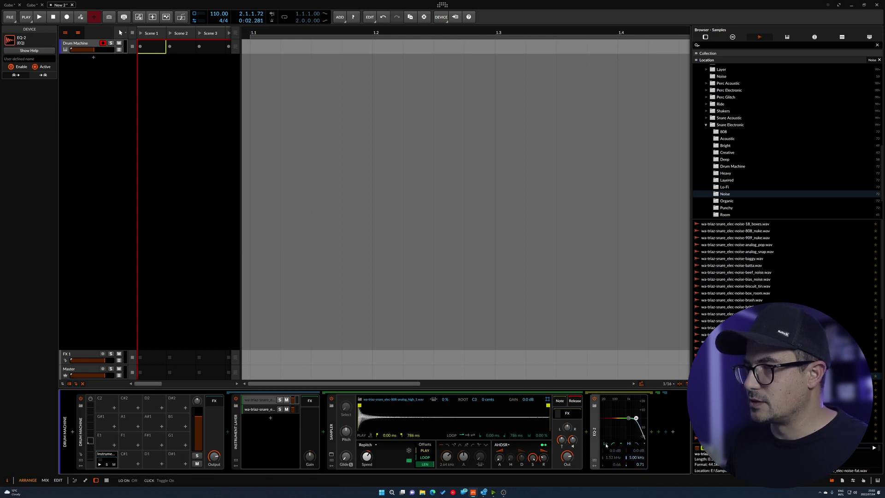
left_click_drag(635, 419, 623, 405)
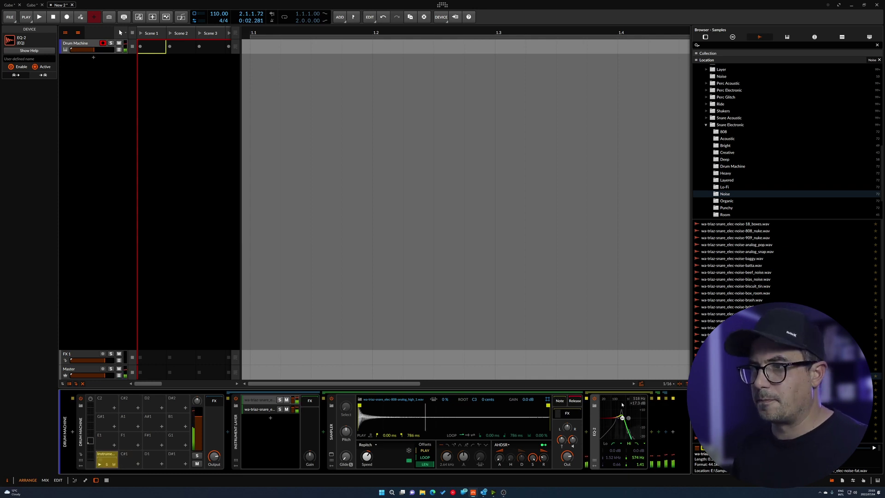
Step: Insert a Compressor in the Instrument Layer's FX chain and lower its threshold
left_click(310, 401)
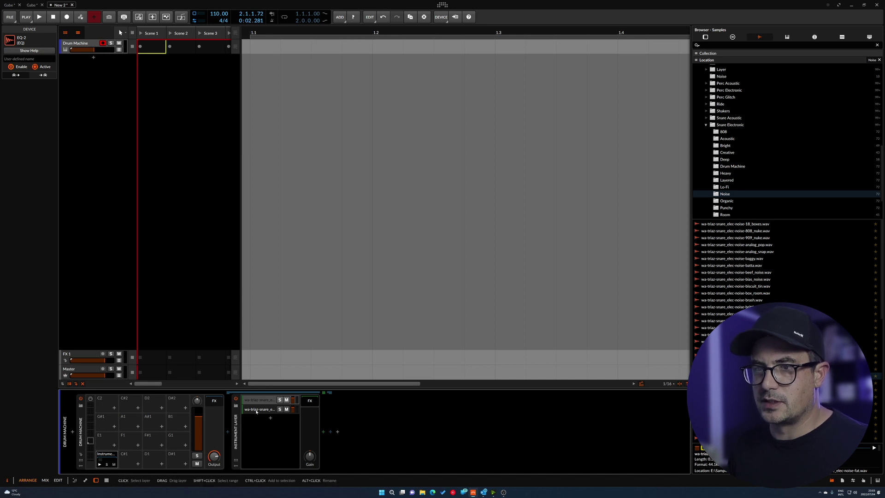
left_click(323, 432)
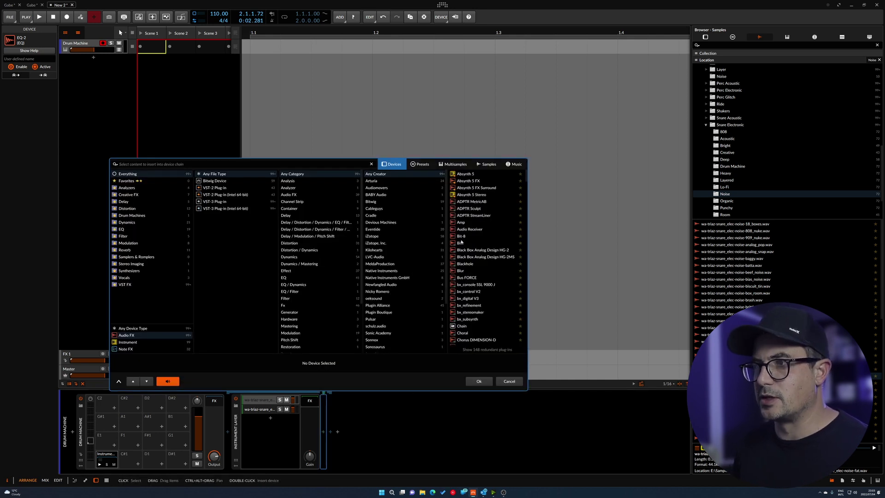
type("compre")
key("Return")
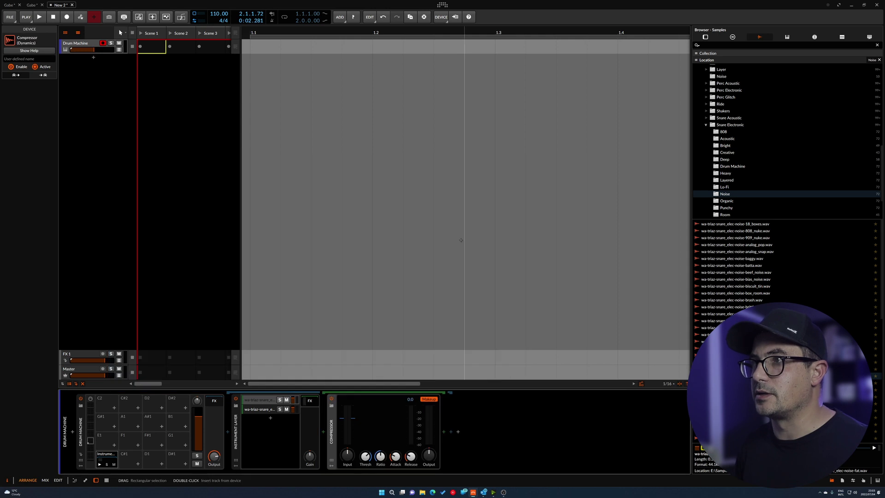
left_click_drag(366, 456, 369, 460)
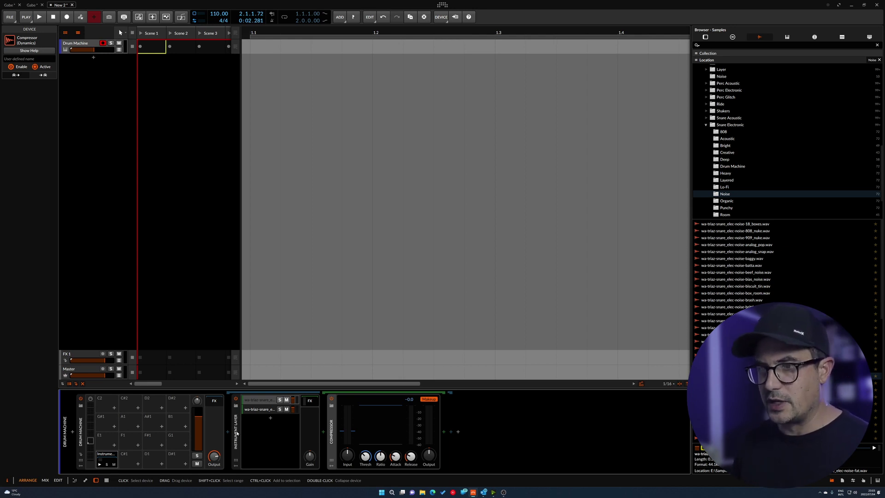
Step: Delete the whole Instrument Layer from the Drum Machine's C1 pad
left_click(236, 433)
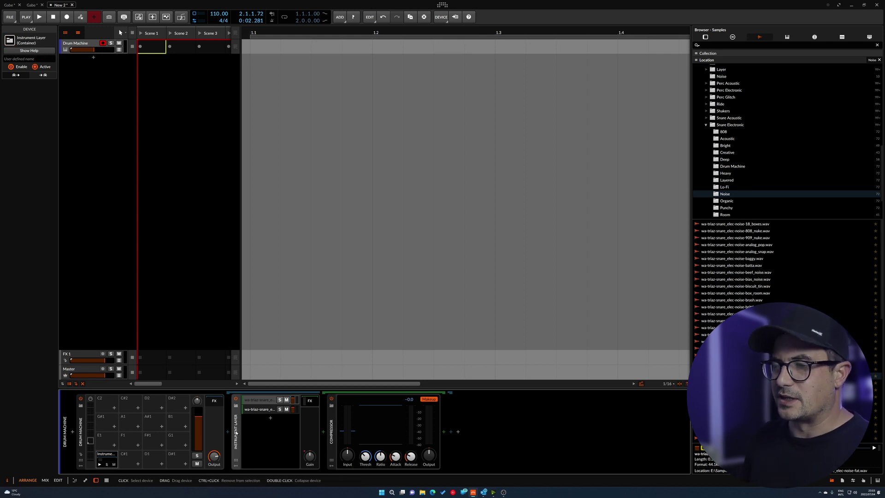
key("Delete")
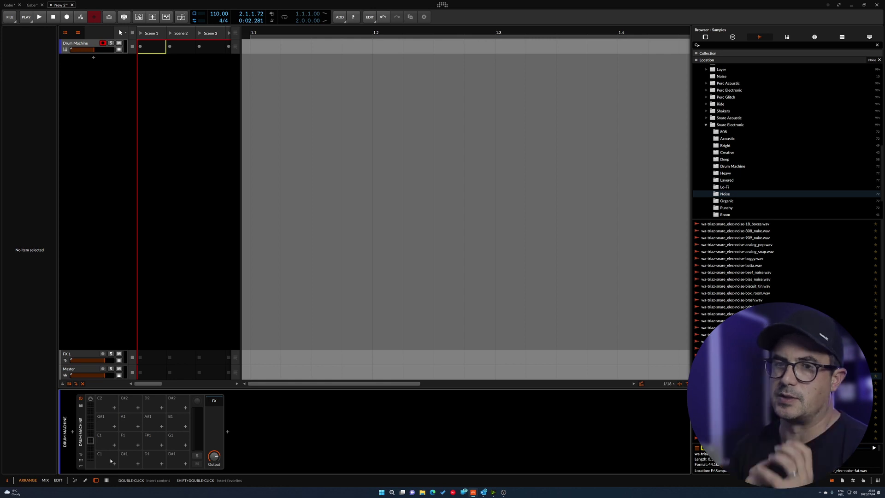
Step: Look through the sample library's vendor folders, collapsing Wave Alchemy and reopening it down to the TRIAZ category folders
scroll(732, 131, "up", 10)
scroll(732, 130, "down", 1)
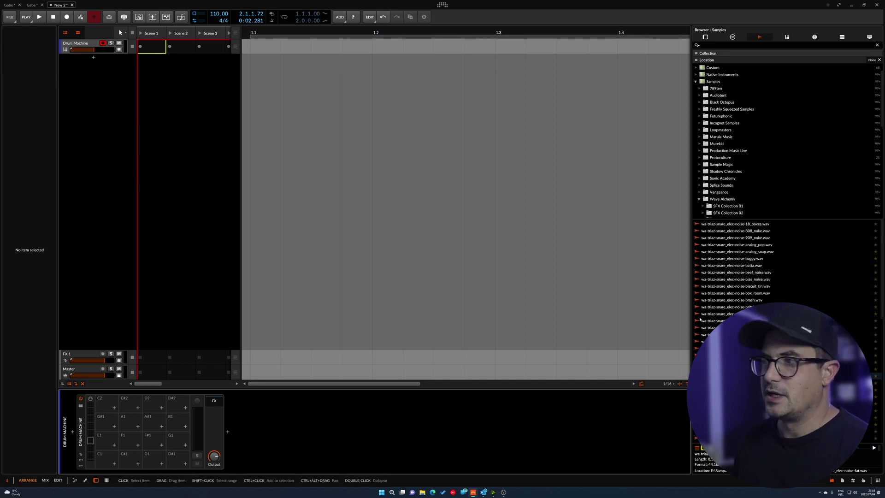
scroll(700, 318, "down", 3)
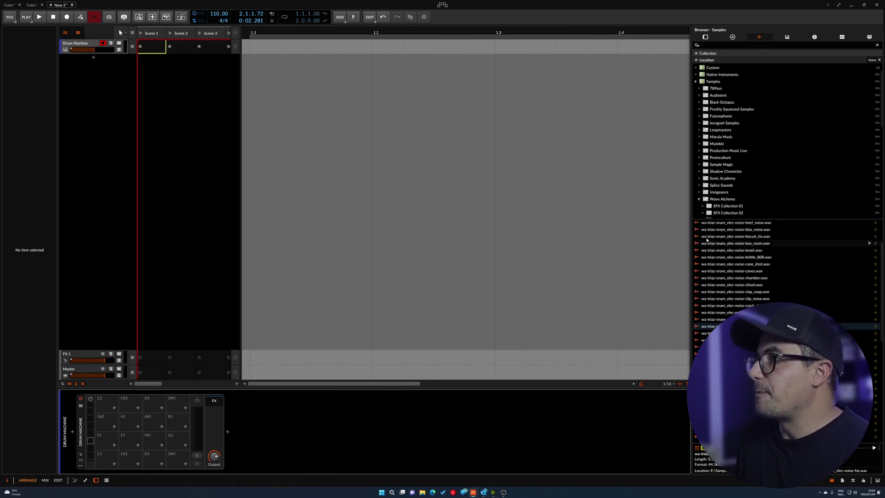
left_click(712, 199)
left_click(699, 199)
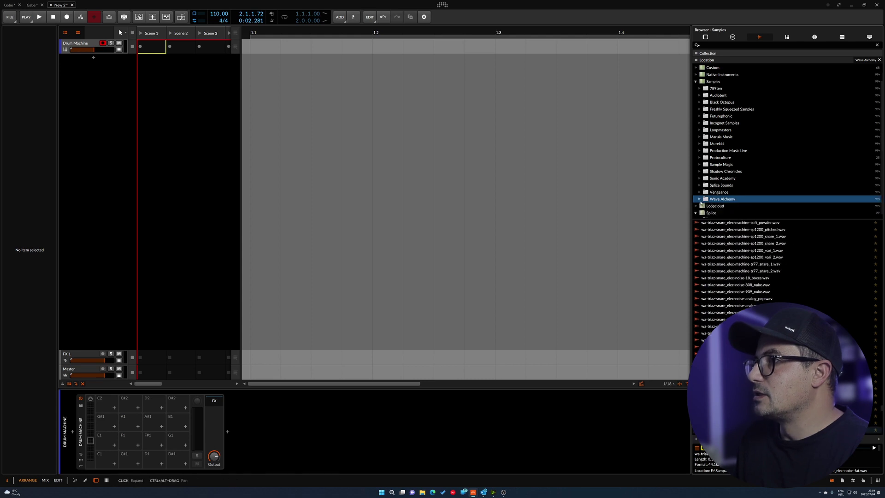
scroll(720, 172, "up", 1)
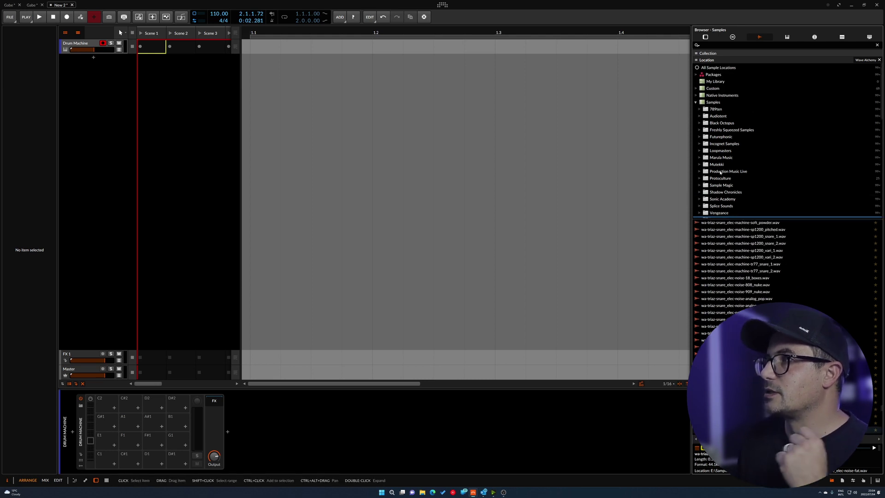
scroll(738, 255, "up", 5)
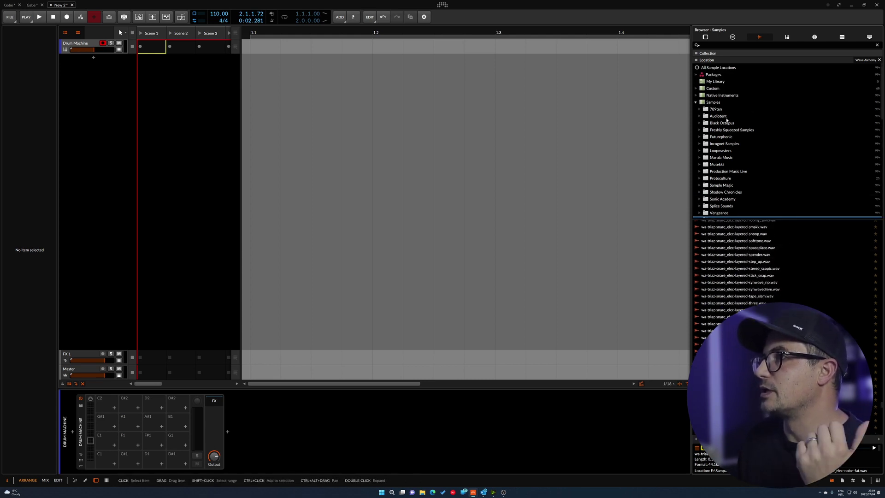
scroll(727, 138, "down", 5)
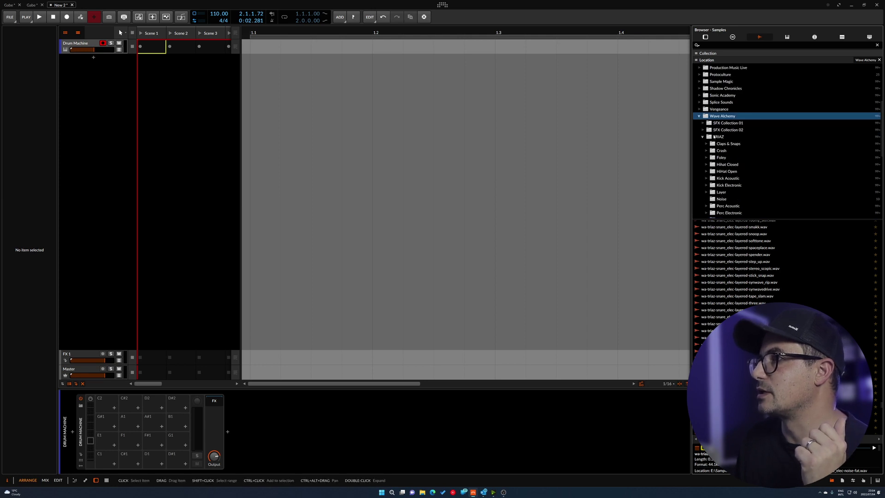
scroll(727, 183, "down", 1)
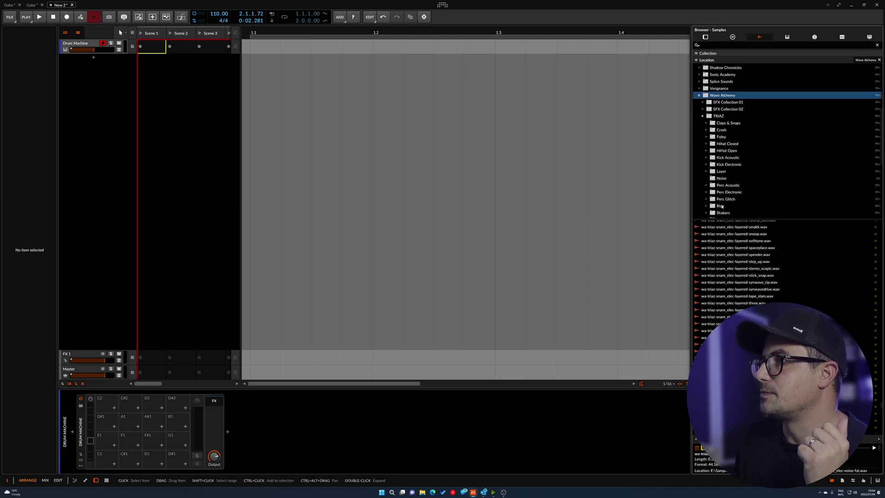
Step: Open the Punchy subfolder of TRIAZ's Kick Electronic samples
double_click(722, 165)
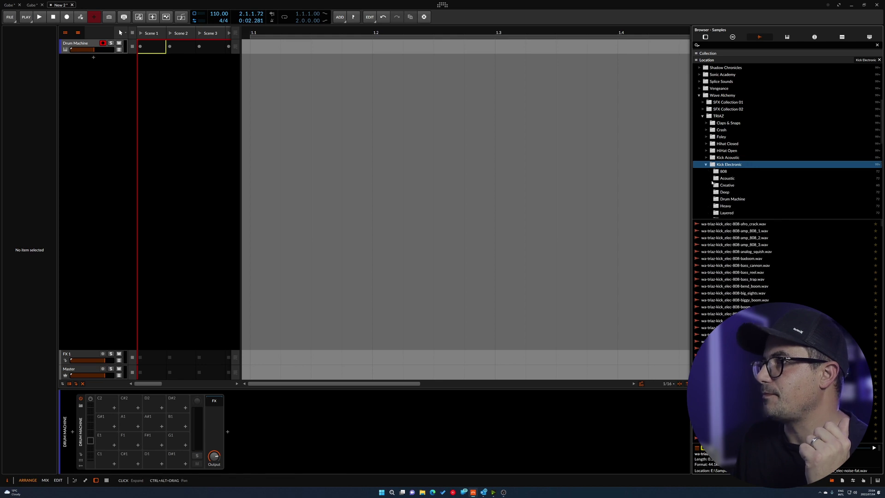
scroll(731, 185, "down", 1)
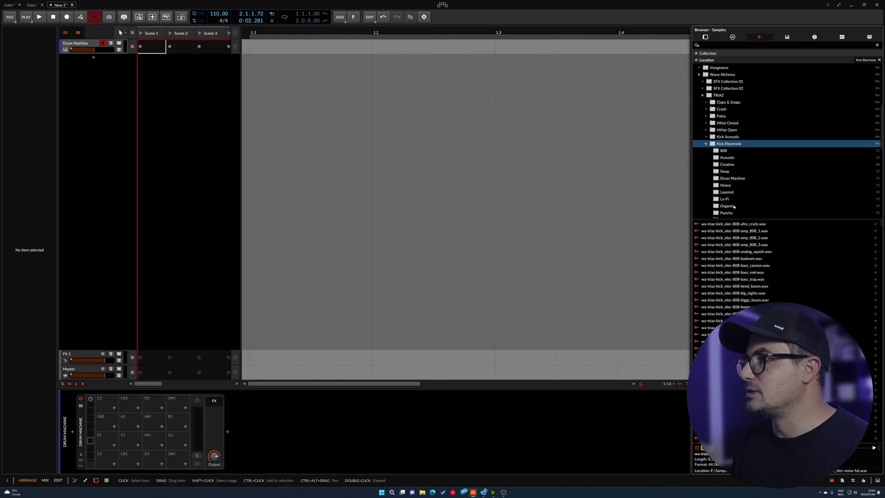
scroll(735, 203, "down", 1)
left_click(727, 193)
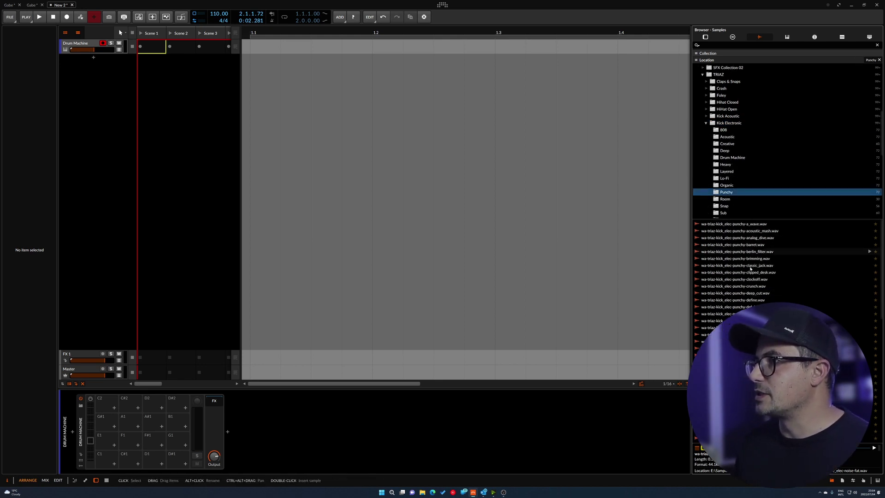
Step: Audition the first Punchy kick samples, from a_wave.wav through classic_jack.wav
left_click(722, 225)
left_click(716, 233)
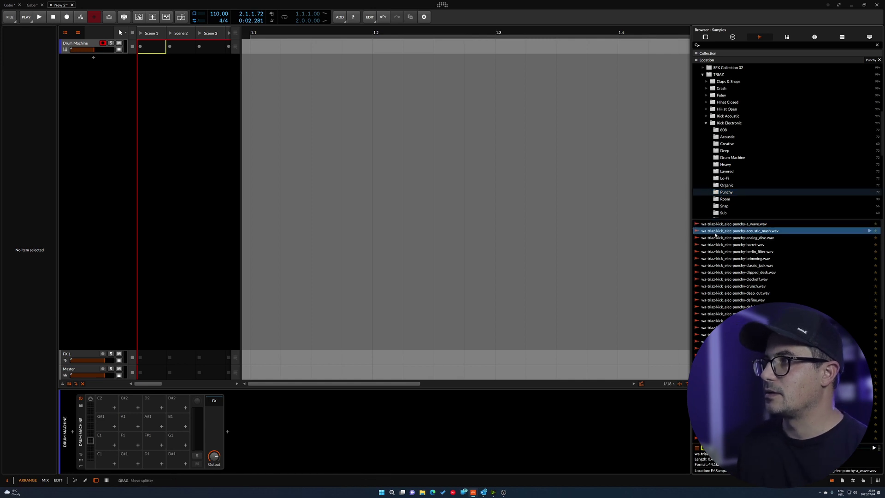
left_click(729, 240)
left_click(729, 244)
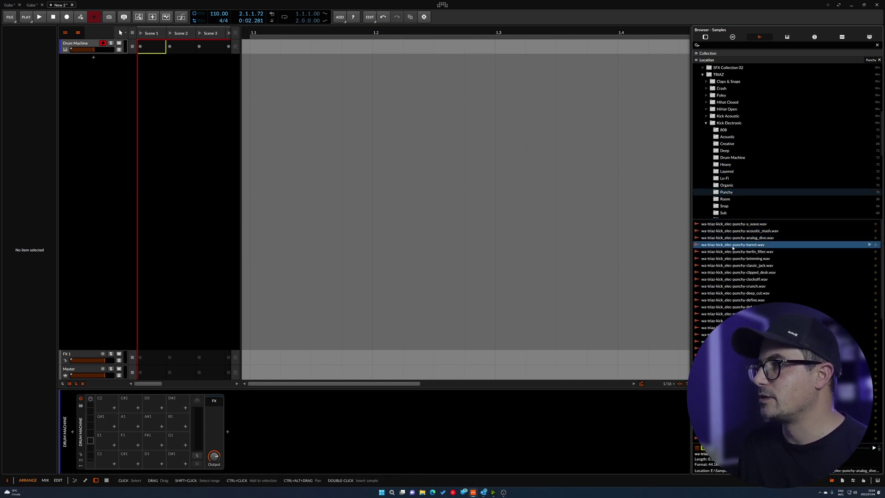
left_click(742, 251)
key("Down")
key("Down")
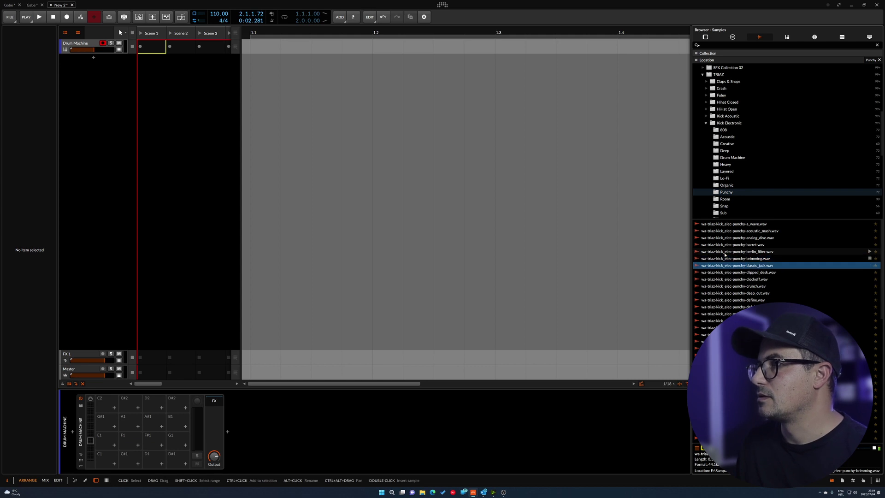
Step: Select ten Punchy kicks, including acoustic_mash, analog_dive, berlin_filter, classic_jack, clipped_desk and clockoff, and load them onto Drum Machine pads C1 to A1
left_click(749, 238)
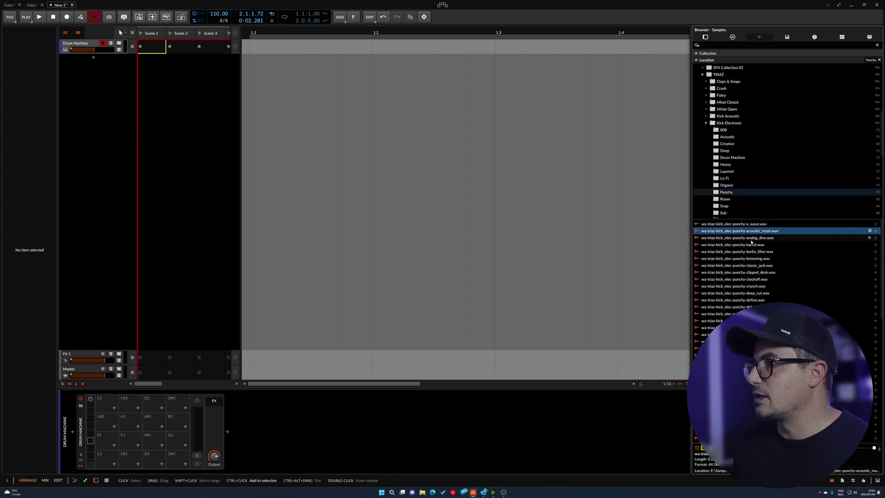
left_click(749, 252, "ctrl")
left_click(749, 265, "ctrl")
left_click(749, 272, "ctrl")
left_click(749, 280, "ctrl")
left_click(748, 293, "ctrl")
left_click(747, 300, "ctrl")
left_click(747, 314, "ctrl")
left_click(747, 321, "ctrl")
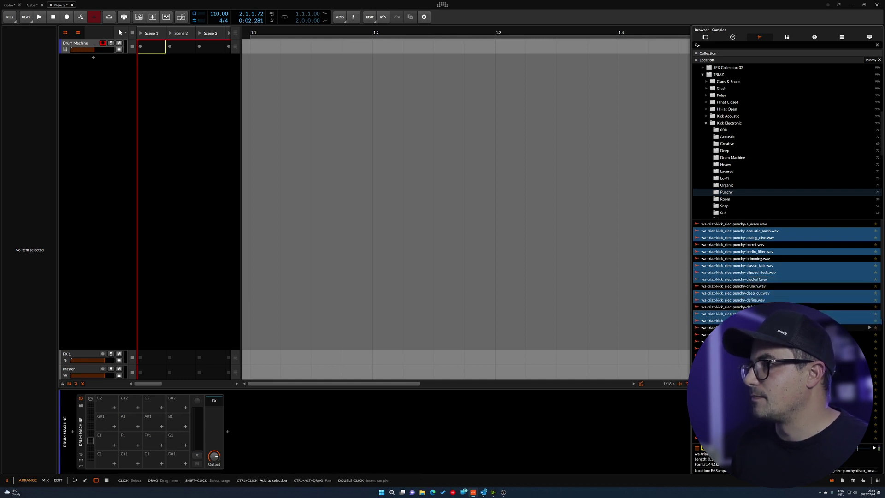
left_click(746, 327, "ctrl")
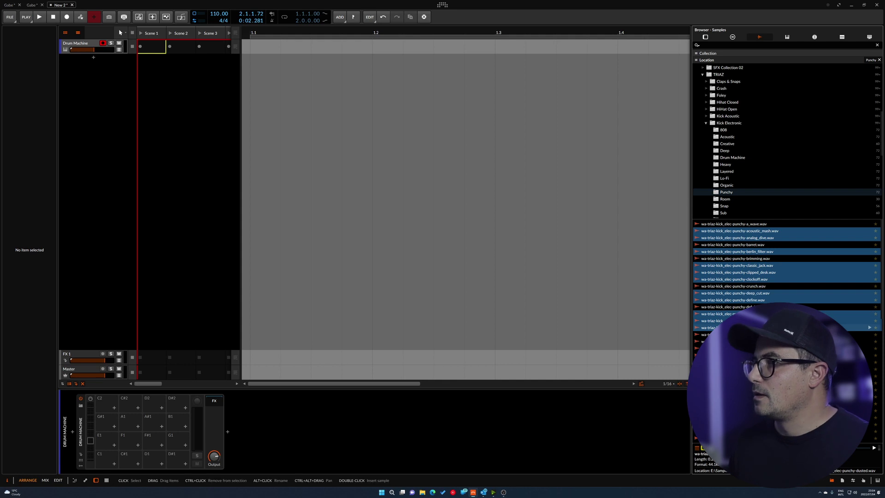
left_click(747, 328, "ctrl")
left_click_drag(719, 232, 173, 432)
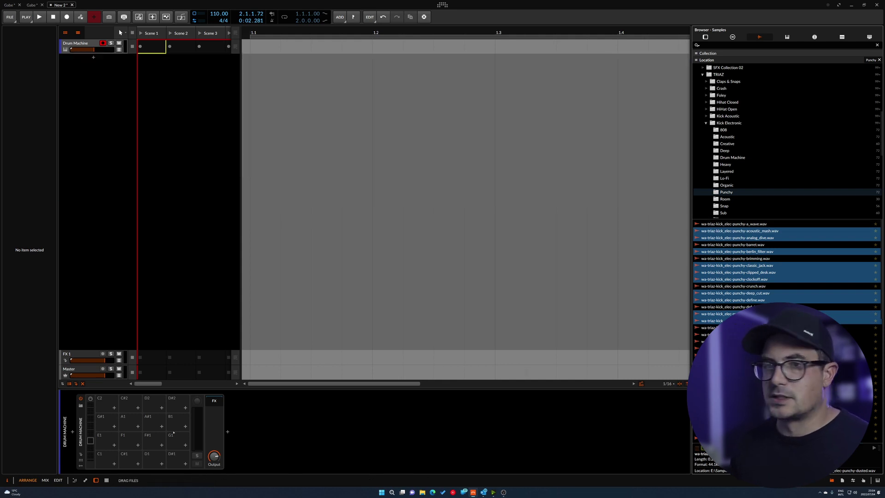
left_click_drag(95, 460, 97, 459)
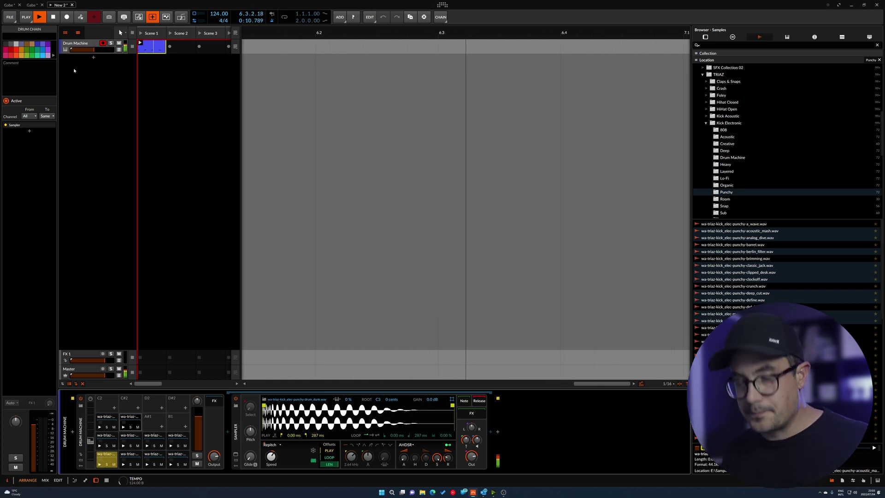
Step: Open the Drum Machine's Scene 1 clip in the note editor and start looping it from the beginning
key("space")
double_click(159, 48)
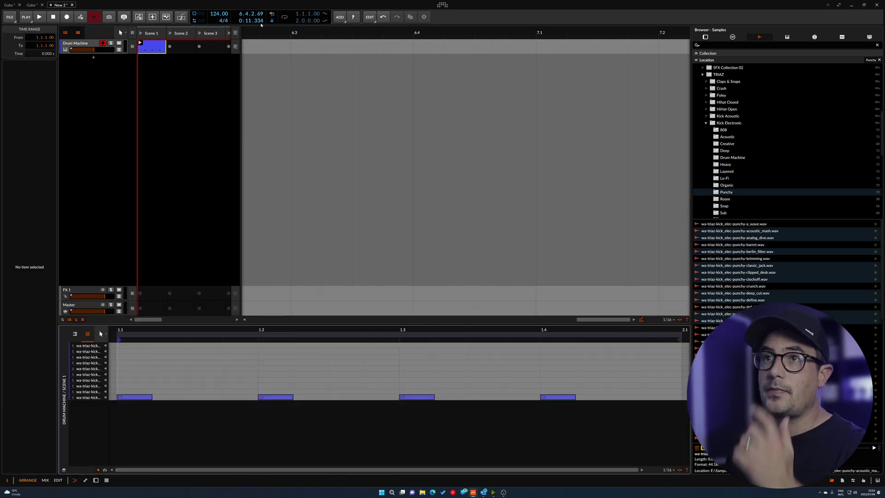
left_click_drag(265, 31, 272, 9)
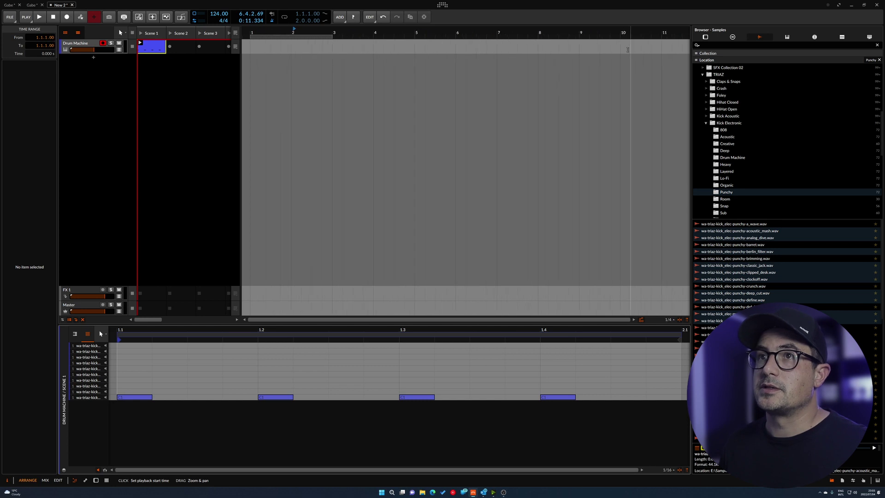
key("space")
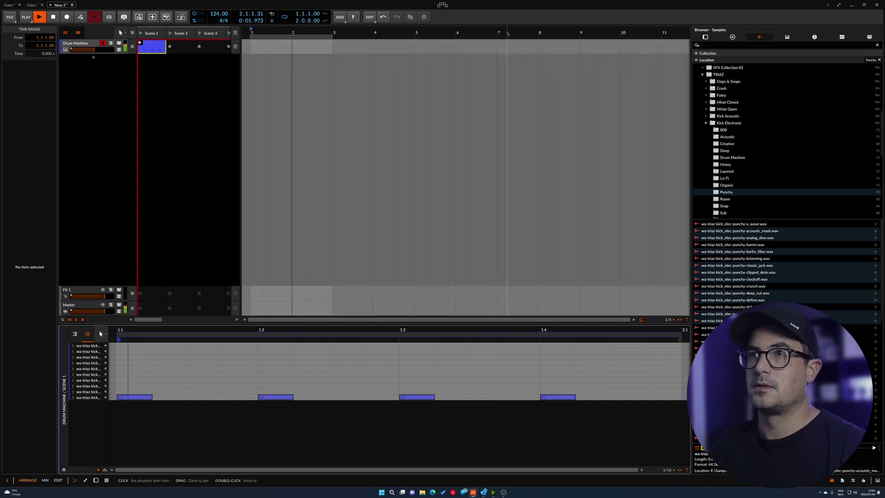
left_click(155, 50)
key("space")
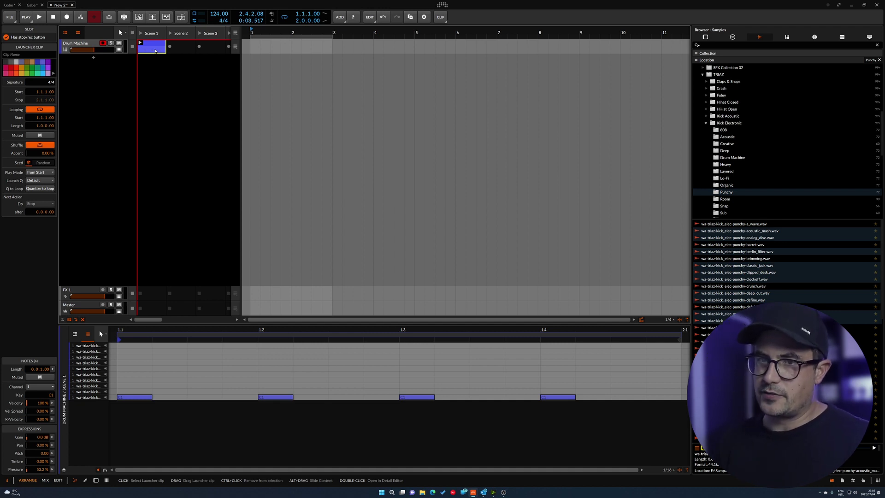
key("space")
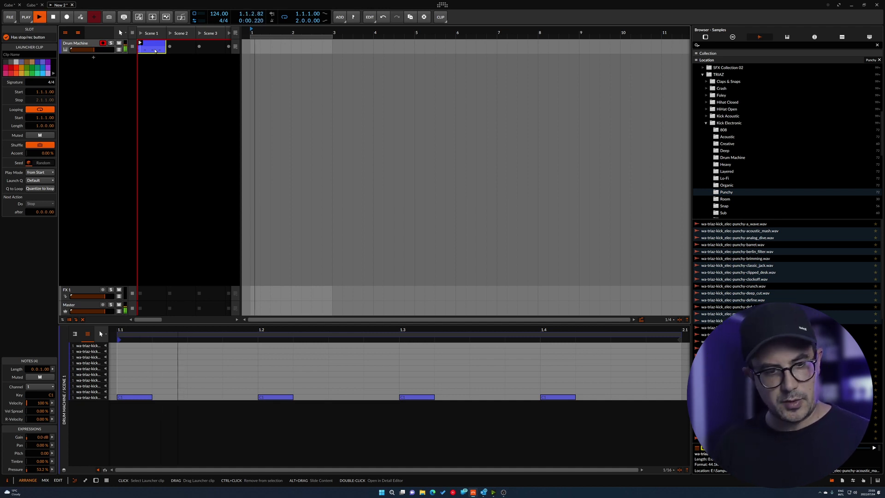
Step: Transpose the looping clip's four notes upward one semitone at a time to A1 to audition each kick, and stop playback
key("Up")
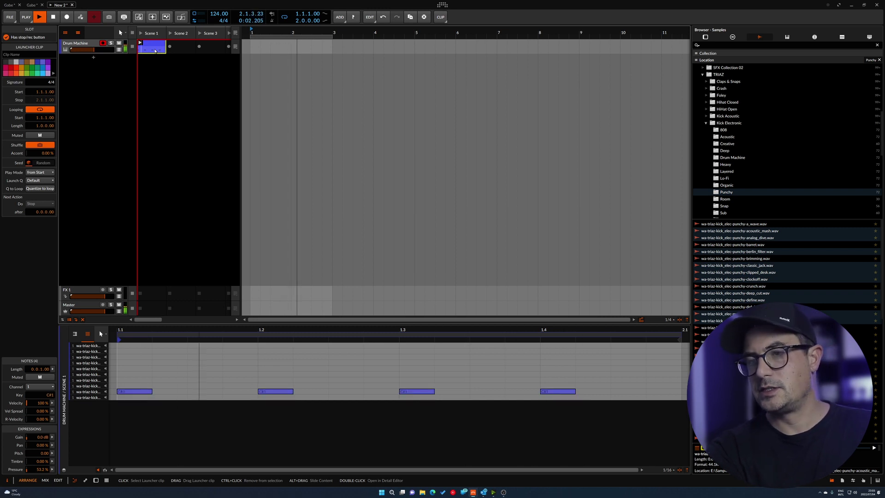
key("Up")
key("Up")
key("Up")
key("Up")
key("Up")
key("Up")
key("Up")
key("Up")
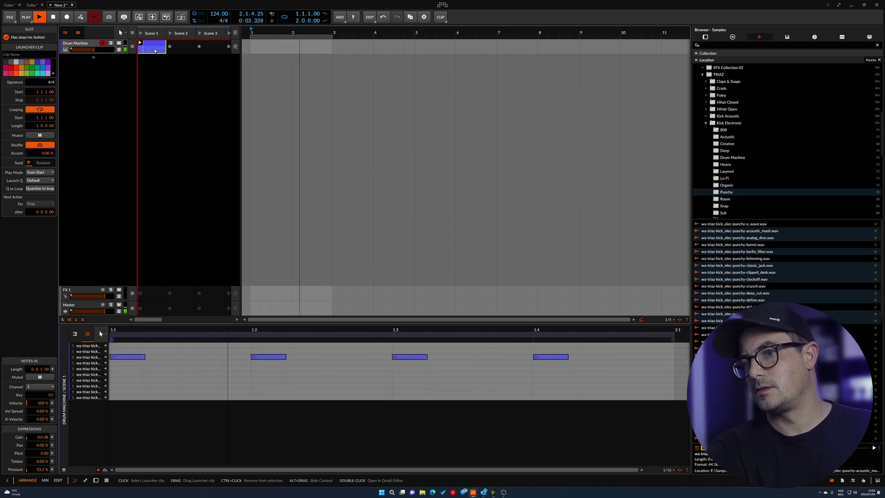
key("space")
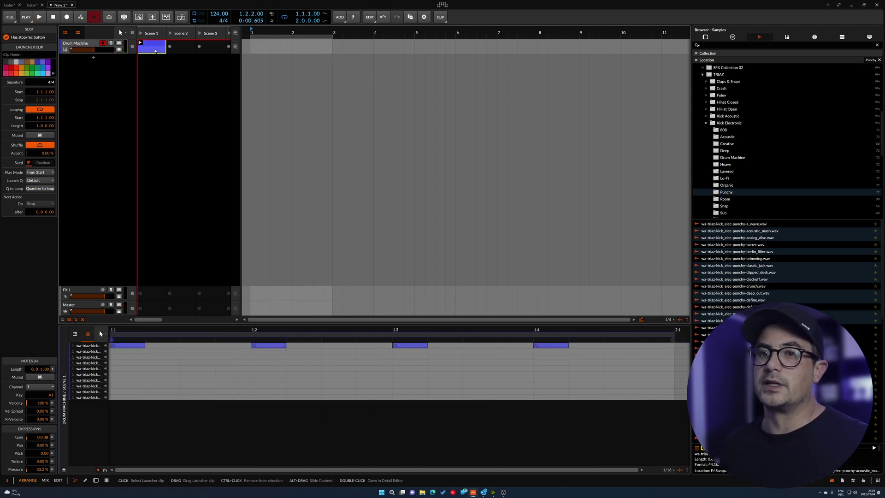
Step: Select all four notes in the clip and move them down to the C1 kick
key("ctrl+a")
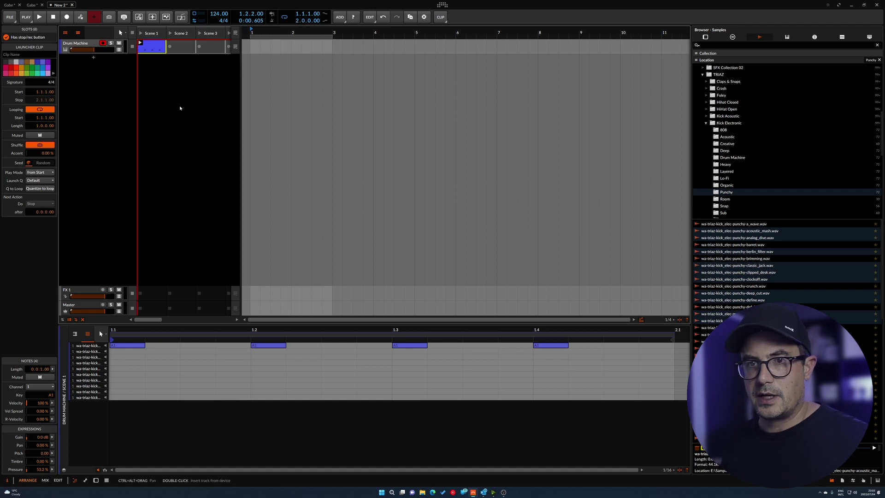
left_click_drag(590, 371, 101, 339)
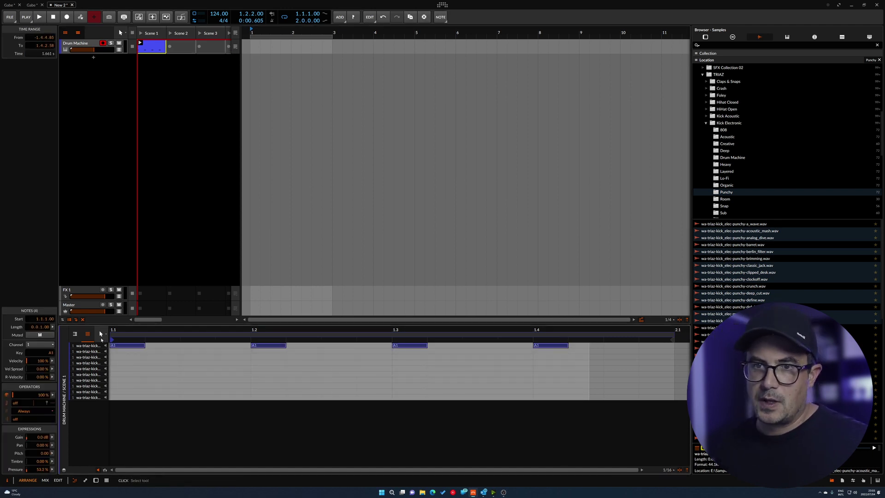
key("shift+Down")
key("Up")
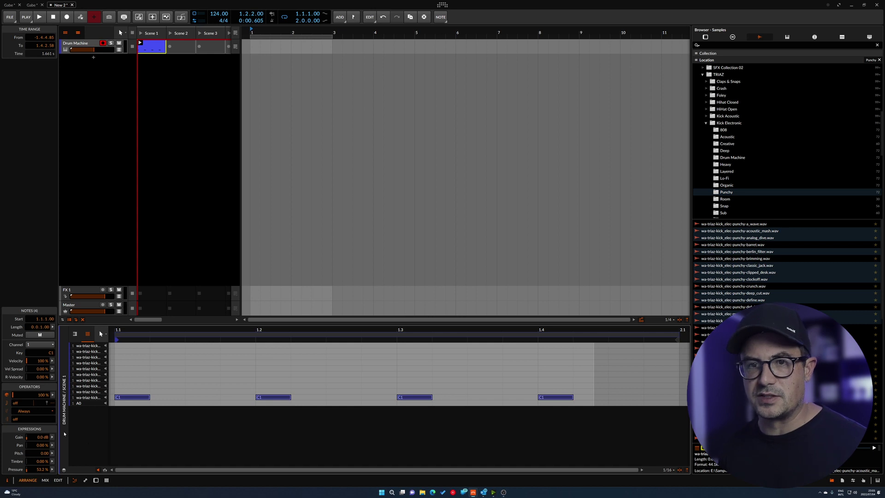
Step: Show the Drum Machine's devices and insert an EQ+ after the drum_dunk kick's Sampler
left_click(90, 422)
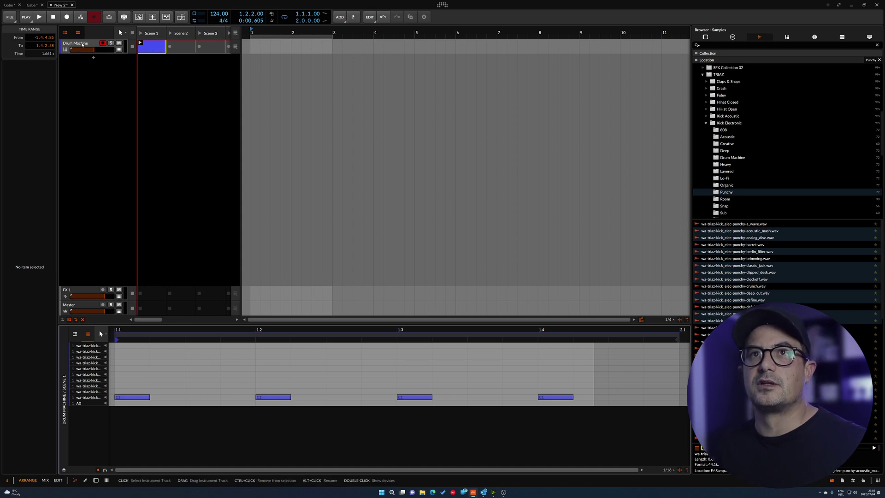
double_click(83, 43)
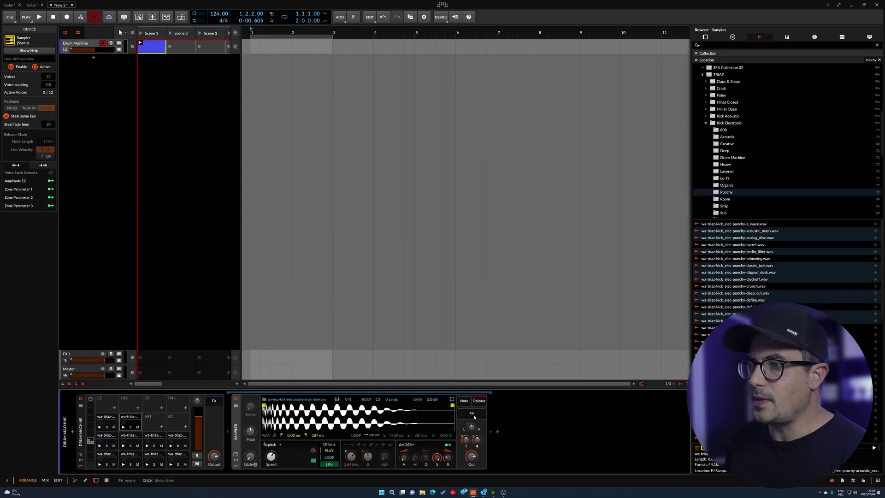
left_click(489, 431)
type("eq")
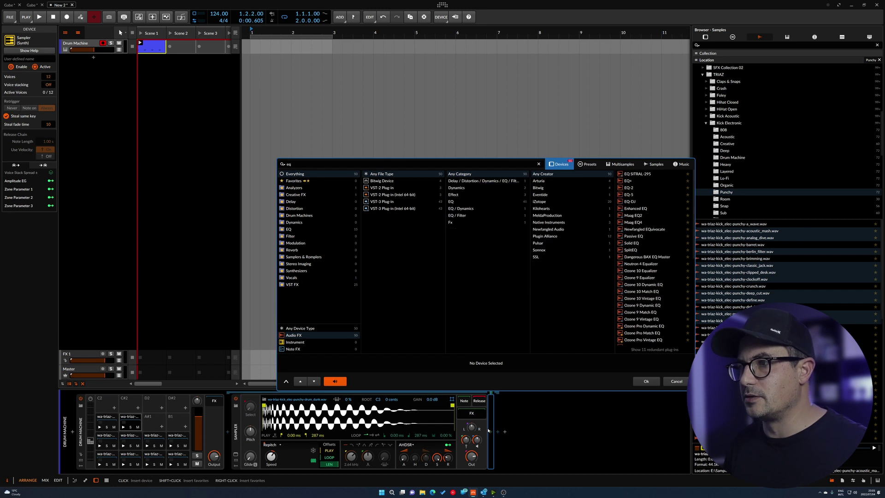
key("Down")
key("Down")
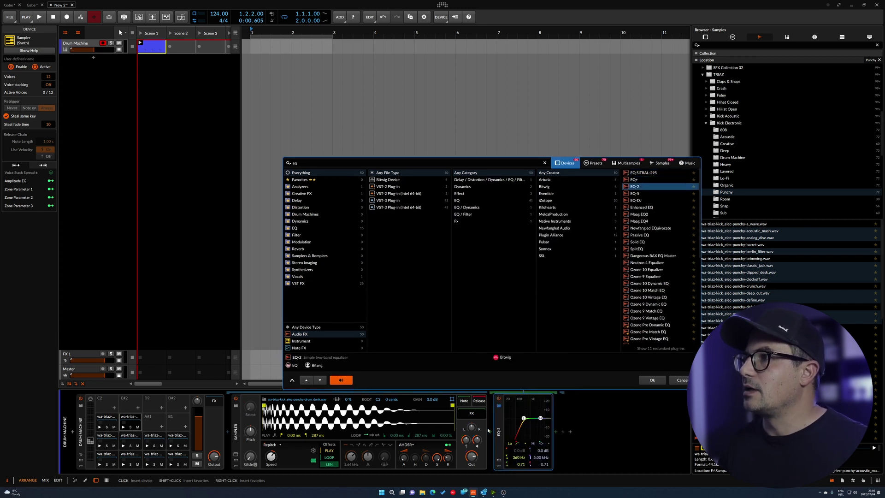
key("Up")
key("Return")
Step: Add two bell bands in EQ+, one at 72.6 Hz with +2.7 dB and one at 78.6 Hz with -1.1 dB
left_click_drag(563, 432, 533, 423)
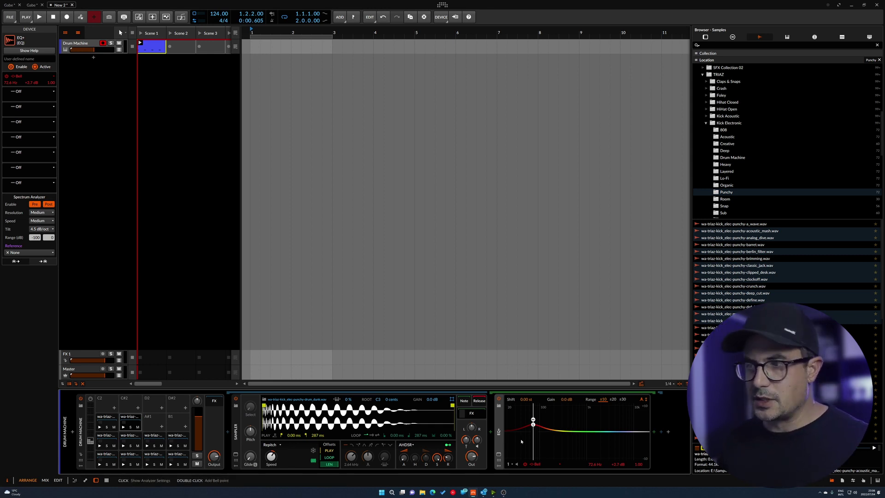
left_click(536, 431)
left_click_drag(535, 427, 535, 430)
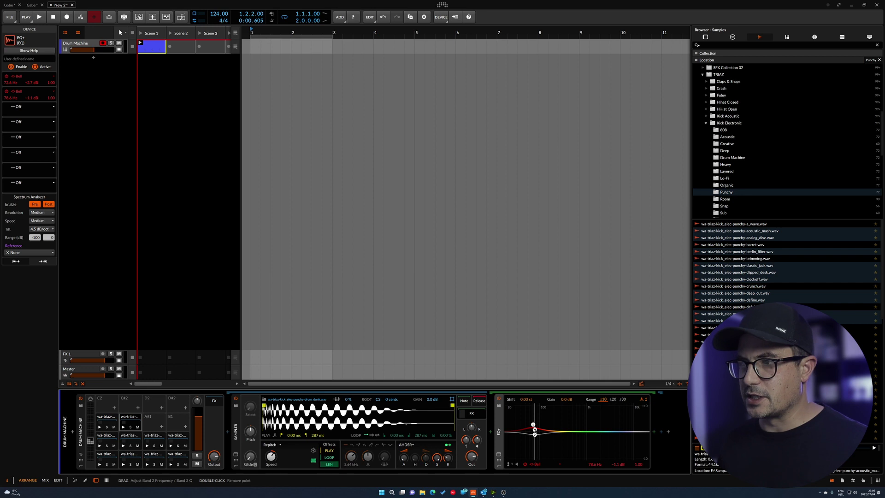
Step: Insert the Oxford Inflator Native plug-in between the drum_dunk kick's Sampler and the EQ+
left_click(491, 433)
type("infl")
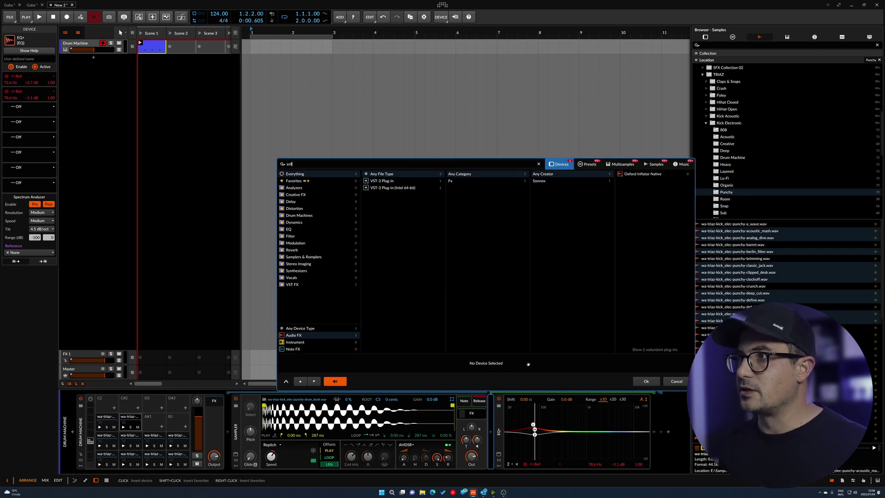
left_click(643, 174)
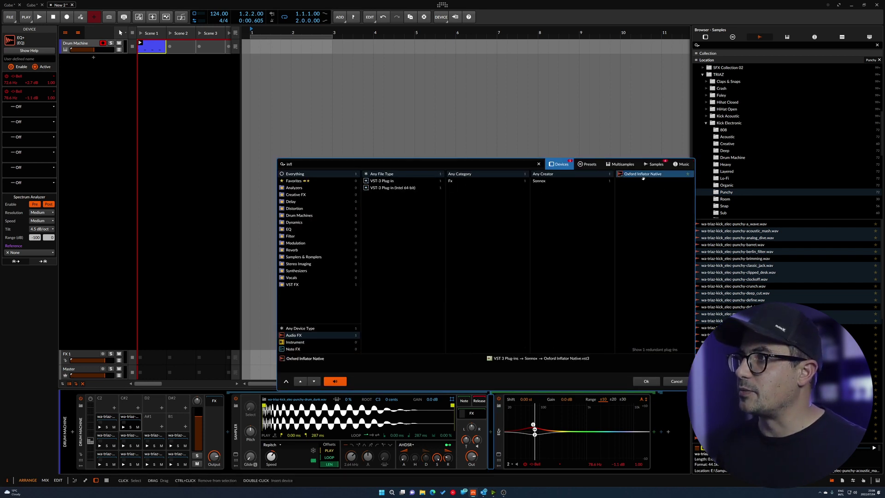
left_click(646, 381)
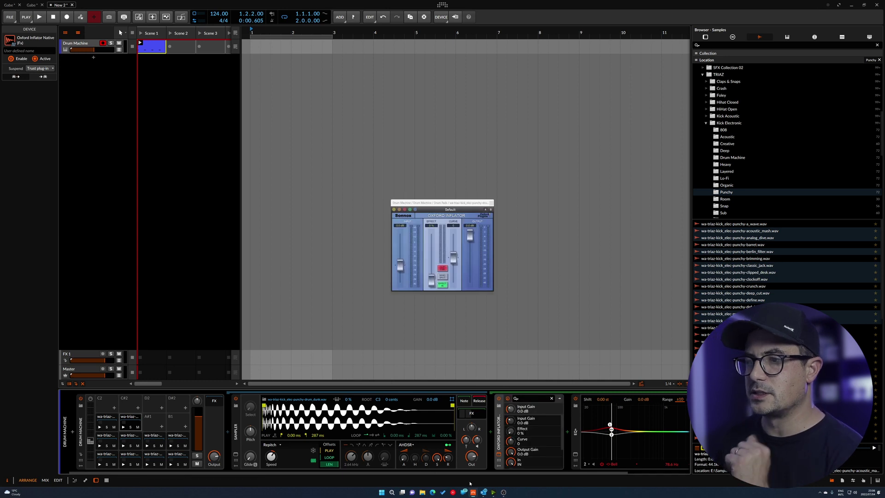
left_click_drag(427, 452, 427, 445)
left_click_drag(426, 458, 426, 453)
mouse_move(437, 458)
left_mouse_down()
mouse_move(437, 475)
mouse_move(426, 463)
left_mouse_up()
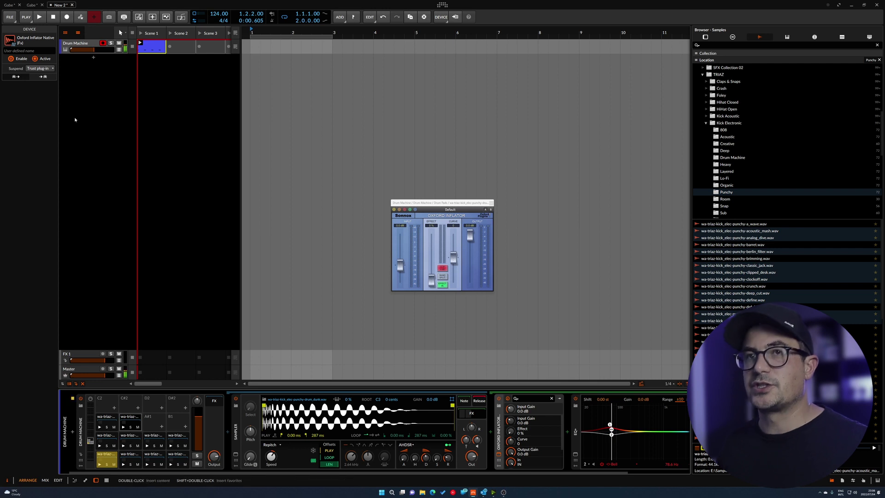
Step: Move the Scene 1 clip's notes up to C#1 and inspect the device chains of the C#1 and D#1 kick pads
double_click(144, 50)
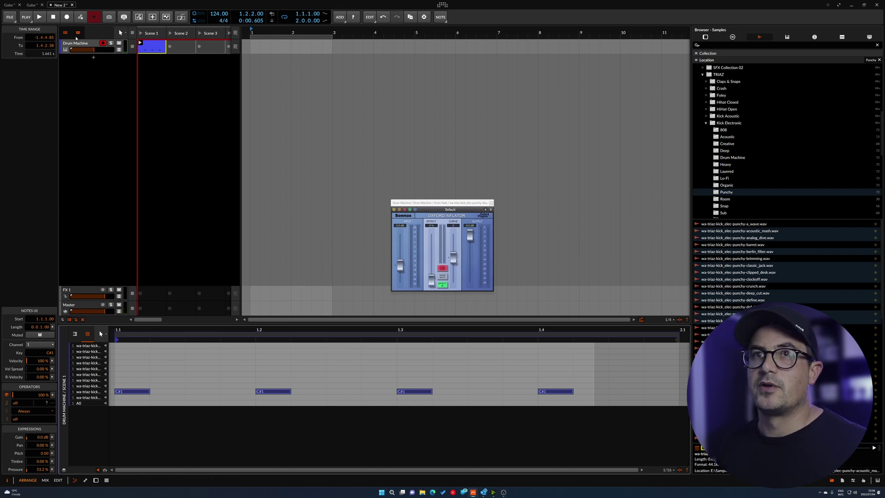
double_click(76, 42)
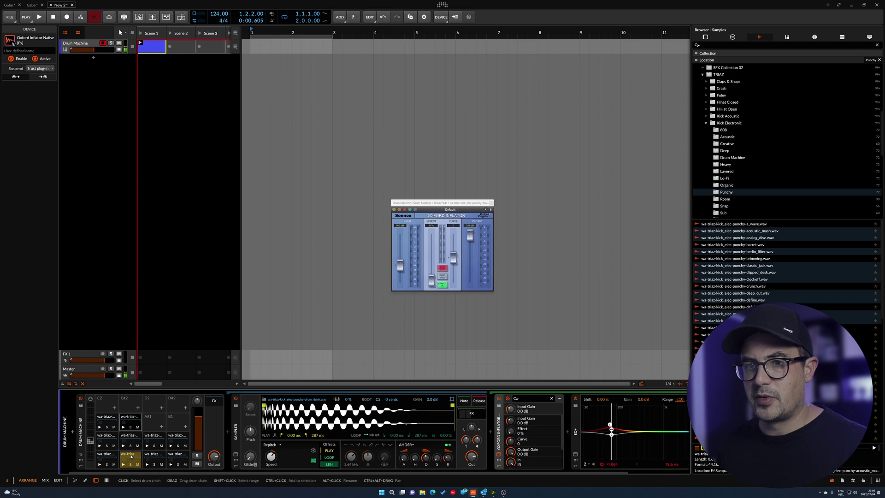
left_click(129, 455)
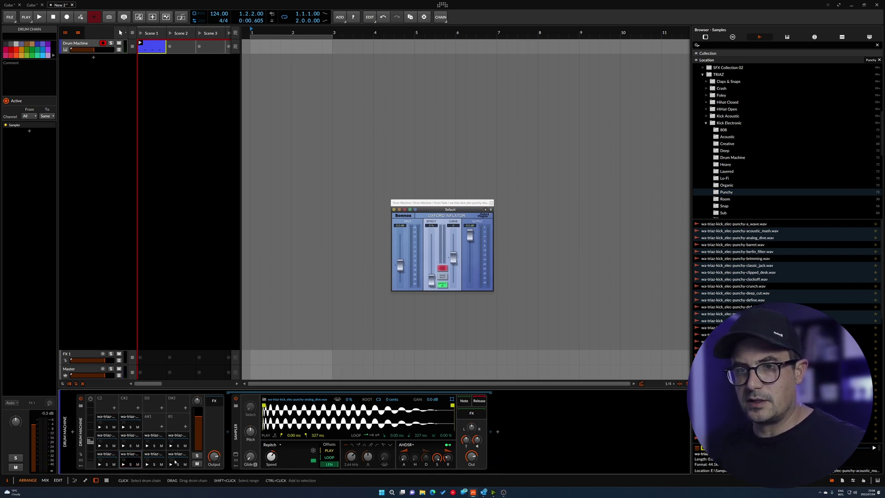
left_click(176, 462)
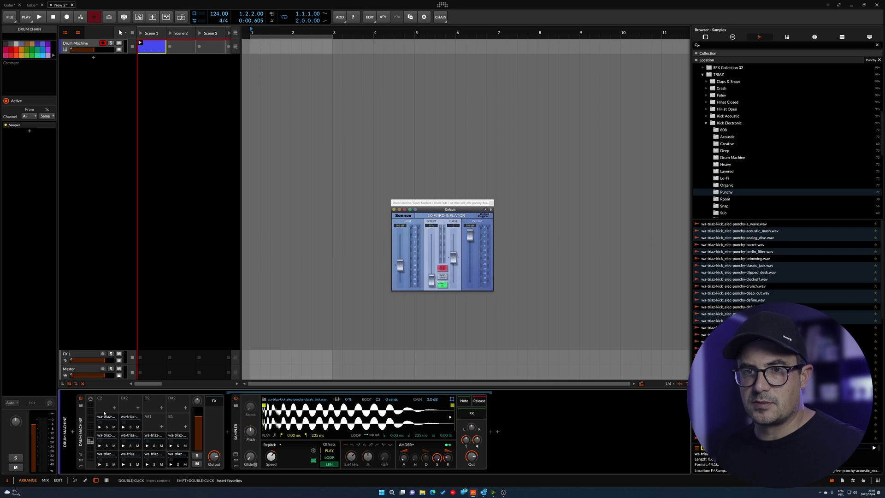
left_click(125, 463)
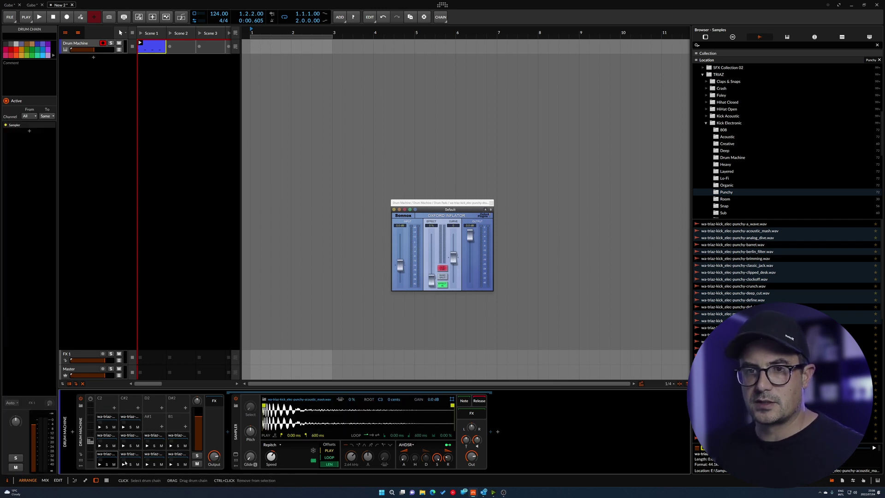
left_click(131, 414)
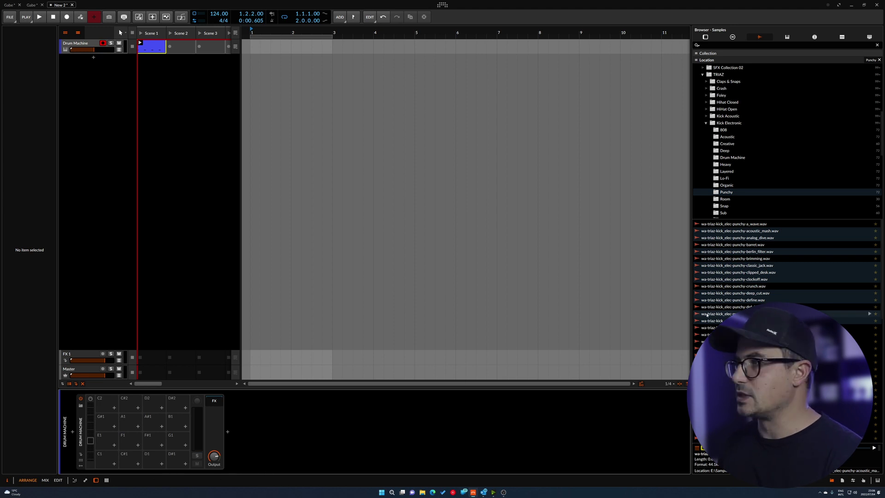
left_click_drag(739, 231, 108, 458)
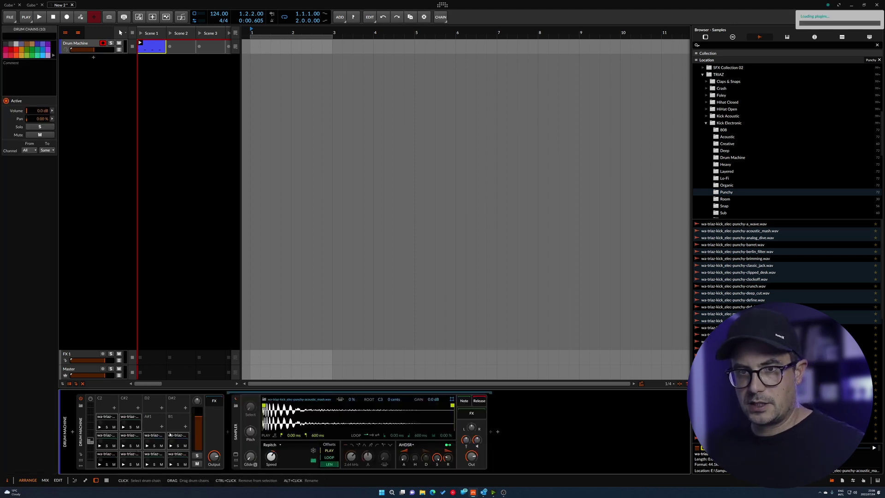
Step: Delete the kick pads from C#1 through A1, keeping only the acoustic_mash kick on C1
left_click(177, 454)
left_click(154, 455)
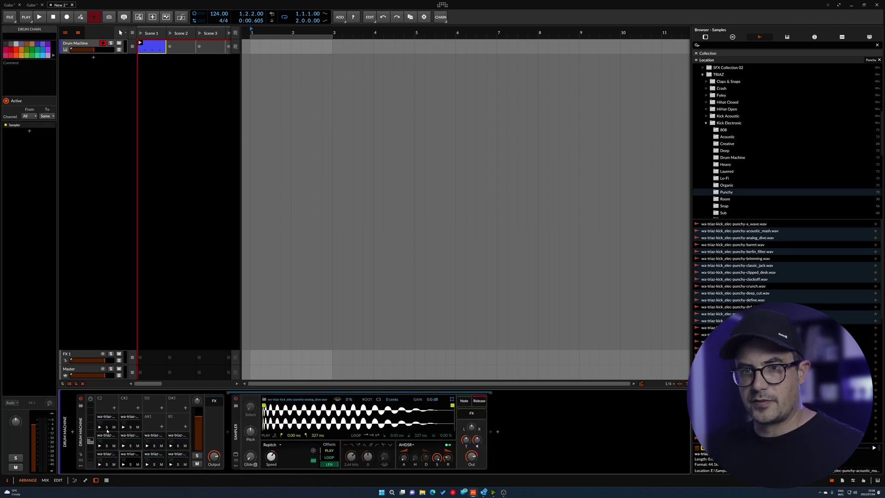
left_click(122, 420, "shift")
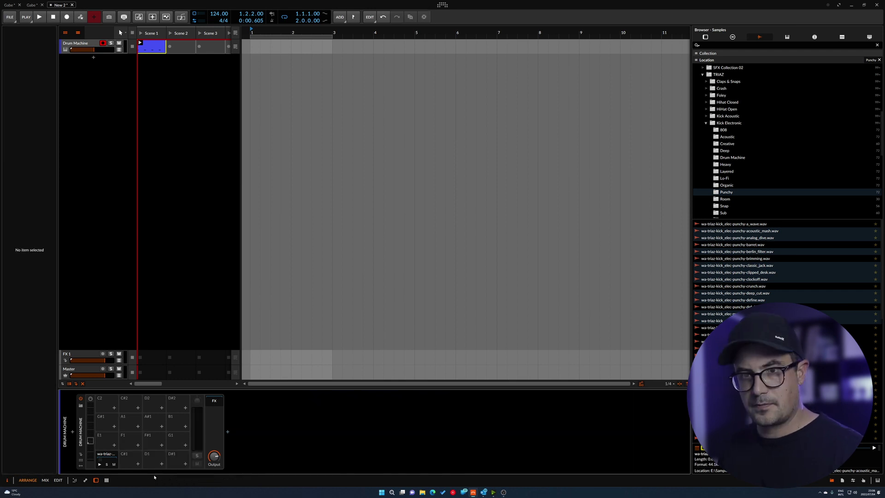
Step: Open the device chain of the C1 kick pad and rename the pad Kick
left_click(108, 458)
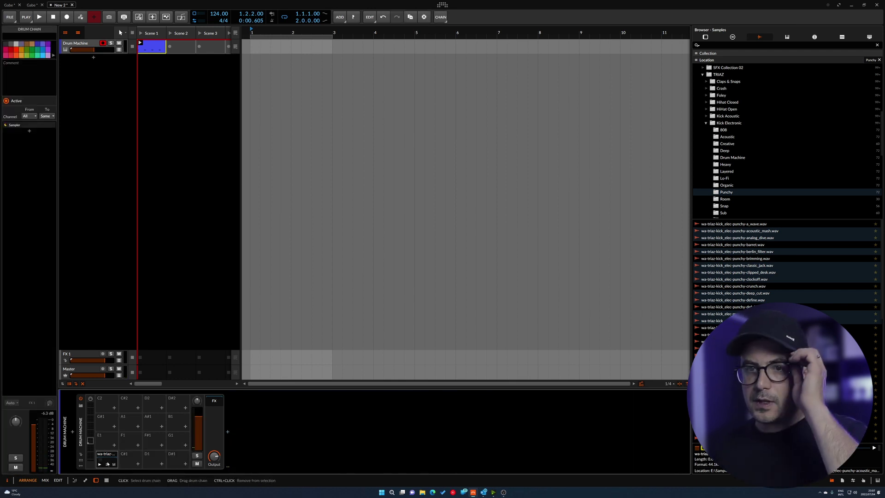
left_click(107, 458)
left_click(108, 457)
left_click(108, 458)
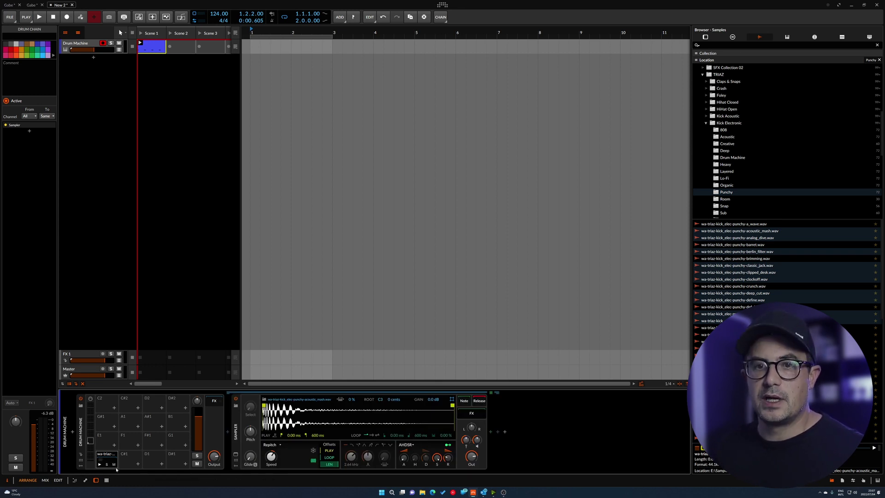
left_click(31, 36)
type("Kick")
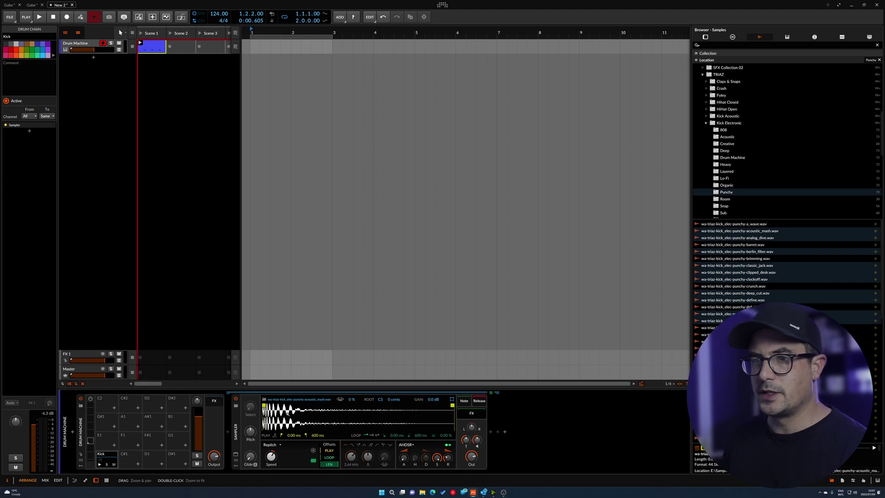
Step: Convert the Kick pad's acoustic_mash sample to a multi-sample and select its zone in the multisample editor
right_click(292, 415)
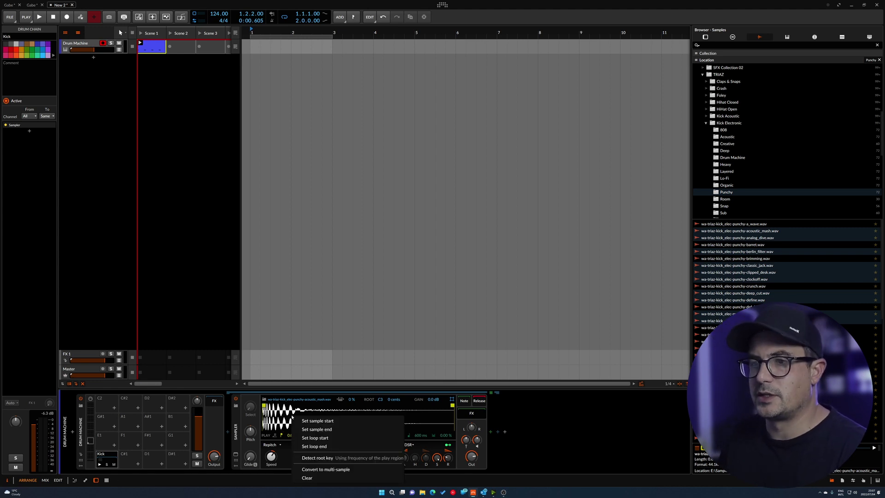
left_click(330, 470)
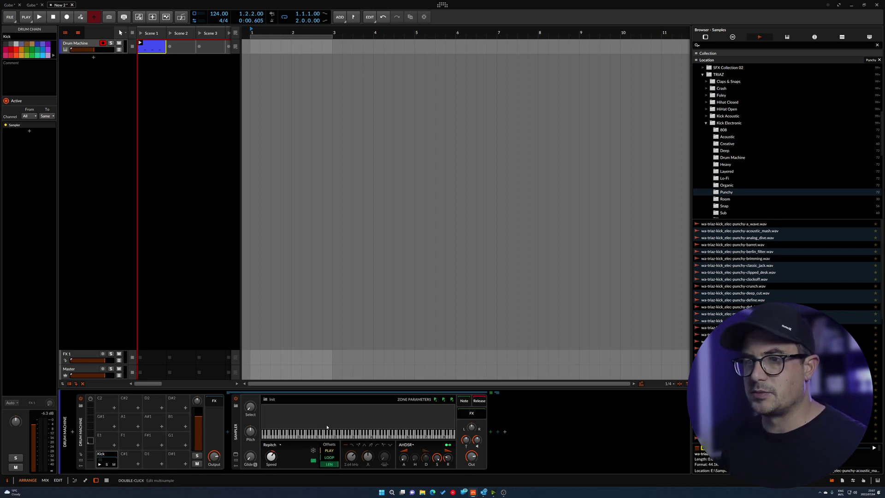
double_click(313, 422)
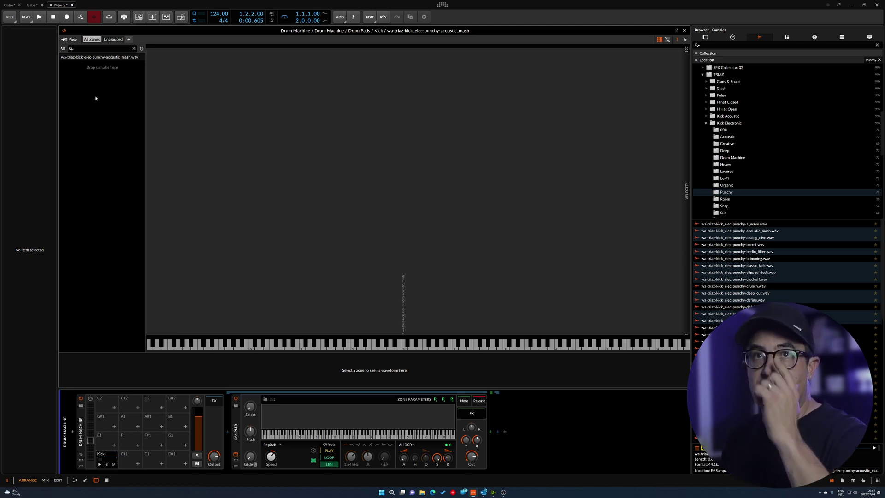
left_click(92, 57)
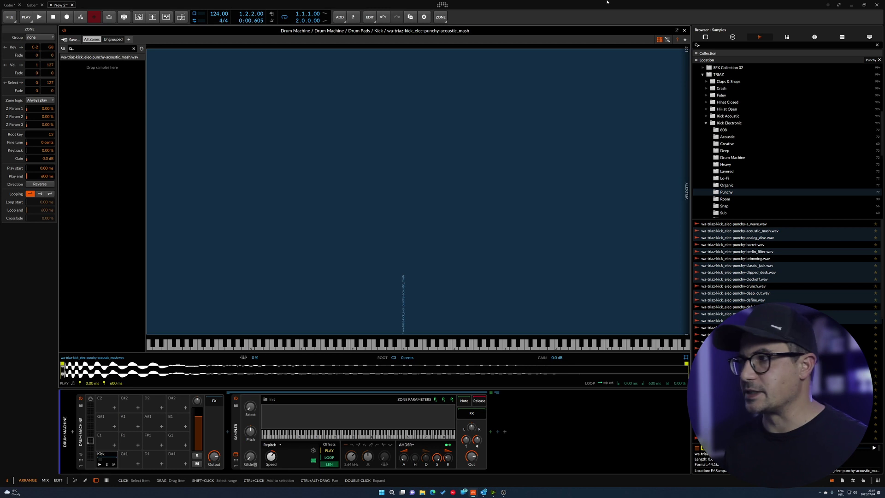
Step: Add the chosen Punchy kick samples, from analog_dive to magnets, to the Kick multisample, leaving out acoustic_mash
left_click_drag(735, 232, 736, 233)
left_click(736, 231, "ctrl")
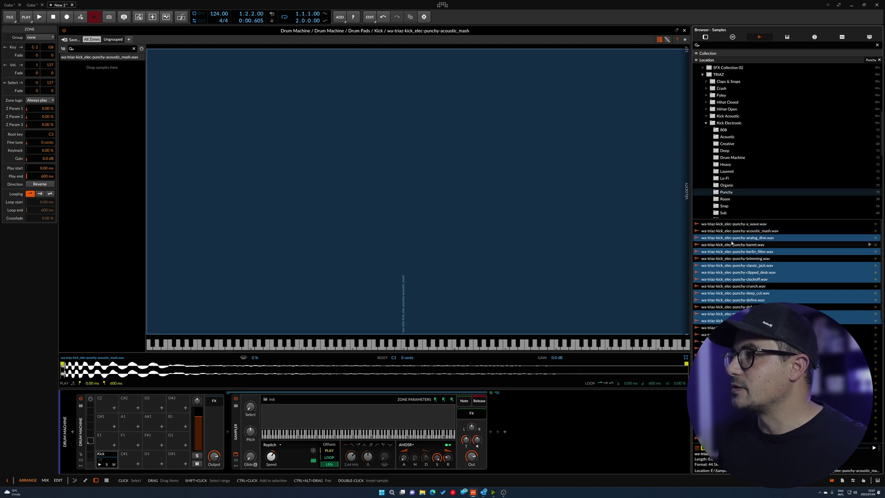
left_click(735, 335, "ctrl")
left_click(736, 341, "ctrl")
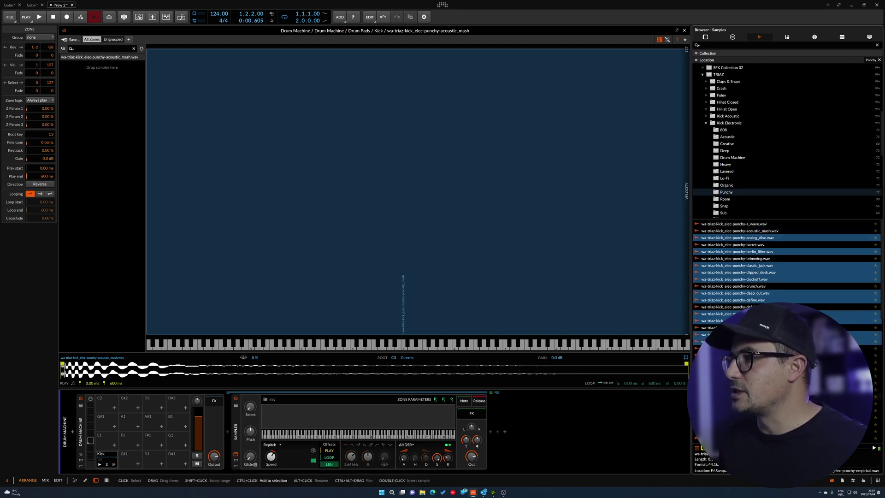
left_click(736, 356, "ctrl")
left_click(735, 362, "ctrl")
left_click(735, 383, "ctrl")
left_click(736, 404, "ctrl")
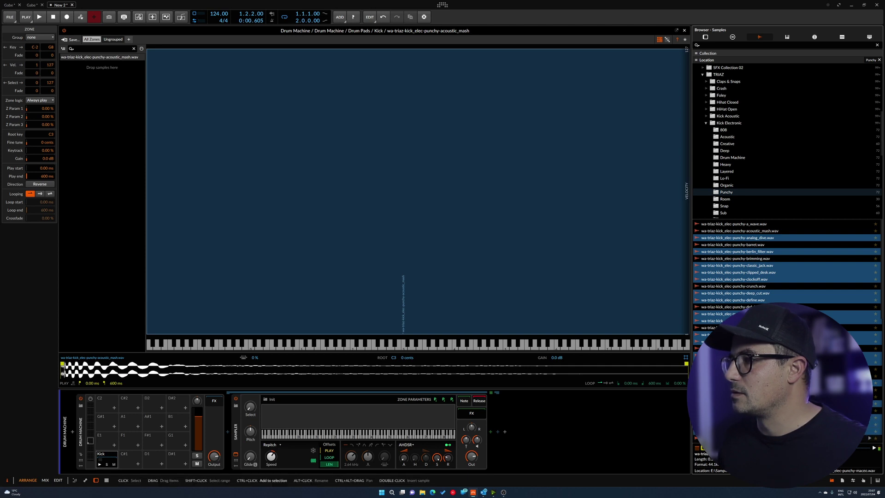
left_click_drag(722, 239, 93, 110)
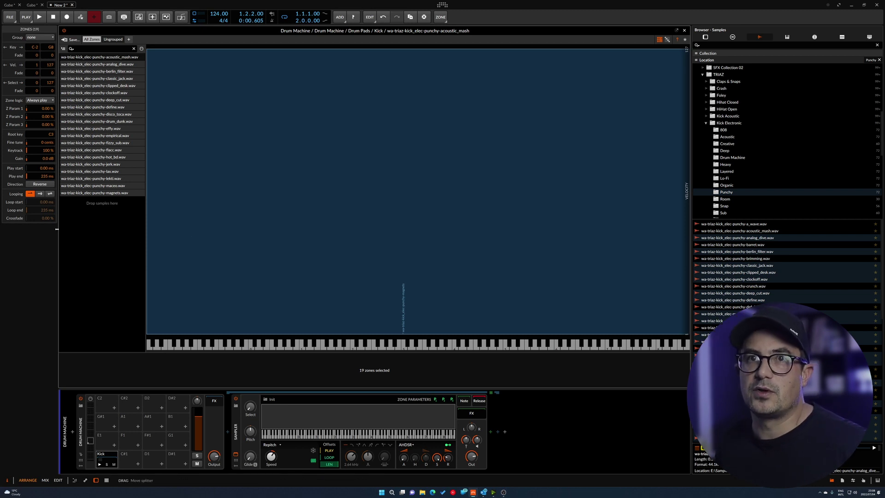
Step: Set the root key of the 19 added zones to C1 and select all 20 zones
double_click(51, 134)
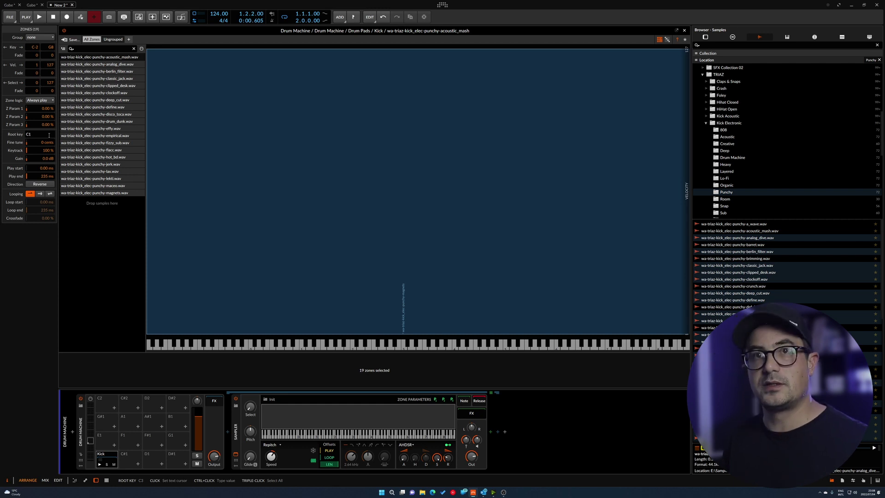
key("Return")
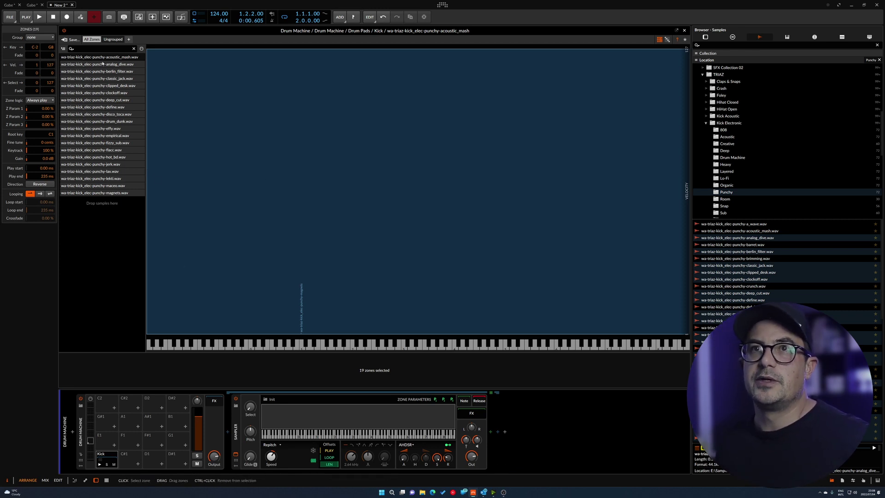
left_click(99, 57)
key("ctrl+a")
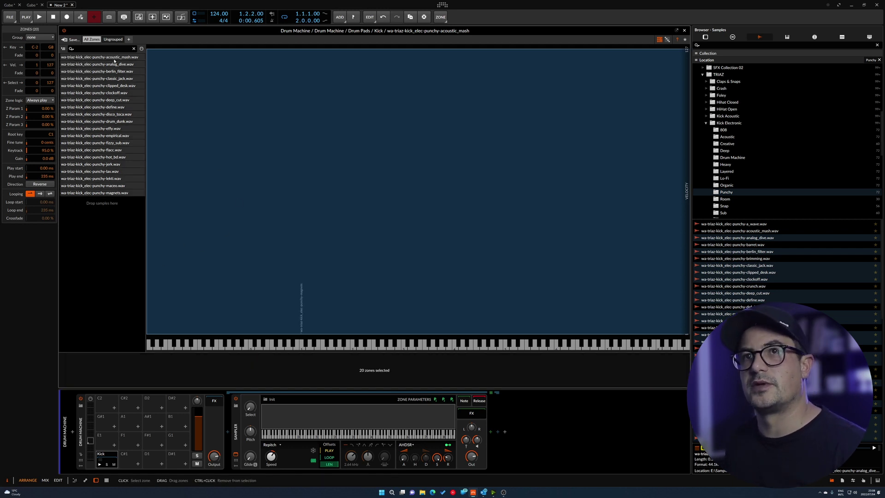
Step: Try Round-robin zone logic on all 20 zones and switch it back to Always play
right_click(80, 100)
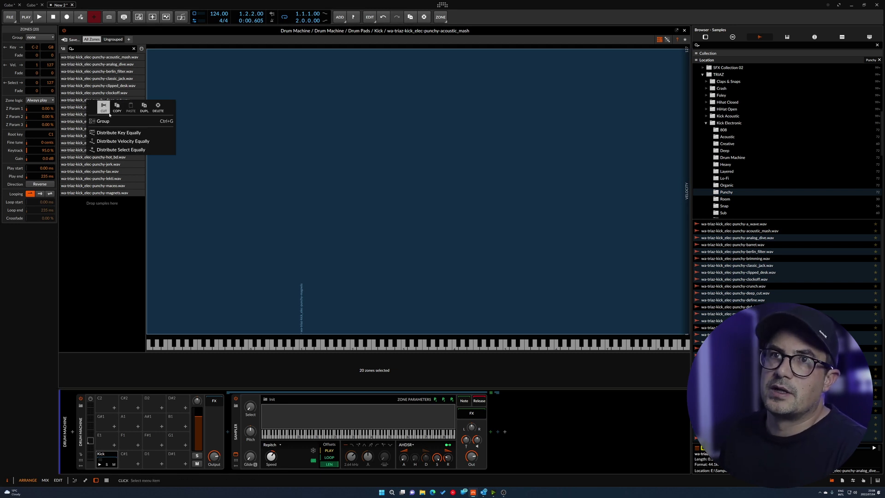
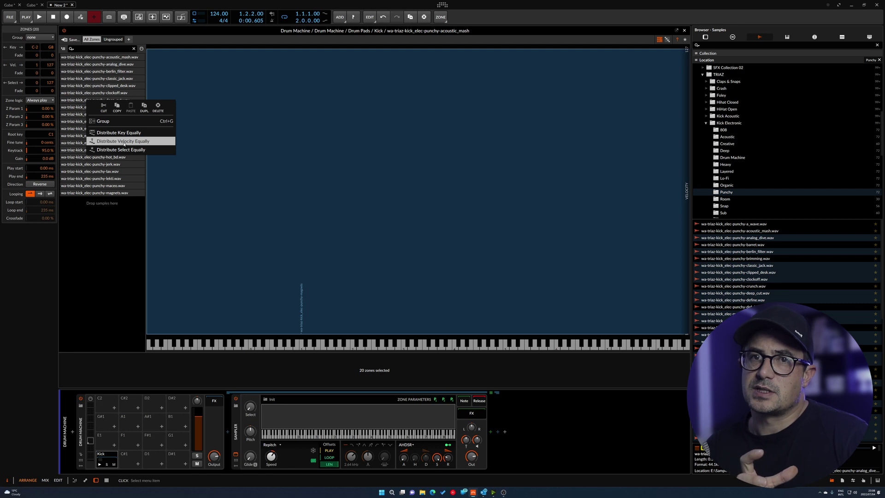
left_click(40, 293)
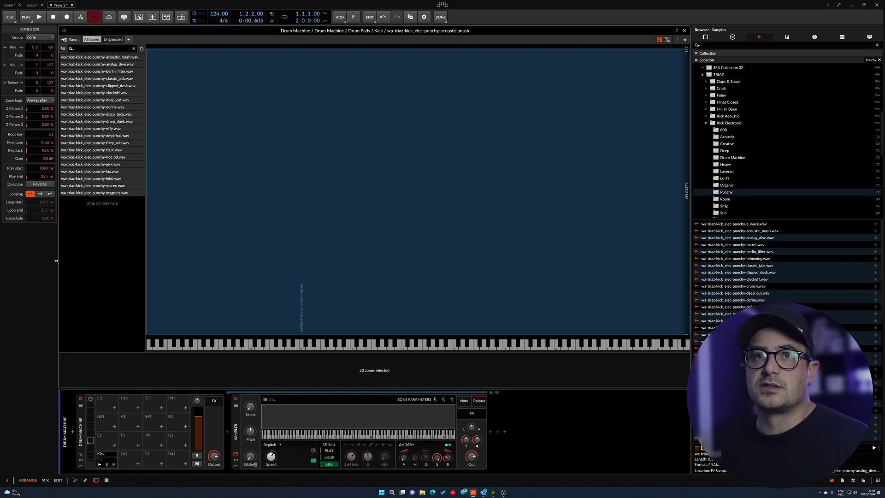
left_click(40, 100)
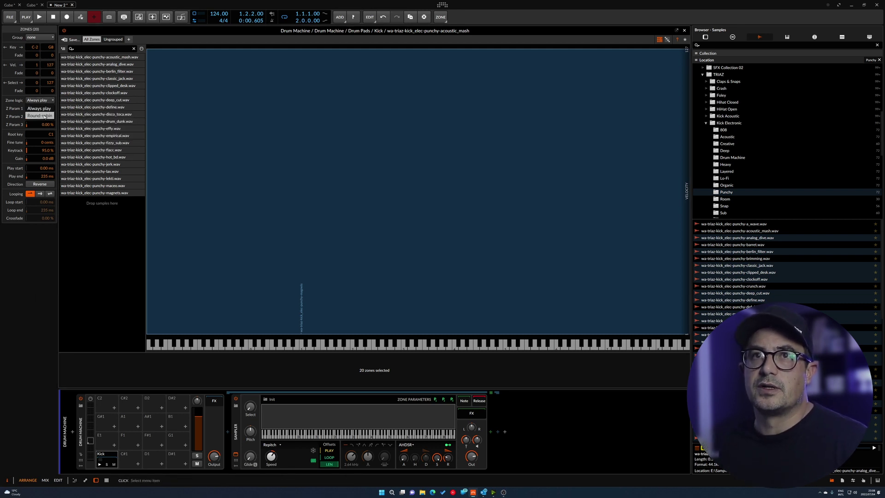
left_click(44, 116)
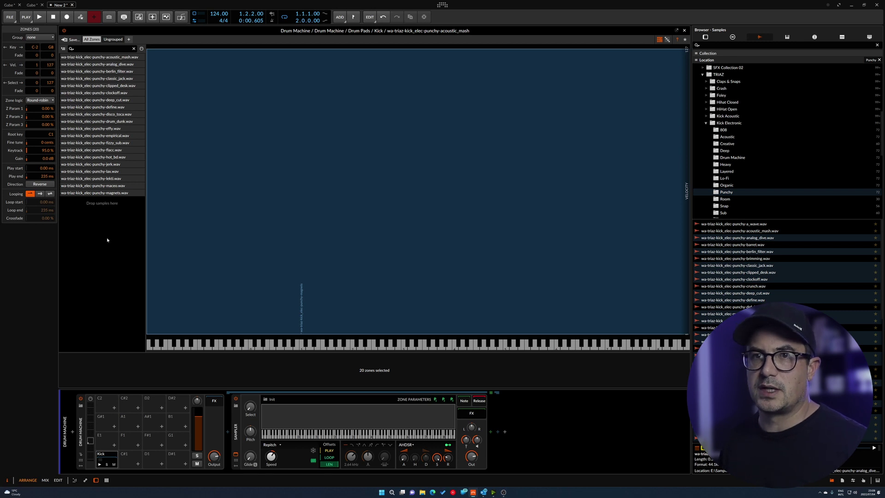
left_click(48, 101)
left_click(52, 110)
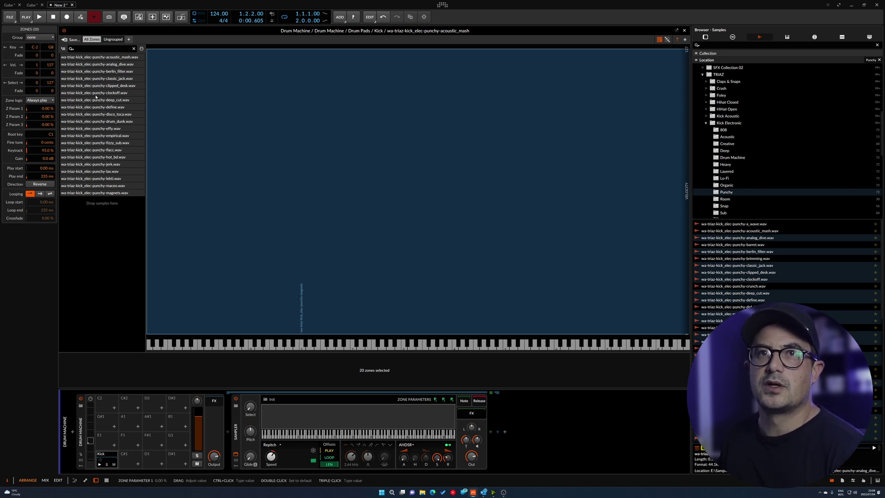
Step: Distribute the Select ranges of all 20 zones equally and reselect only the acoustic_mash zone
right_click(106, 103)
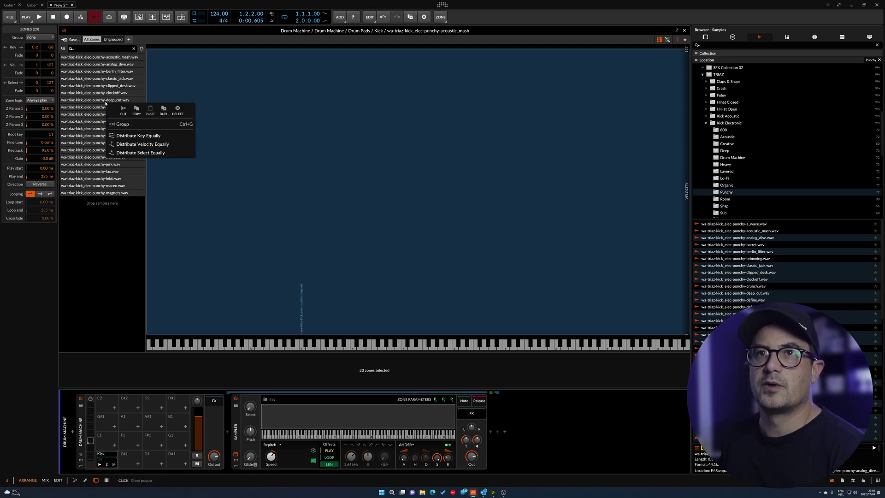
left_click(151, 154)
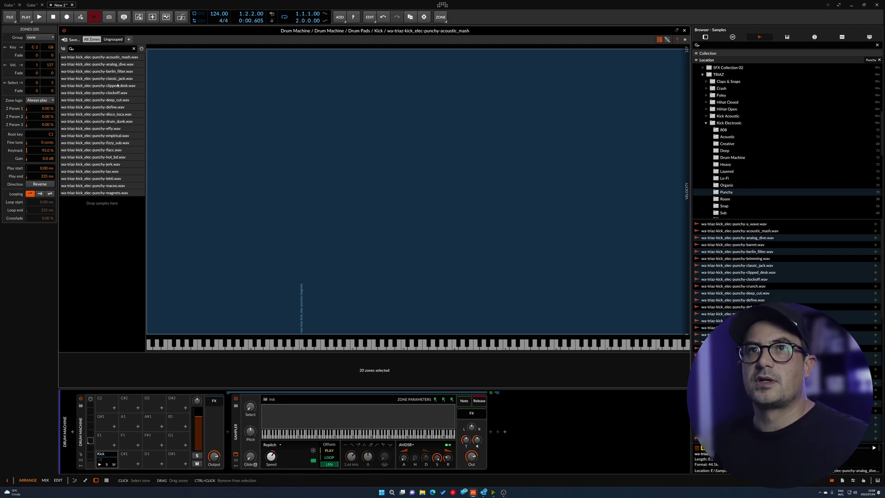
left_click(177, 160)
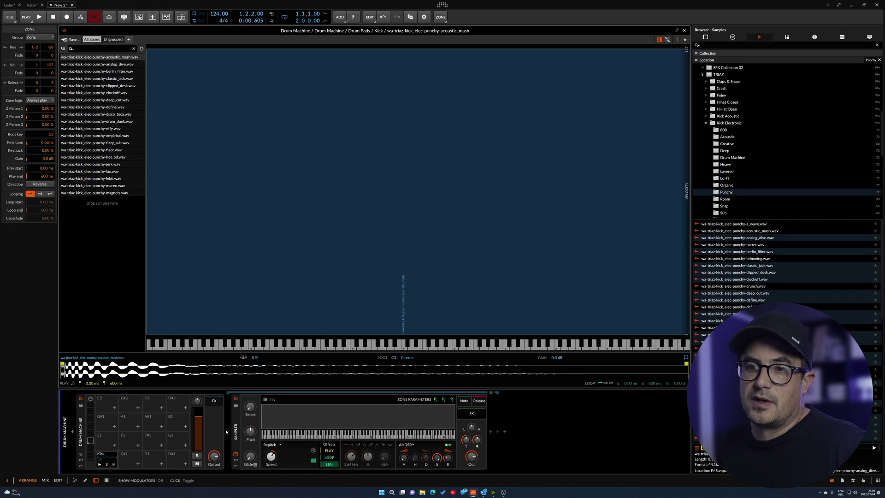
Step: Audition the kick zones by sweeping the Sampler's Select knob up and returning it to 0
left_click_drag(250, 408, 250, 406)
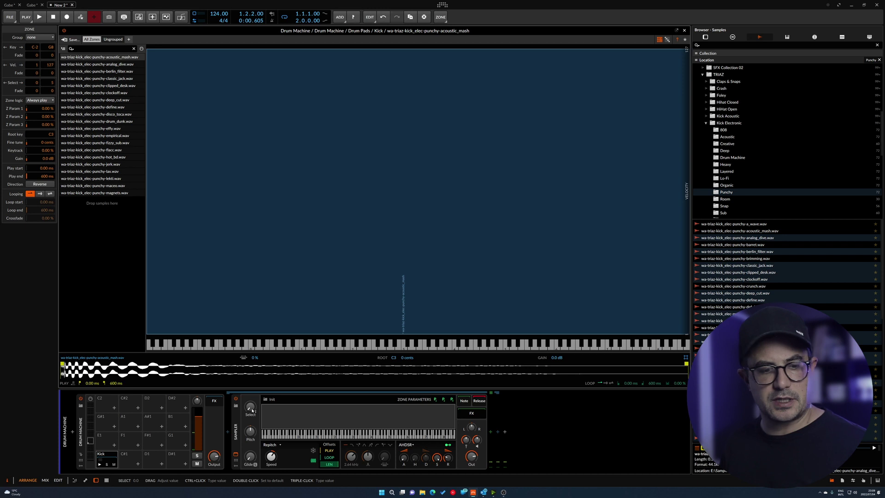
left_click_drag(252, 410, 250, 404)
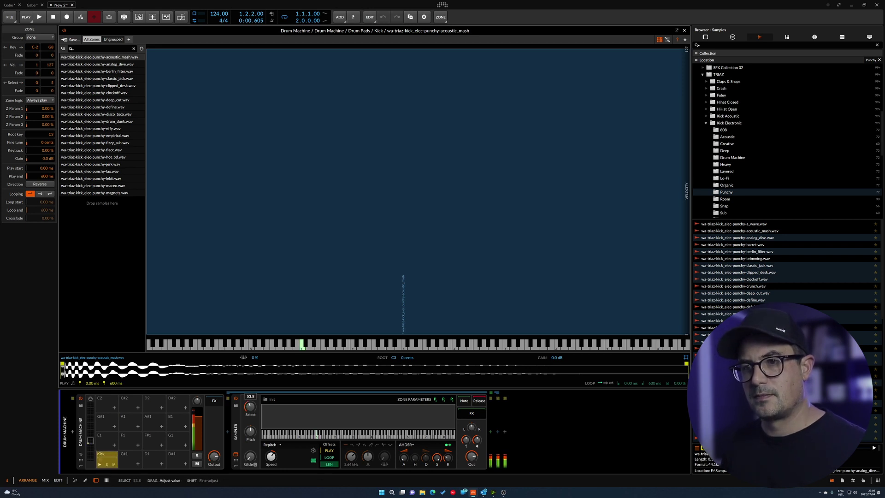
left_click_drag(250, 407, 250, 461)
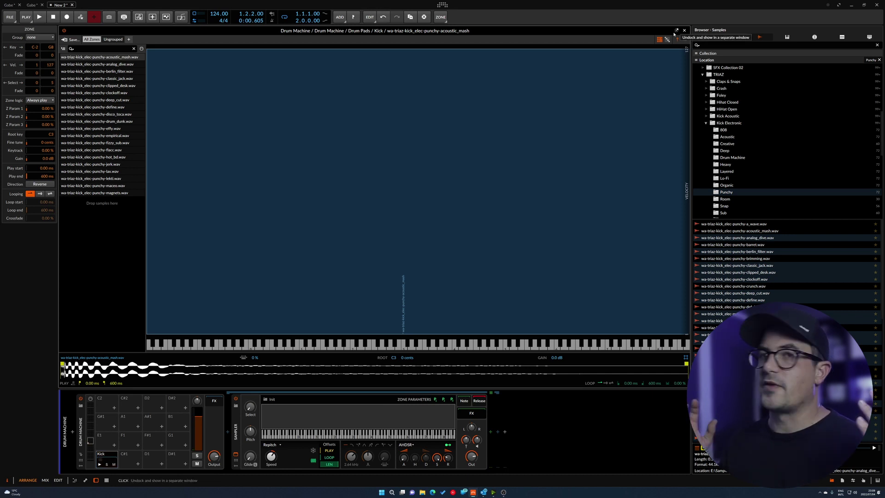
left_click(245, 132)
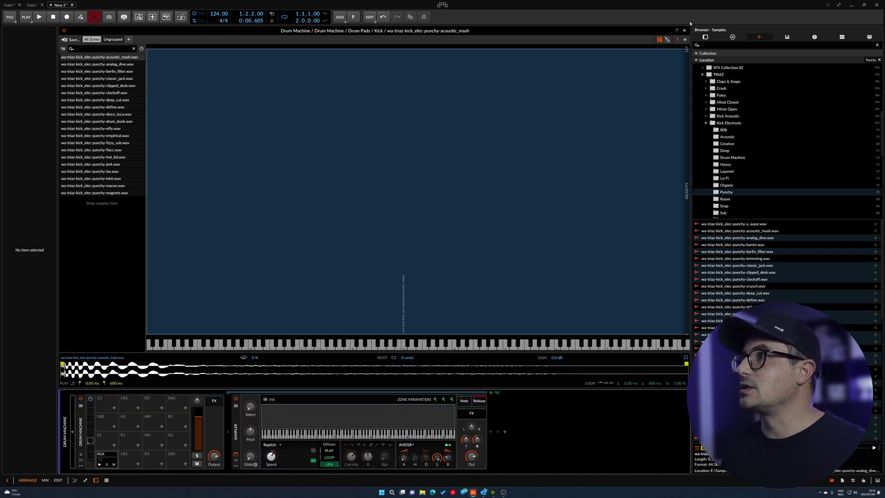
Step: Close the multisample editor and play the Scene 1 clip while changing the Sampler's Select value to choose different kicks
left_click(686, 30)
left_click(141, 43)
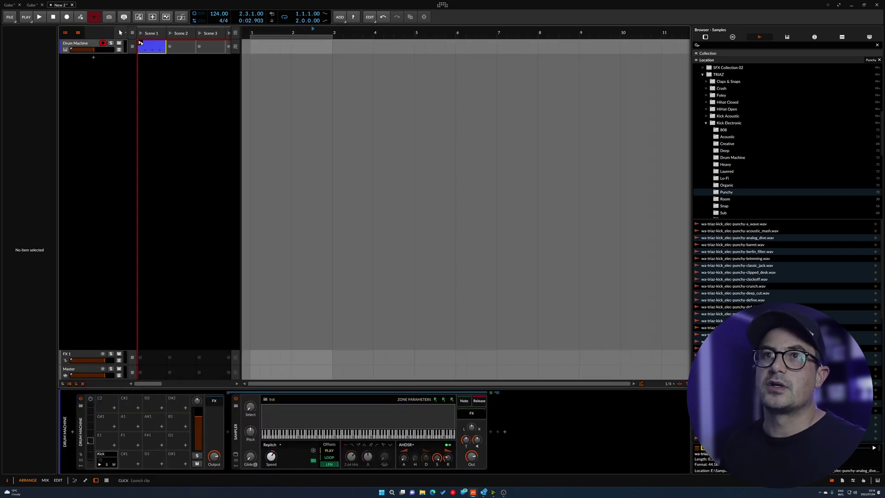
key("e")
key("d")
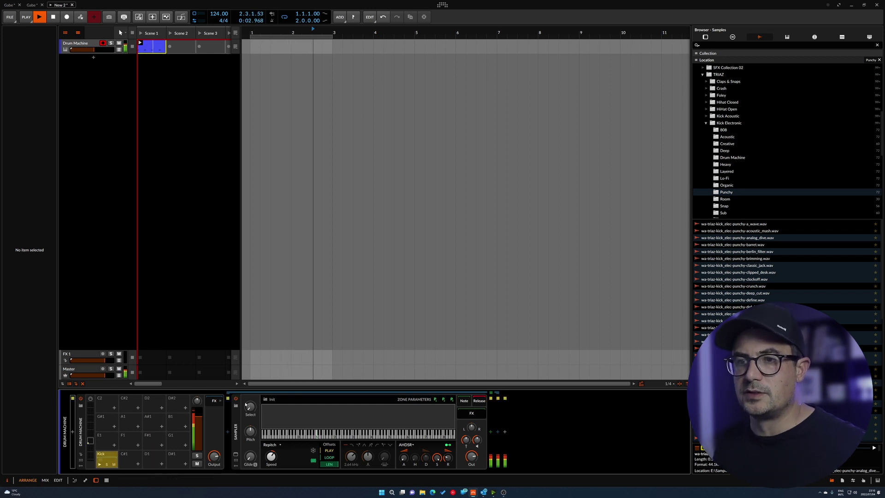
left_click_drag(255, 403, 254, 365)
key("space")
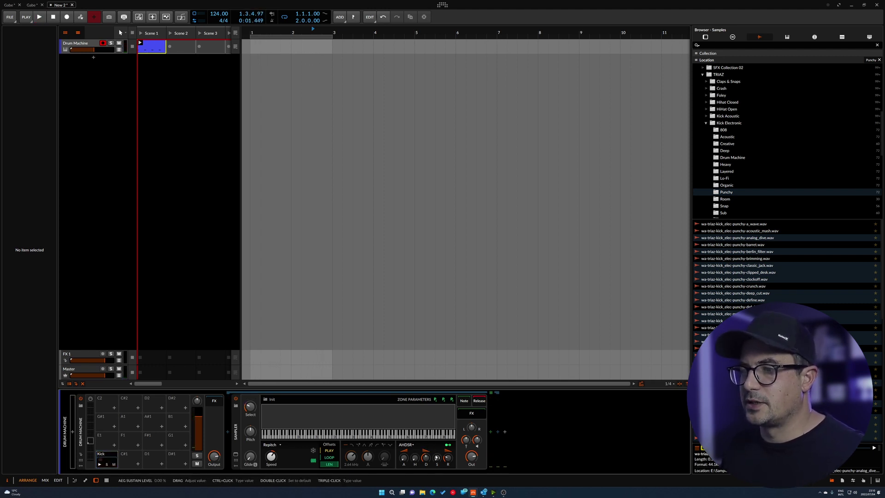
key("space")
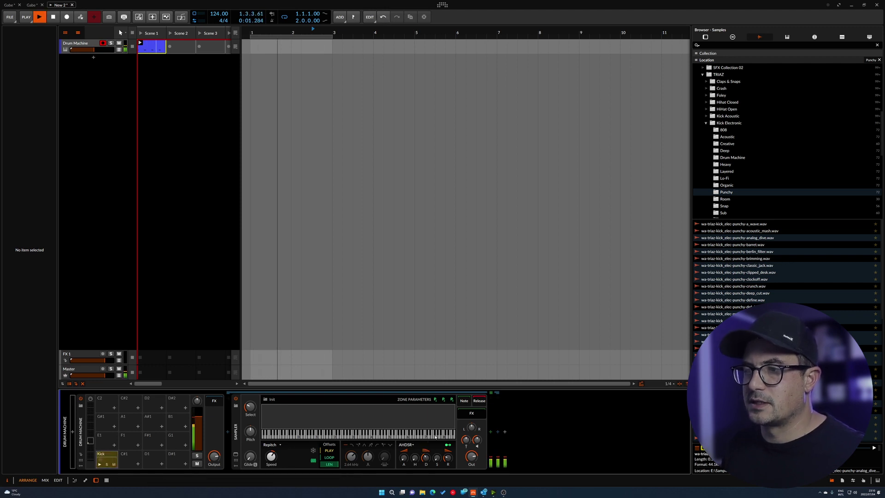
mouse_move(250, 407)
left_mouse_down()
mouse_move(250, 371)
mouse_move(250, 391)
left_mouse_up()
key("space")
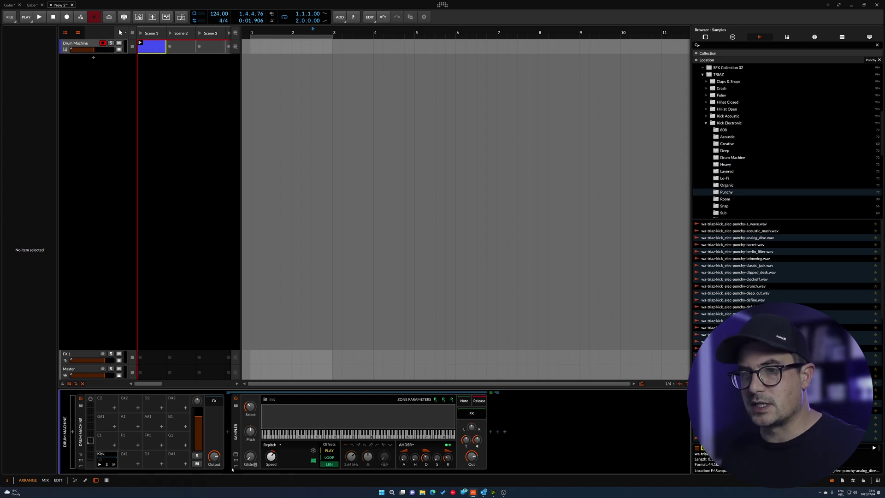
Step: Select the Kick pad and mark all samples in the 808 folder of TRIAZ's Kick Electronic category
left_click(238, 444)
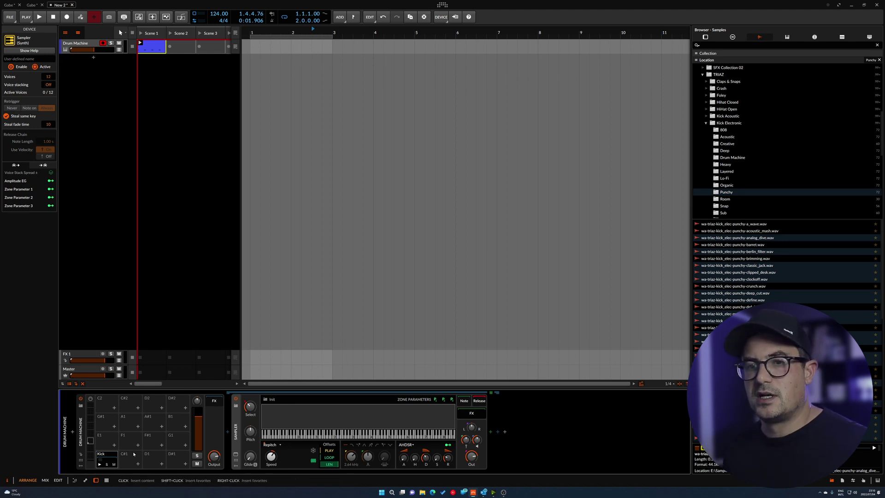
left_click(115, 459)
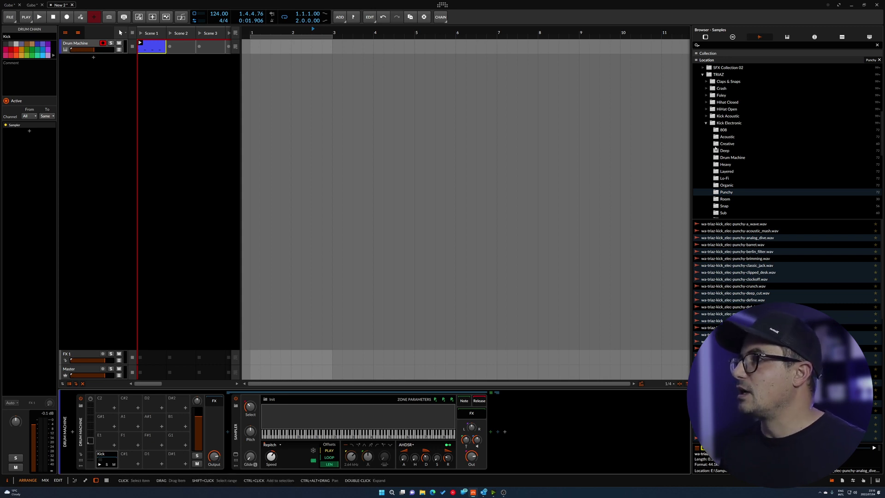
left_click(724, 149)
key("Up")
key("Up")
key("Up")
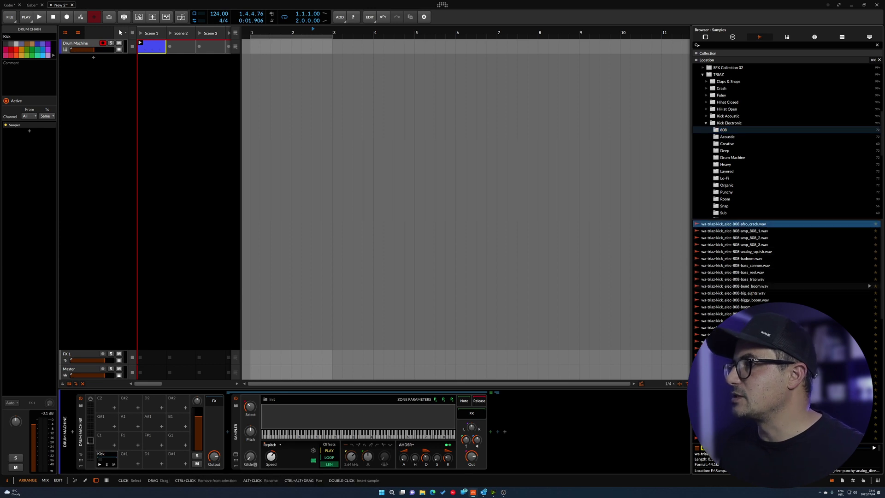
left_click(726, 224)
key("ctrl+a")
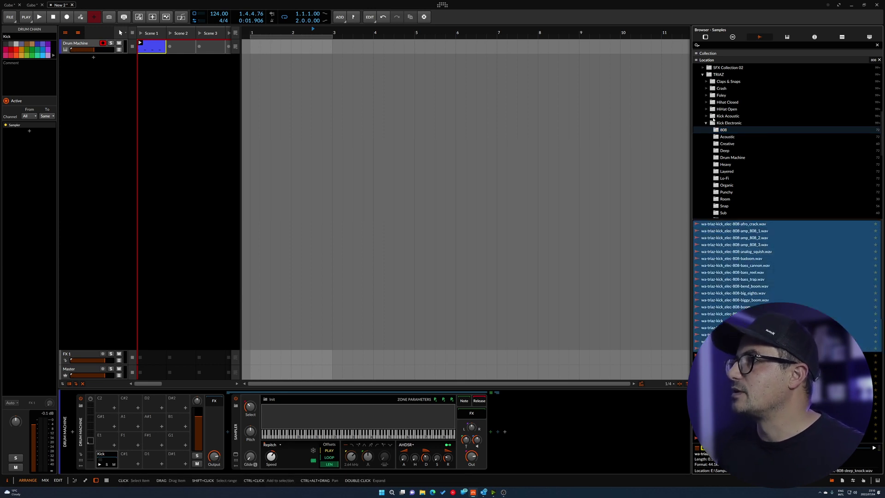
Step: Load the 808_light sample from the Claps & Snaps 808 folder onto the Drum Machine's C#1 pad
double_click(711, 124)
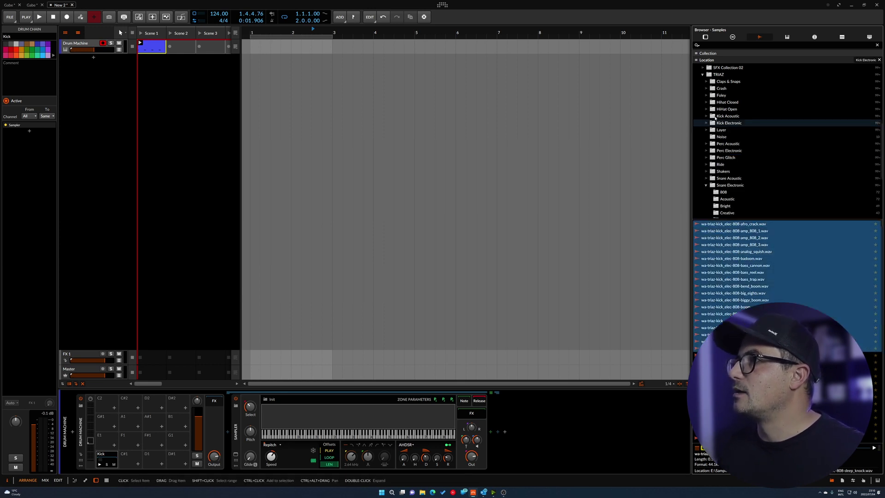
double_click(721, 81)
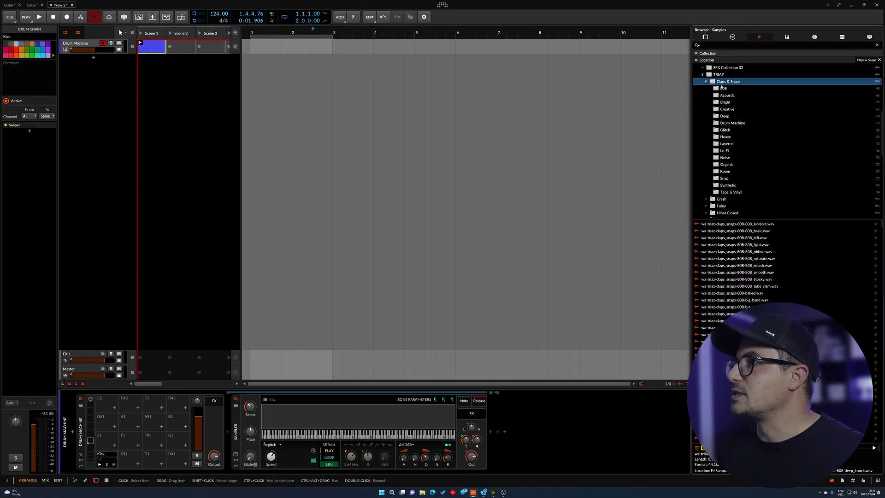
left_click(723, 88)
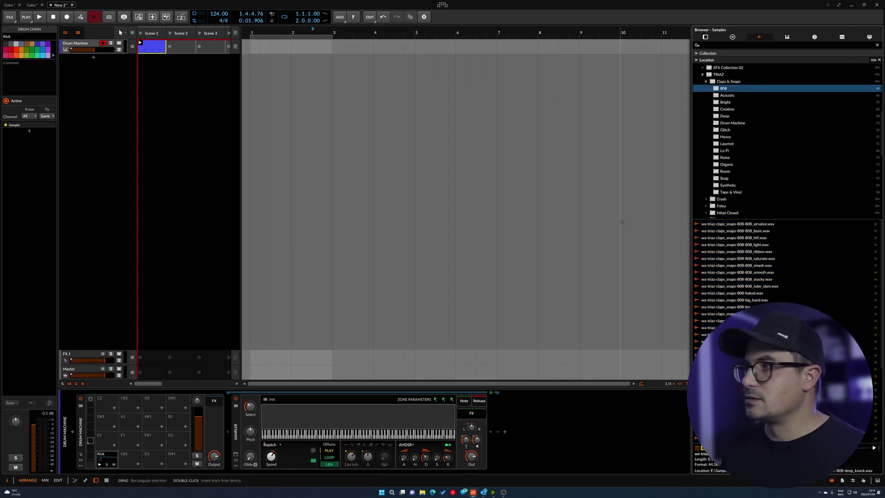
left_click(738, 246)
left_click_drag(239, 420, 139, 460)
Step: Convert the clap sample on the C#1 pad to a multisample and open its zone editor
right_click(313, 417)
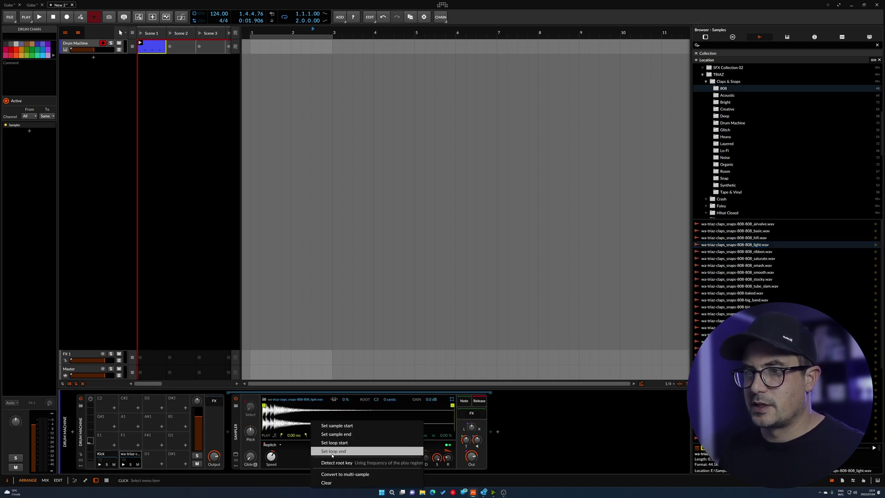
left_click(396, 474)
left_click(345, 421)
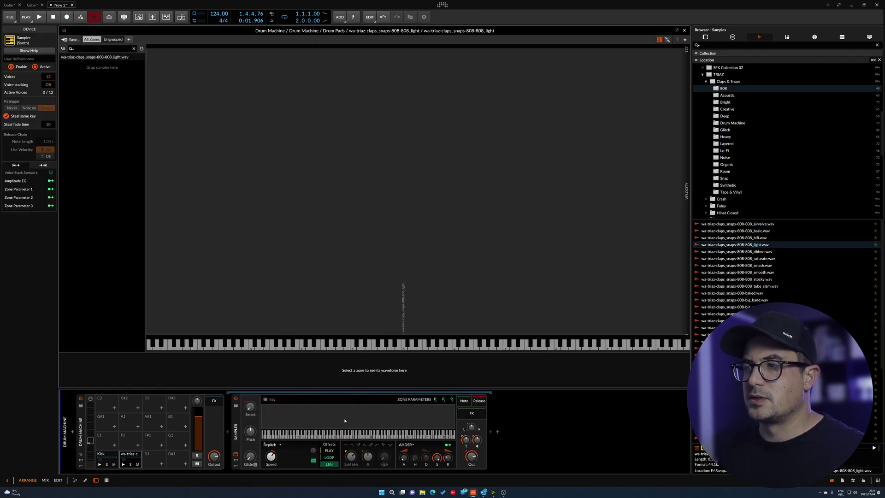
Step: Add the 909_clap_2 and anabar samples from the Claps & Snaps Drum Machine folder to the clap multisample
left_click(733, 123)
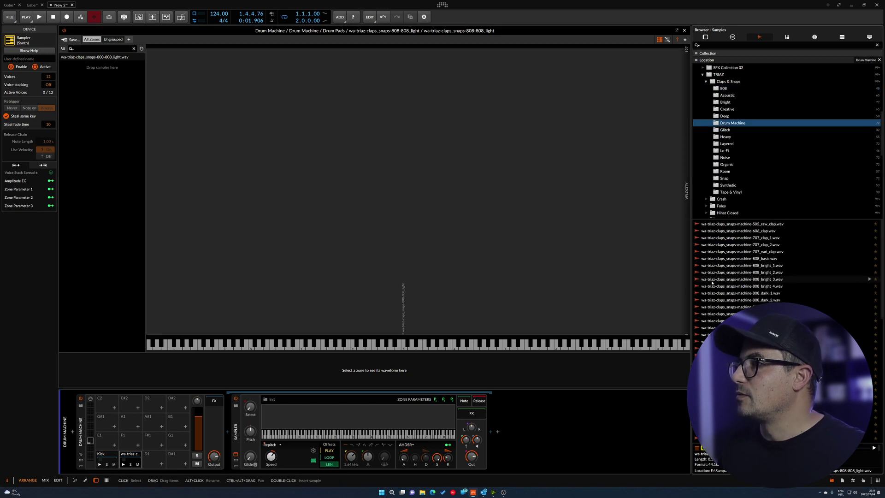
left_click(736, 280)
left_click(743, 307)
left_click_drag(710, 334, 95, 92)
left_click_drag(737, 418, 111, 87)
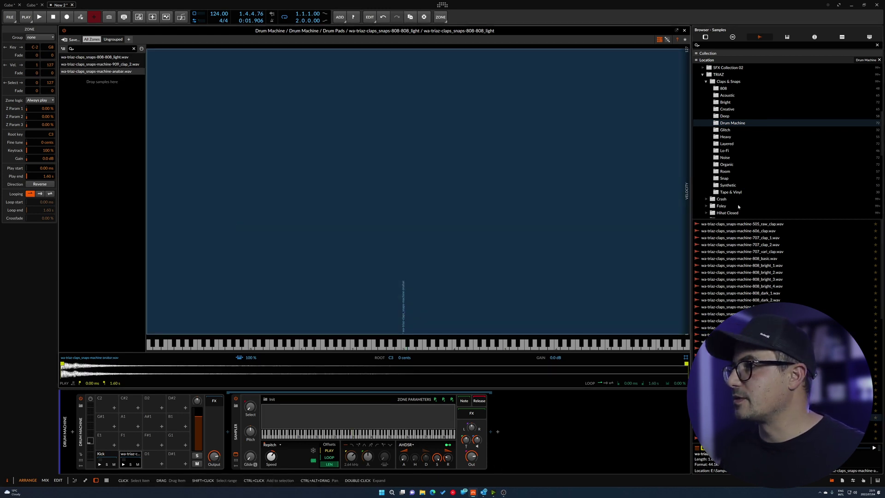
Step: Add the four Synthetic clap samples from chunky_open through classic_smack to the clap multisample
left_click(725, 172)
left_click(726, 185)
left_click(742, 328)
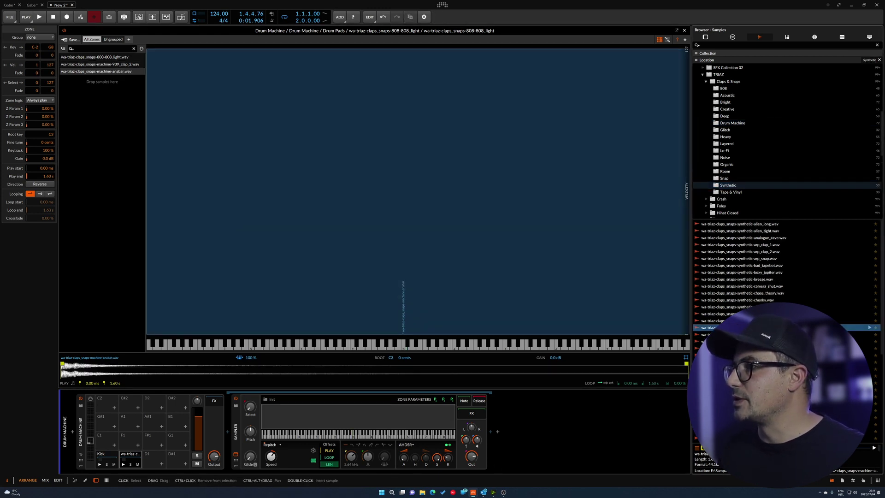
left_click(747, 307, "shift")
left_click_drag(869, 307, 118, 113)
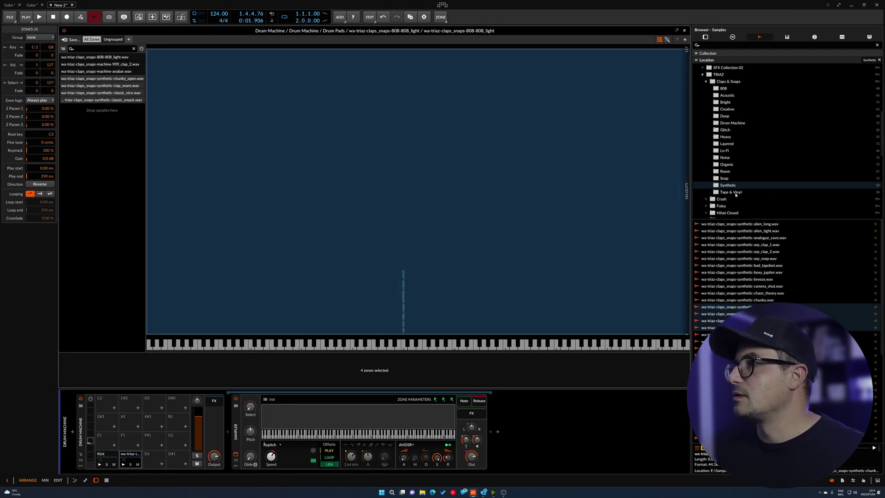
Step: Add six samples from the Claps & Snaps Snap folder, bubble through drip_2, to the clap multisample
left_click(725, 171)
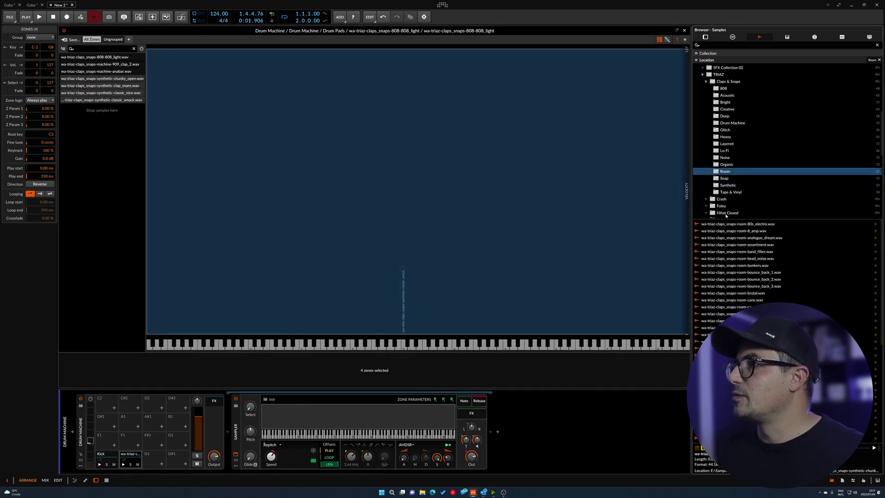
left_click(724, 179)
left_click_drag(849, 282, 92, 170)
Step: Add seven samples from the Claps & Snaps Noise folder, epic through grain_click_2, to the clap multisample
left_click(725, 157)
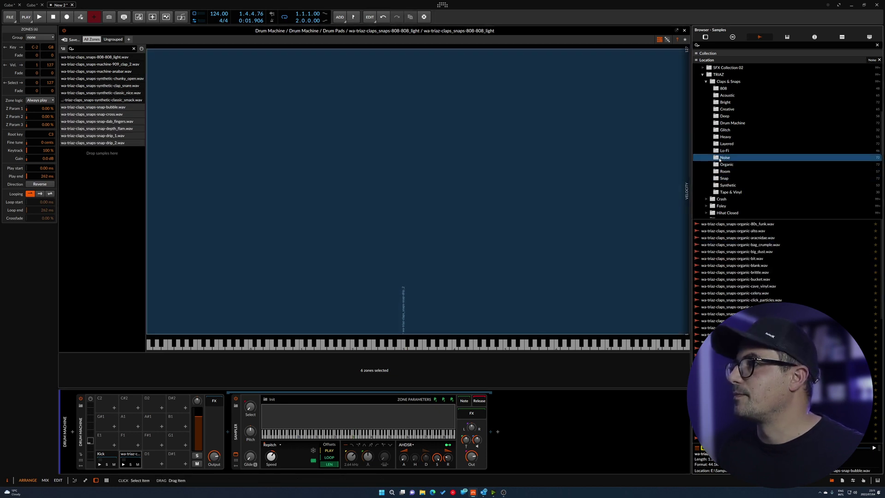
left_click(733, 307, "shift")
left_click(731, 272, "shift")
left_click_drag(731, 266, 104, 170)
left_click(869, 362, "shift")
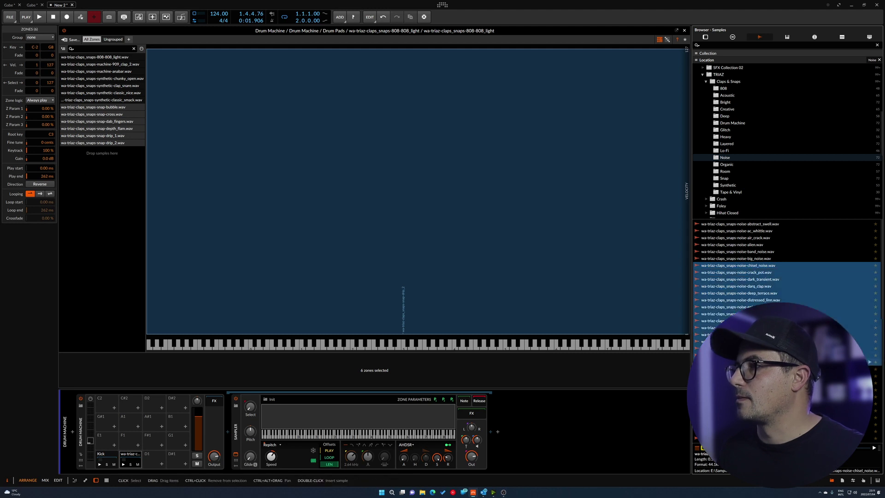
left_click(730, 307)
left_click(731, 349, "shift")
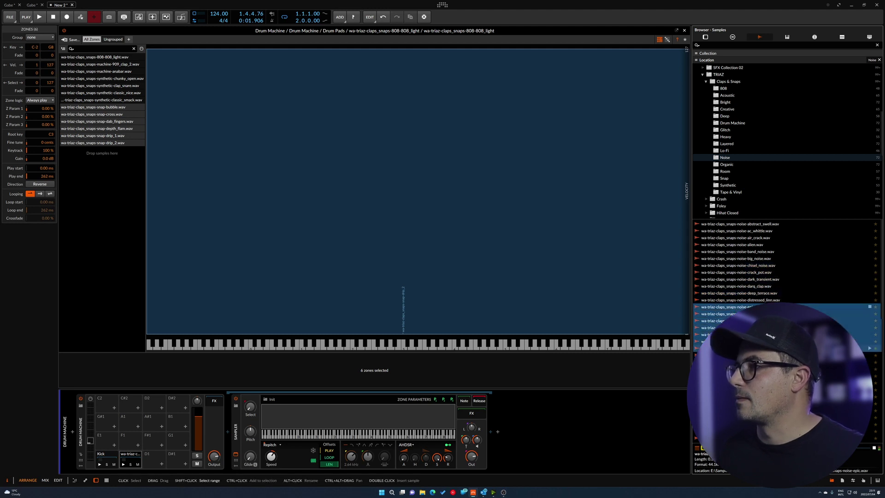
left_click_drag(731, 308, 130, 184)
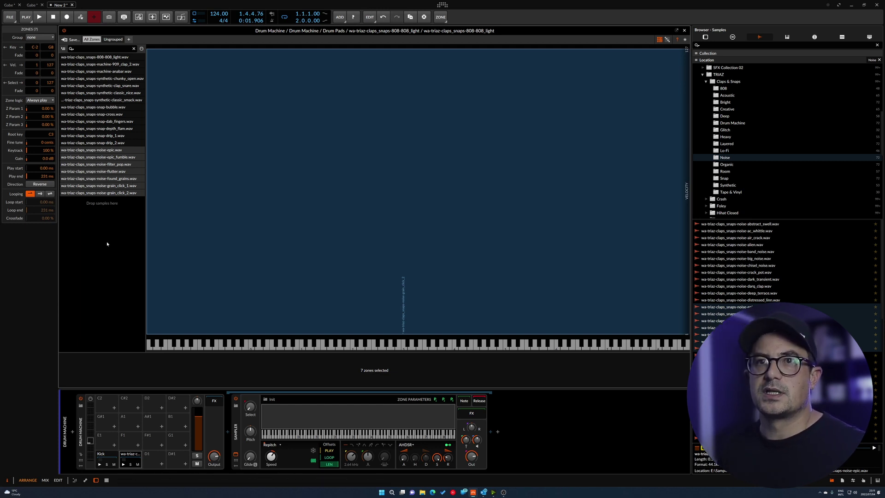
Step: Select all 20 clap zones and distribute their Select ranges equally
left_click(104, 58)
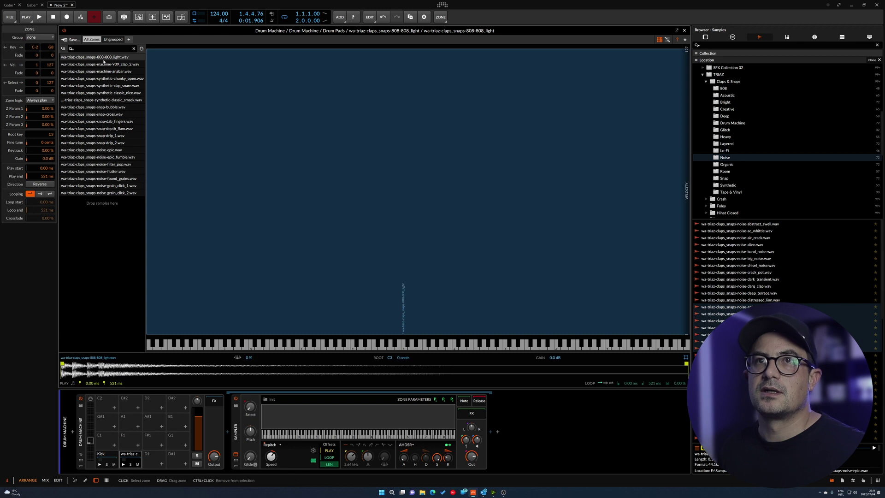
left_click(107, 193, "shift")
right_click(107, 187)
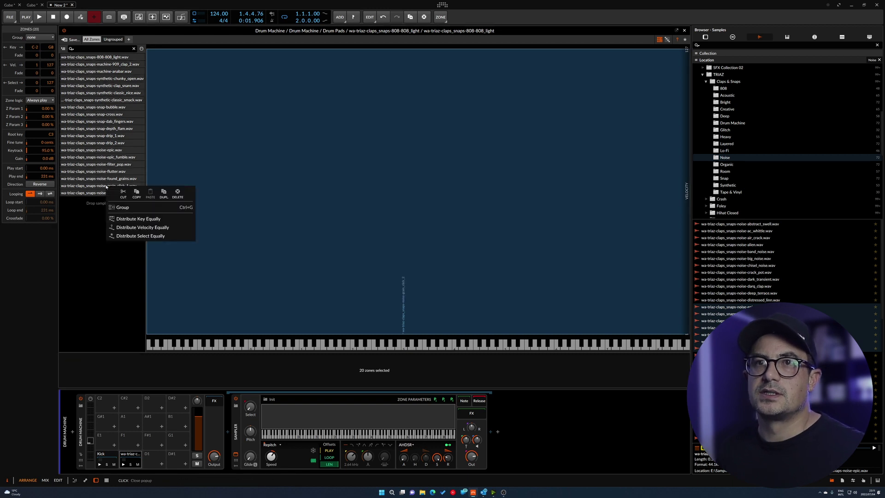
left_click(133, 239)
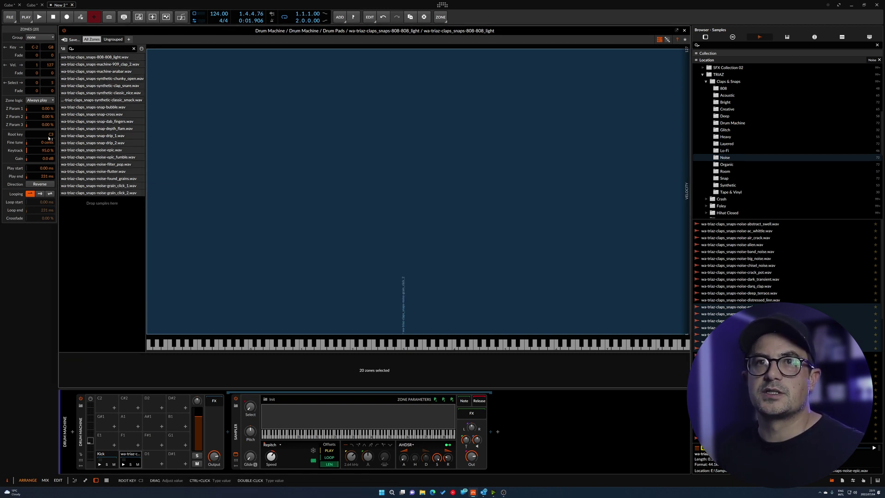
Step: Set the root key of all selected clap zones to C#1 and close the multisample editor
type("c#1")
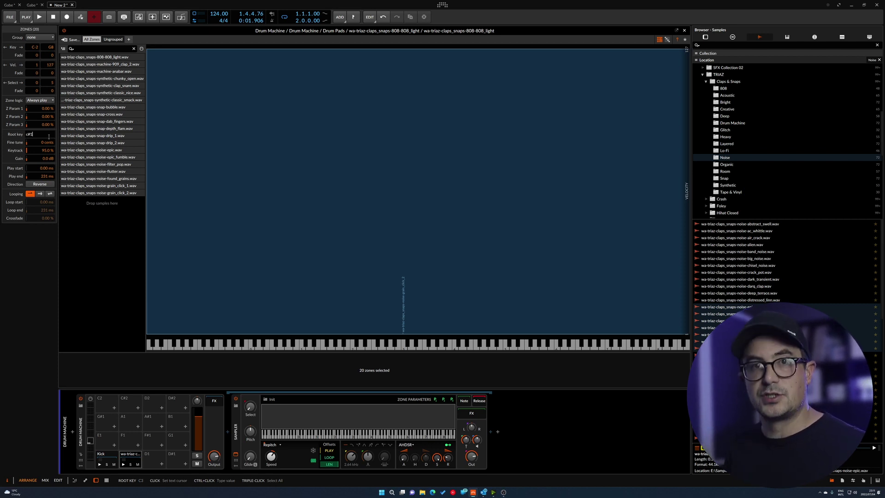
key("Return")
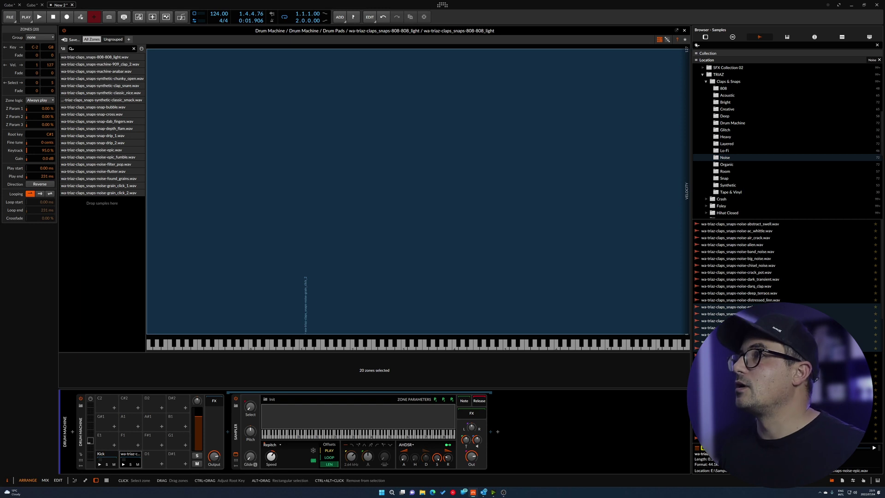
left_click(684, 30)
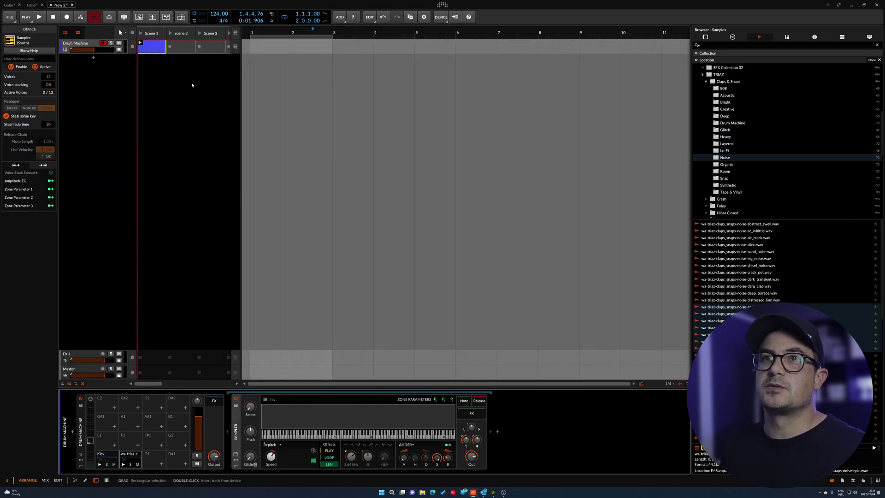
Step: Play the Scene 1 clip with overdub enabled to record clap notes, and turn overdub off again
left_click(152, 47)
left_click(151, 19)
key("space")
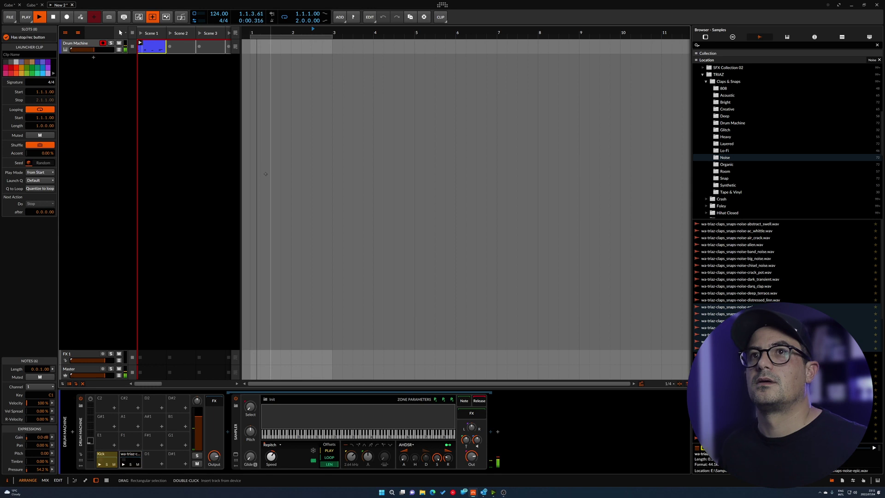
left_click(152, 18)
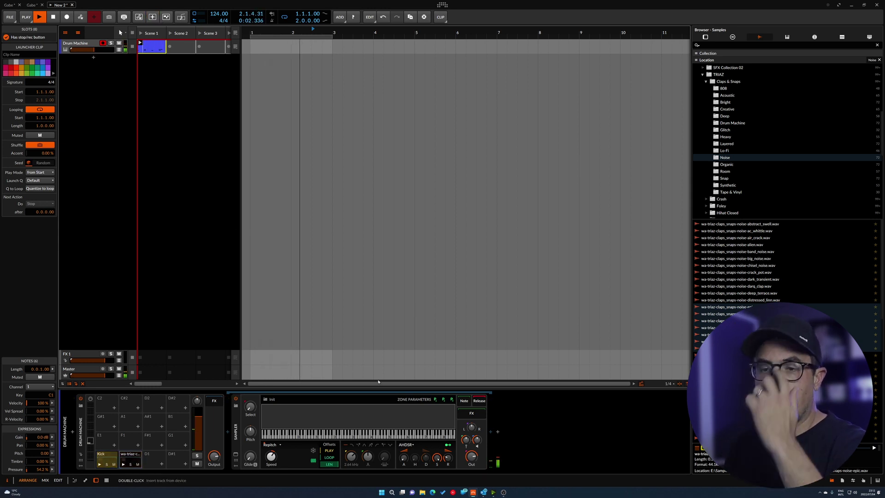
Step: Raise the clap Sampler's Select value during playback to switch between claps, and stop playback
left_click(262, 409)
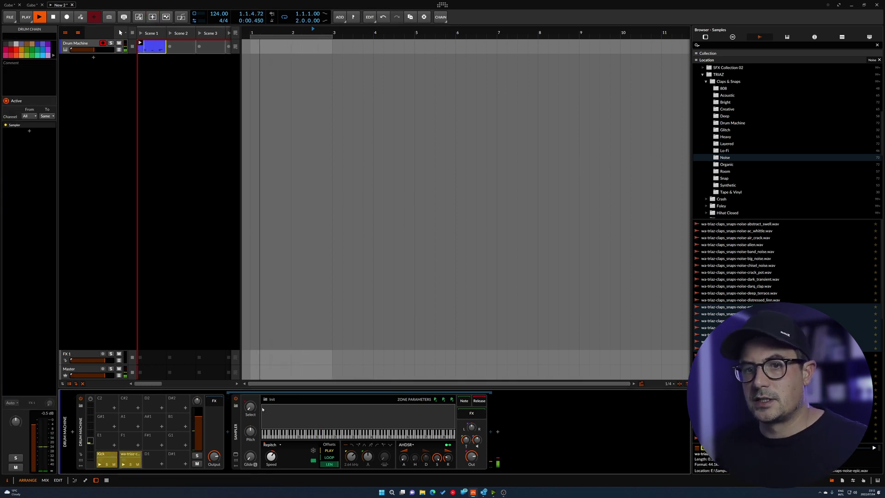
left_click(263, 409)
left_click_drag(250, 406, 250, 332)
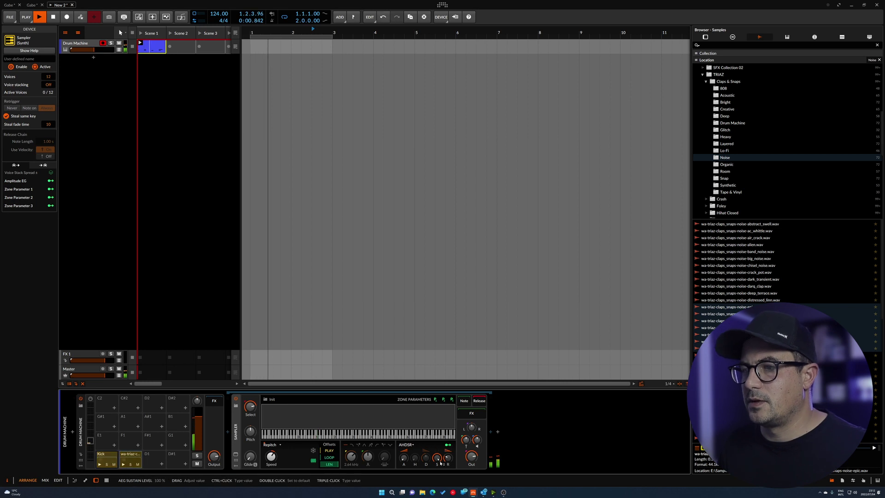
key("space")
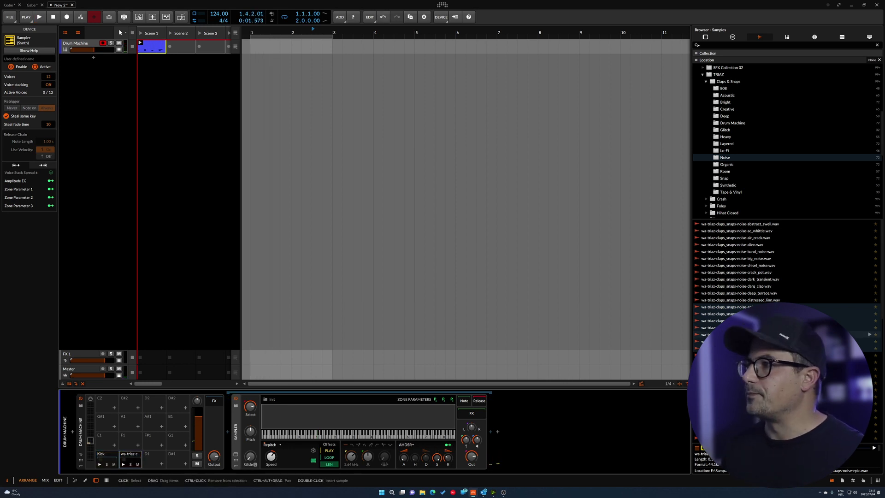
left_click(80, 433)
right_click(80, 433)
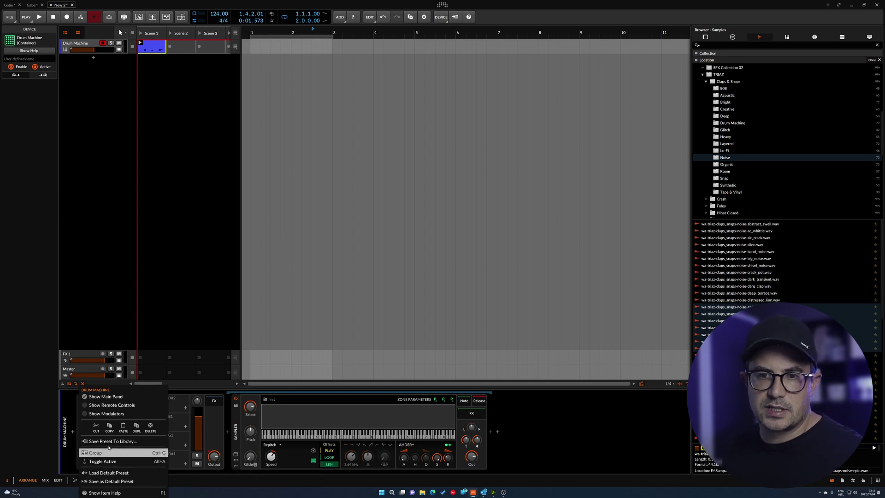
left_click(114, 309)
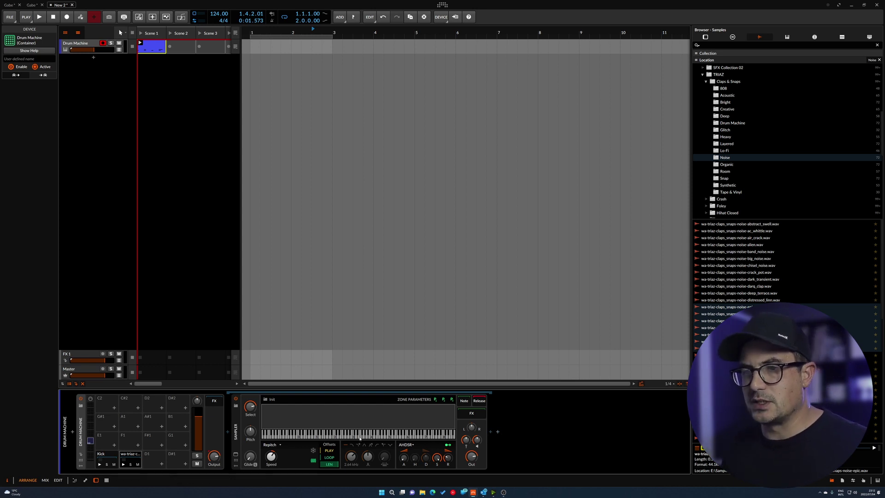
Step: Search the devices for Inflator and insert Oxford Inflator Native after the Kick pad's Sampler
left_click(236, 431)
left_click(105, 455)
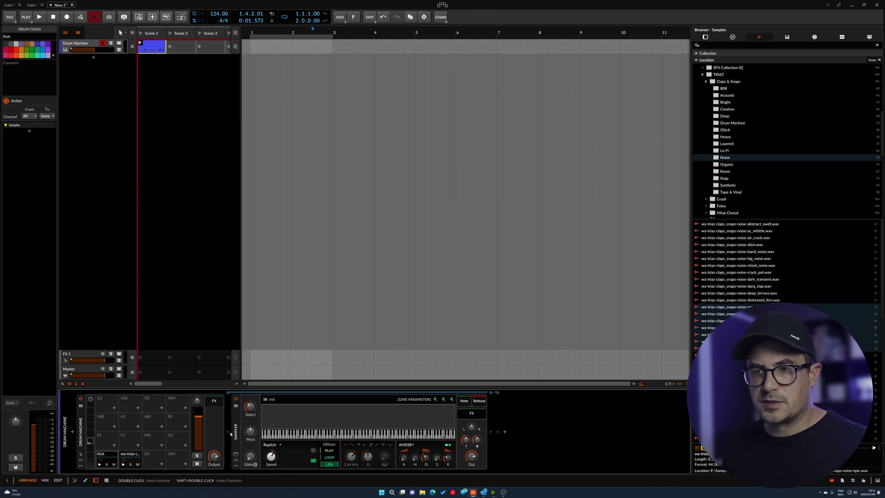
left_click(491, 433)
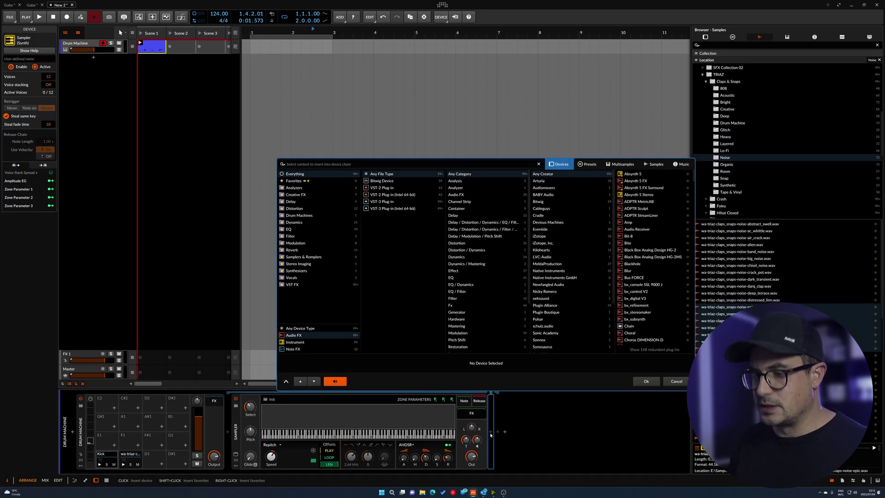
type("inflatopr")
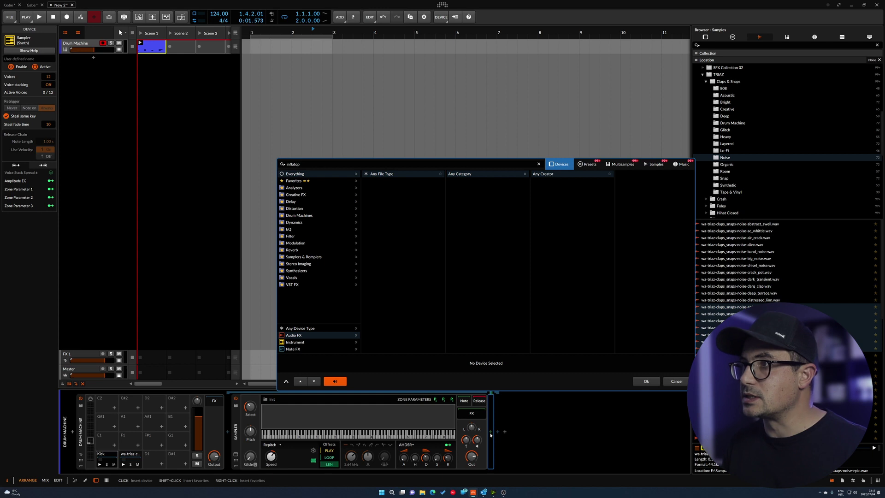
key("BackSpace")
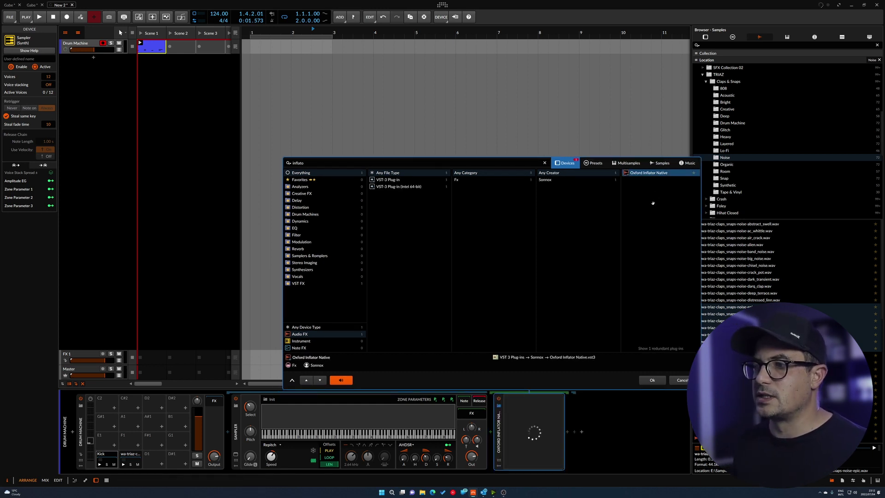
Step: Confirm inserting Oxford Inflator Native on the Kick pad and set its Effect to 37.7% and Curve to 8.5 during playback
left_click(652, 380)
key("space")
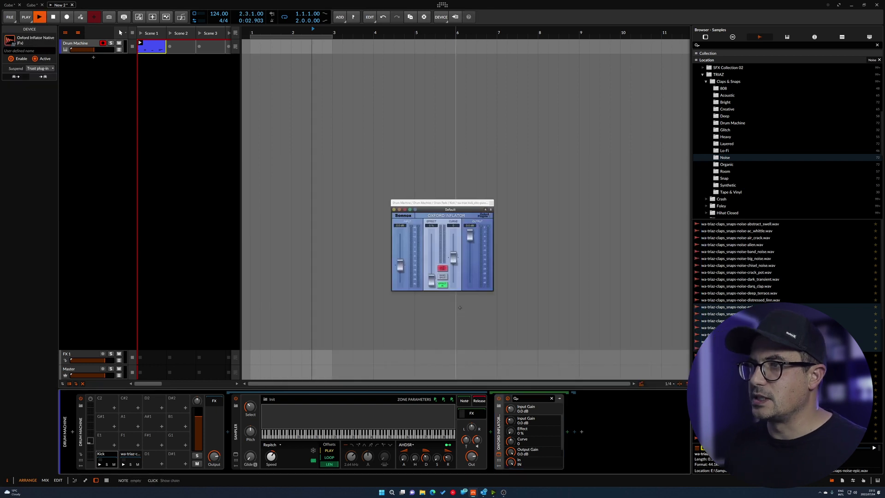
mouse_move(433, 281)
left_mouse_down()
mouse_move(433, 260)
mouse_move(457, 250)
mouse_move(433, 264)
left_mouse_up()
key("space")
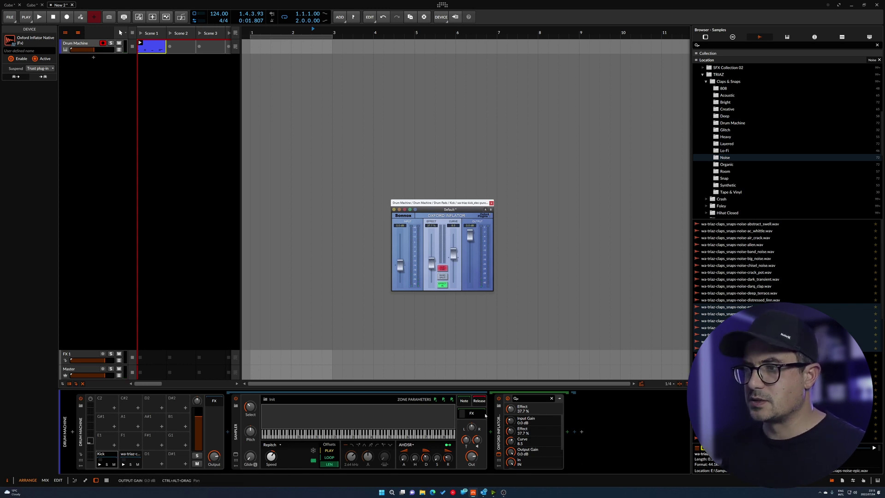
Step: Show the remote controls of the Kick's Sampler and the Drum Machine, and open the Drum Machine's Remote Controls Editor without the Inflator window
left_click(236, 461)
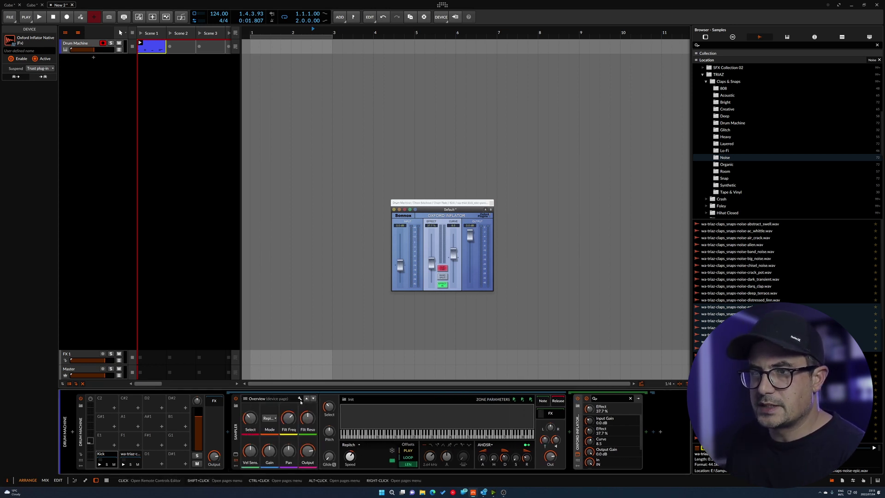
left_click(81, 466)
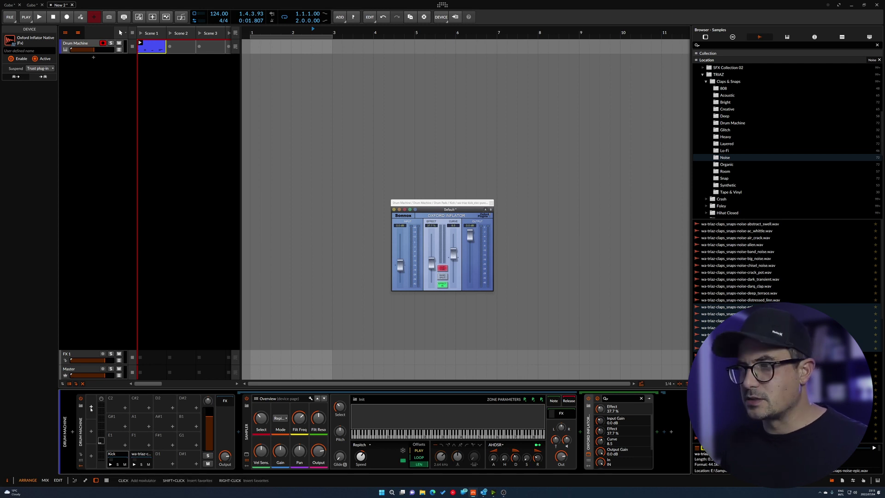
left_click(81, 460)
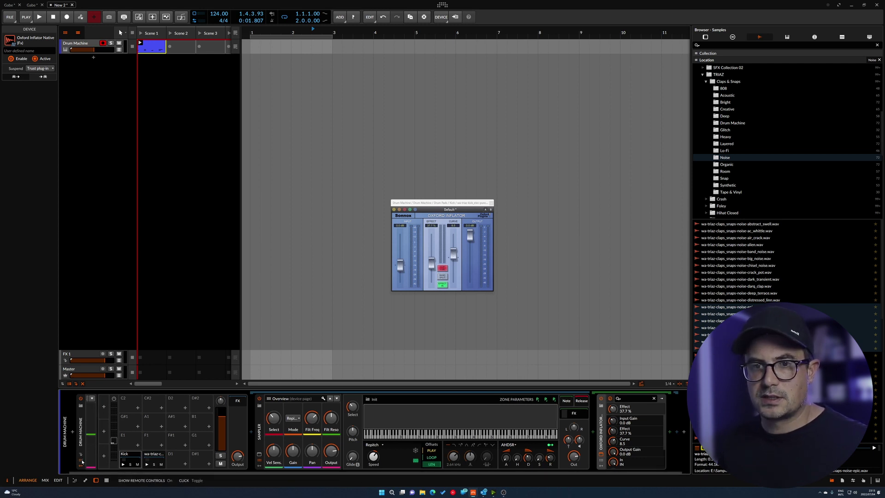
left_click(145, 399)
left_click(491, 203)
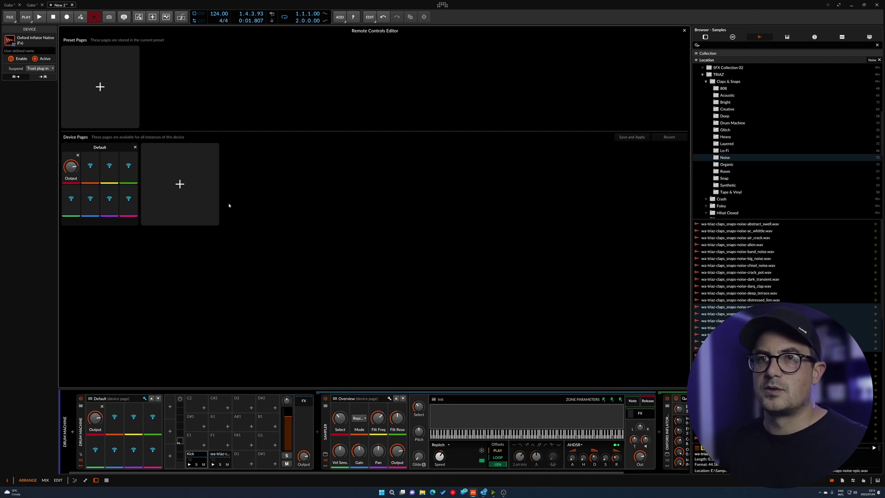
Step: Add a Perform preset page, map the Kick Sampler's Select to its first slot and rename that control Kick Sel
left_click(100, 86)
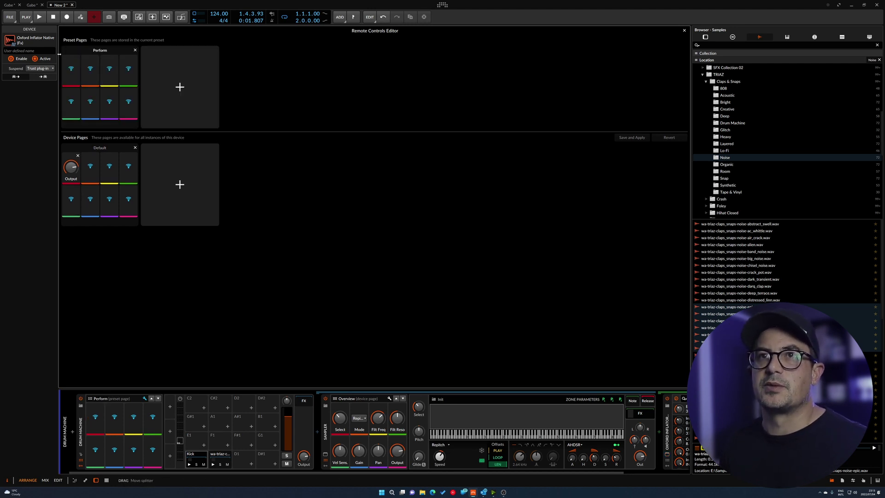
left_click(72, 69)
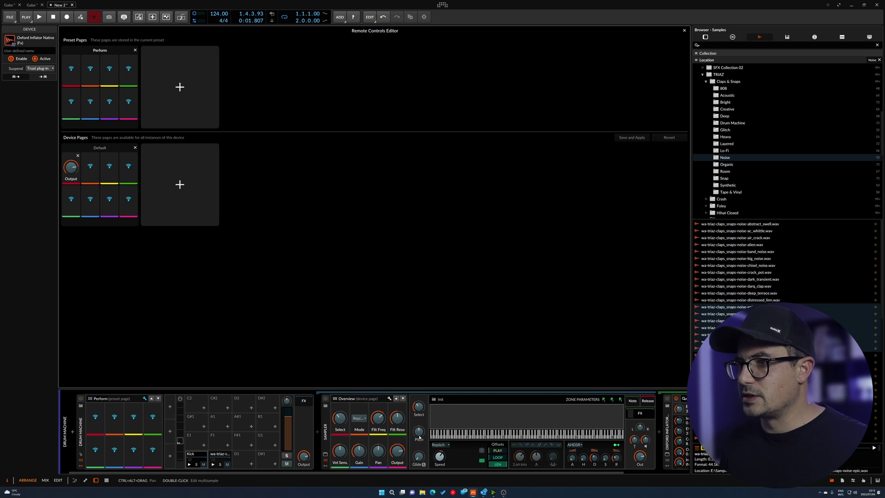
left_click(340, 418)
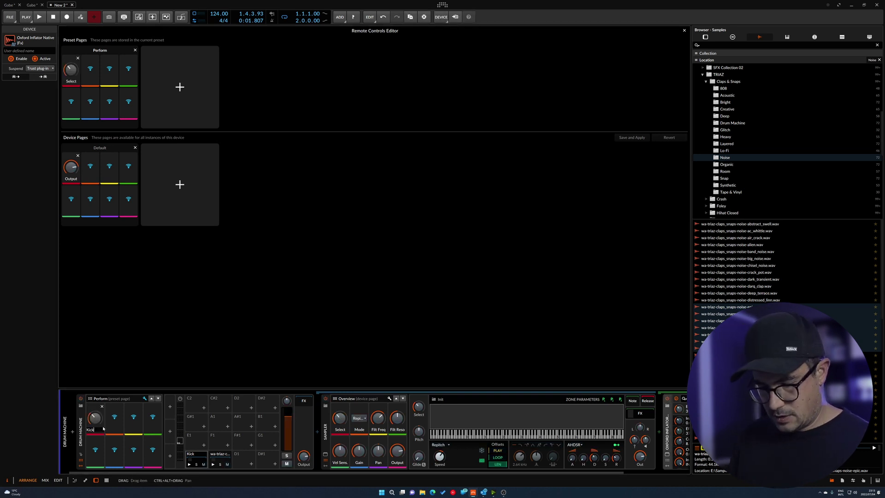
left_click(103, 428)
type("Kick Sel.")
key("Return")
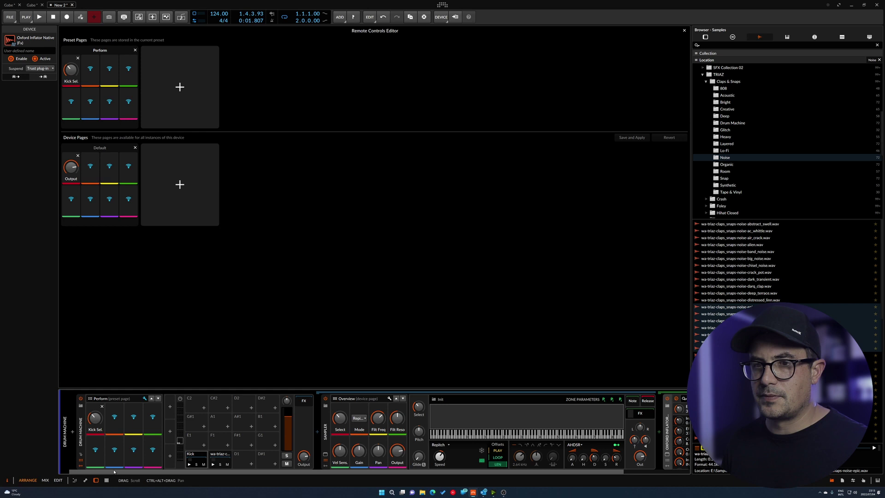
Step: Map the Kick's Oxford Inflator Effect parameter to the second slot of the Perform page
left_click_drag(114, 473, 179, 472)
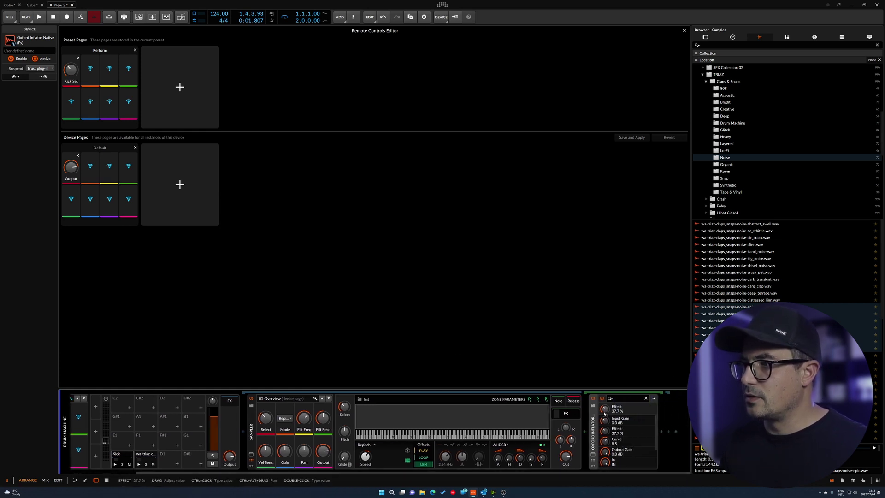
left_click(94, 169)
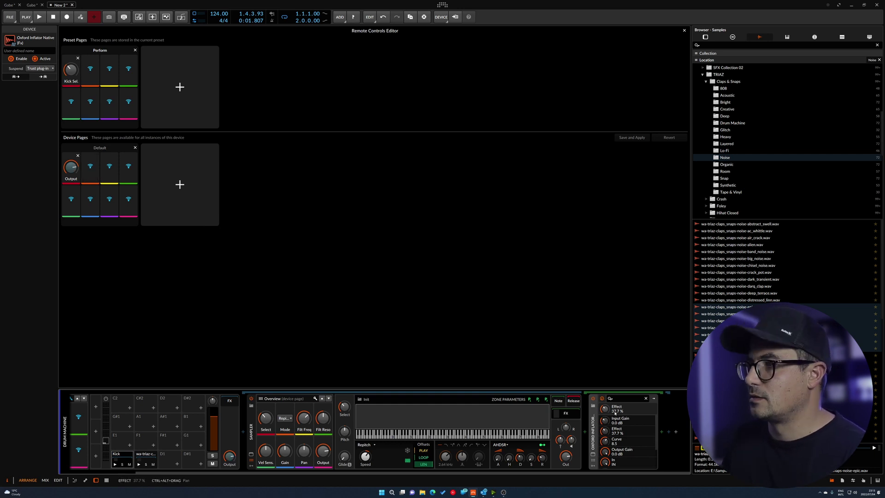
left_click_drag(605, 431, 604, 405)
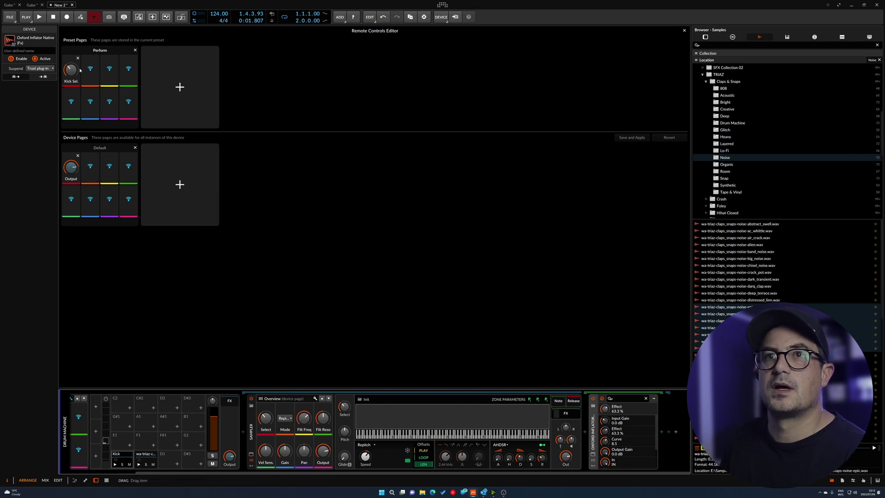
left_click(91, 71)
left_click_drag(604, 409, 605, 429)
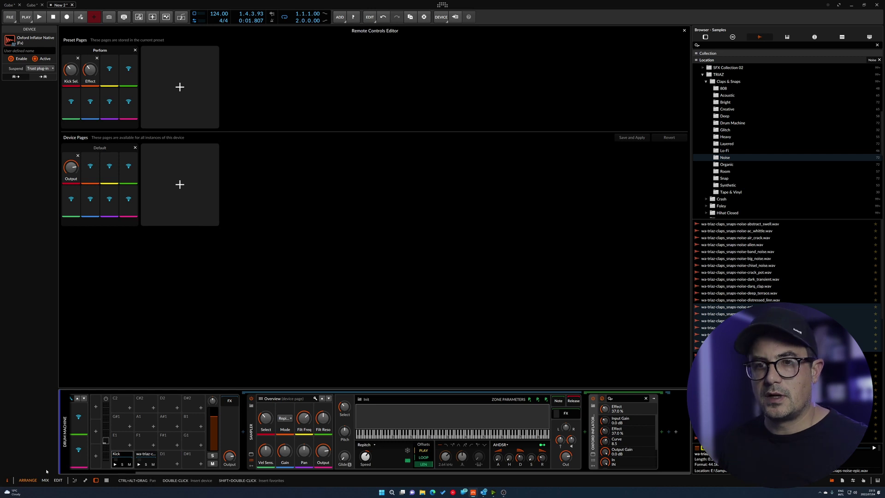
left_click_drag(185, 471, 15, 468)
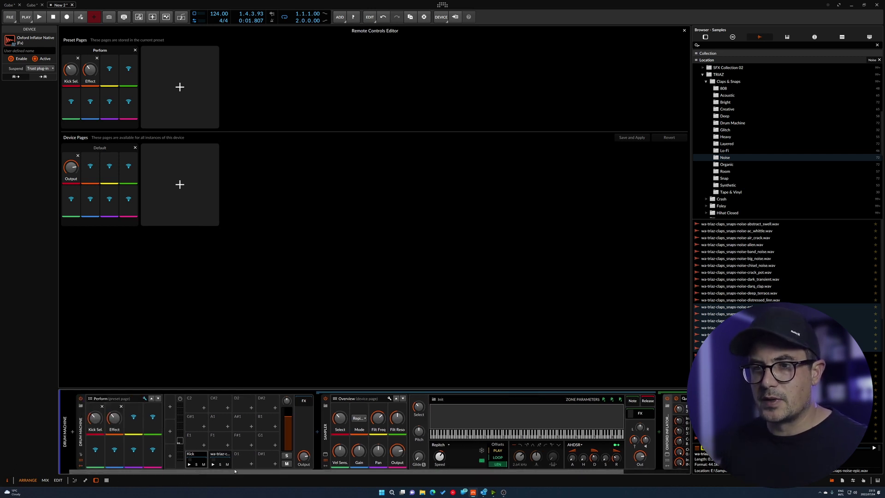
Step: Raise the Perform page's Effect control to maximum with the Sampler collapsed, and close the Remote Controls Editor
left_click(325, 435)
double_click(326, 435)
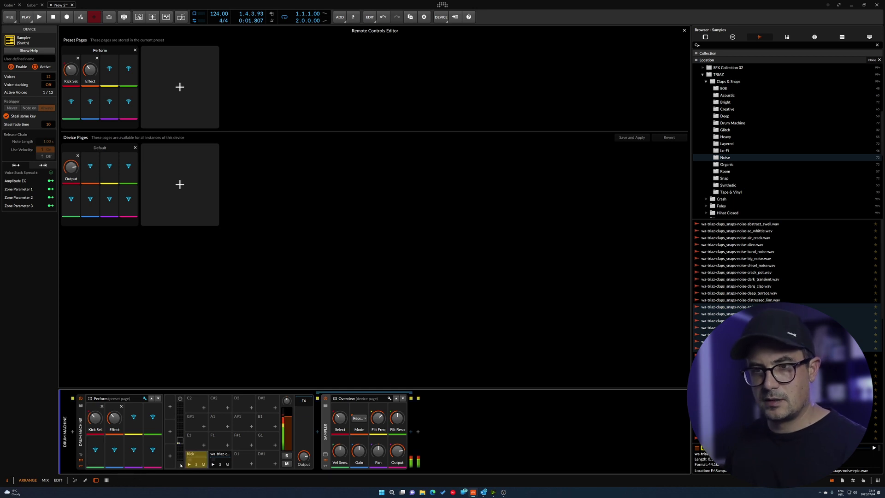
left_click_drag(115, 418, 115, 389)
mouse_move(96, 418)
left_mouse_down()
mouse_move(95, 408)
mouse_move(95, 419)
left_mouse_up()
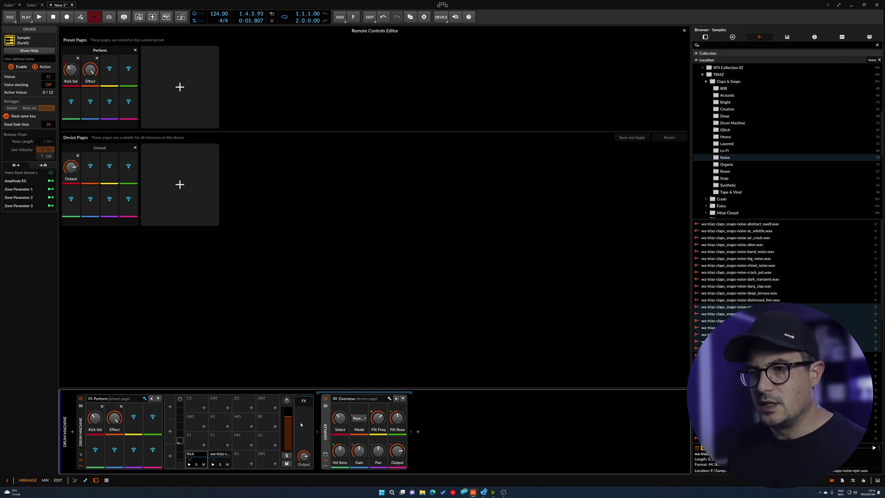
double_click(345, 419)
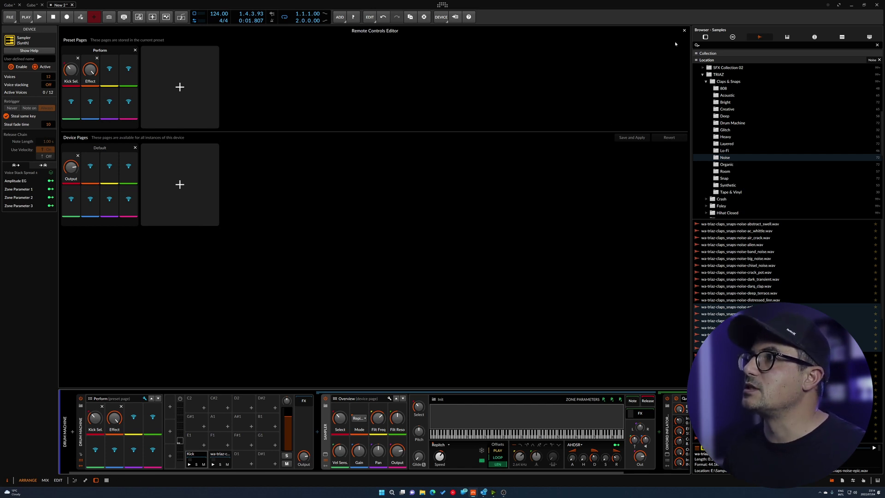
left_click(684, 30)
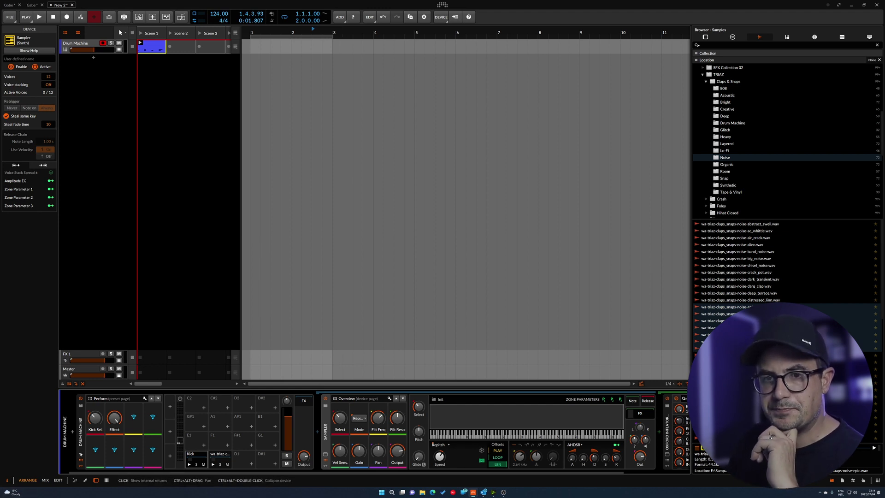
Step: Add a Convolution reverb as an internal return of the Drum Machine
left_click(81, 454)
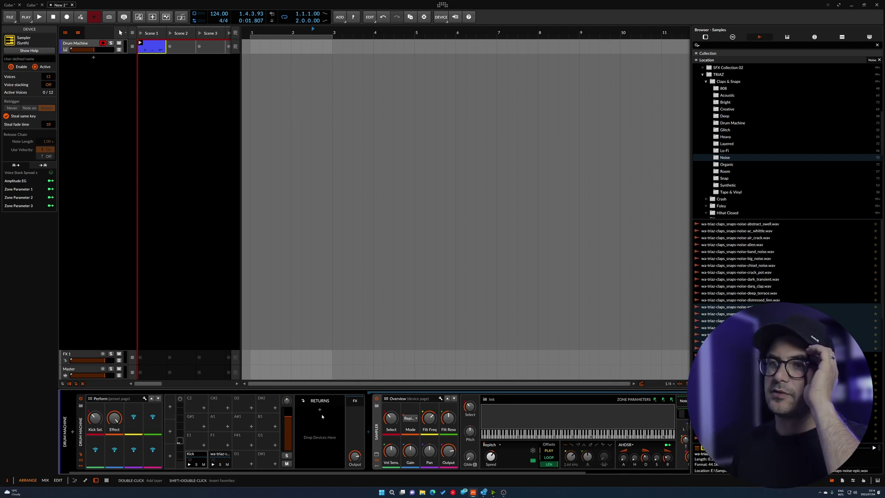
left_click(370, 435)
type("co")
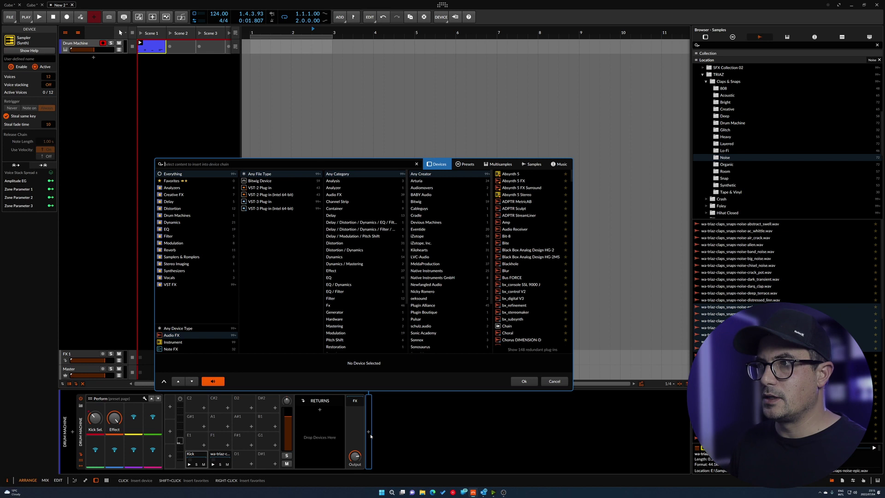
type("nvu")
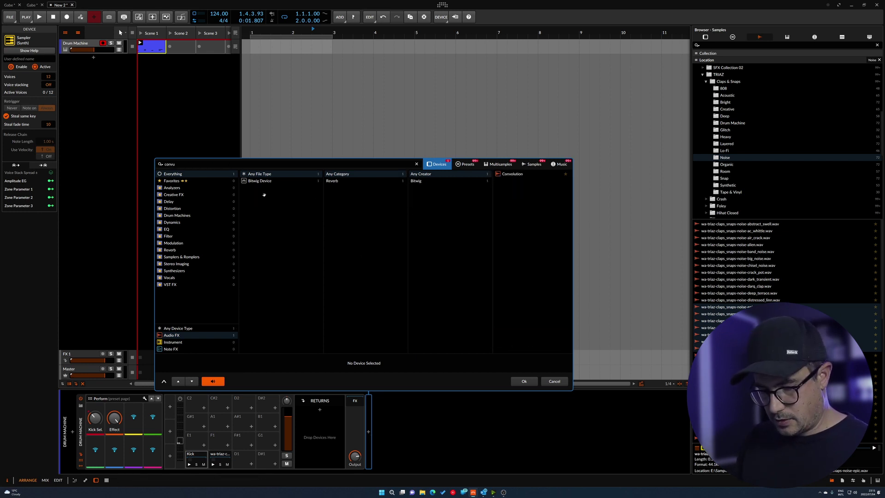
key("BackSpace")
key("BackSpace")
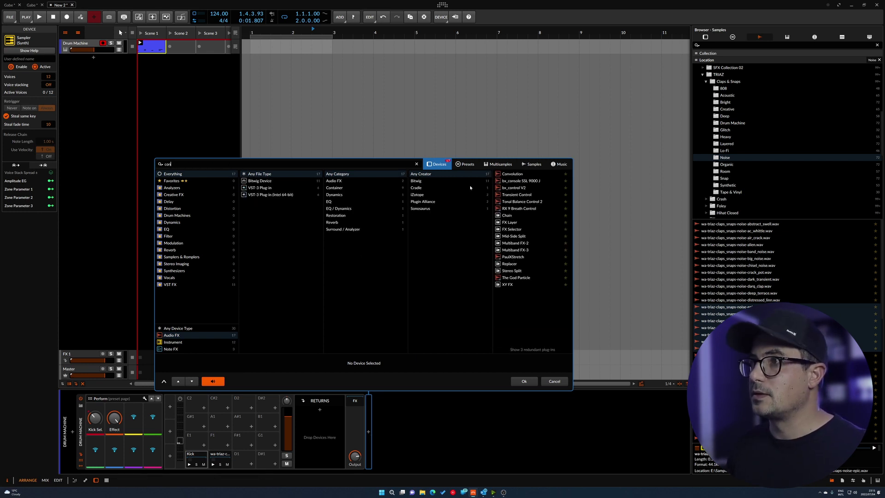
key("Down")
key("Return")
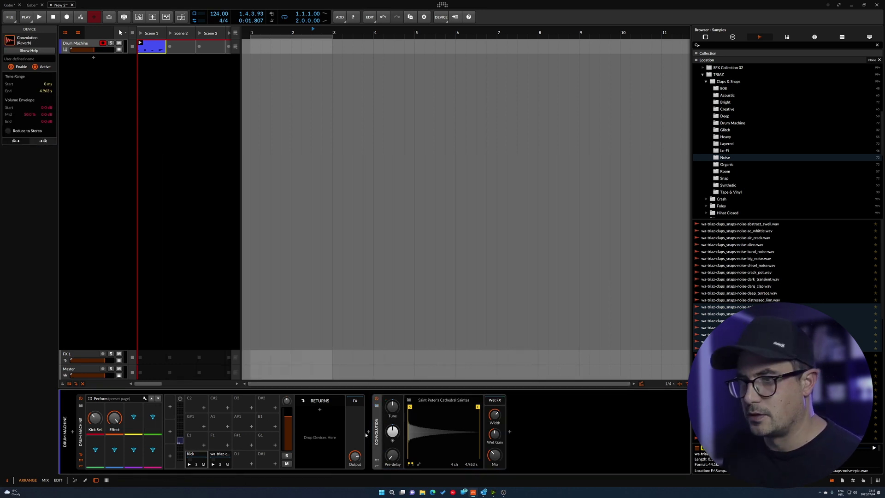
left_click_drag(322, 412, 320, 412)
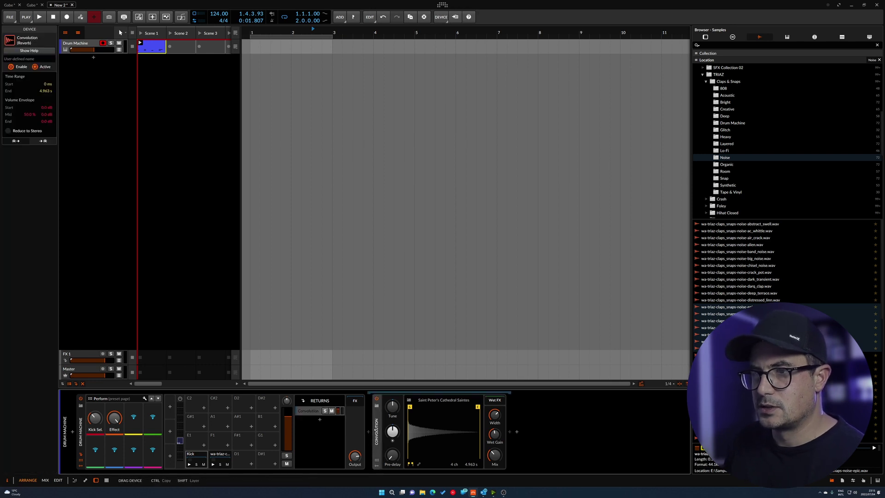
left_click(304, 411)
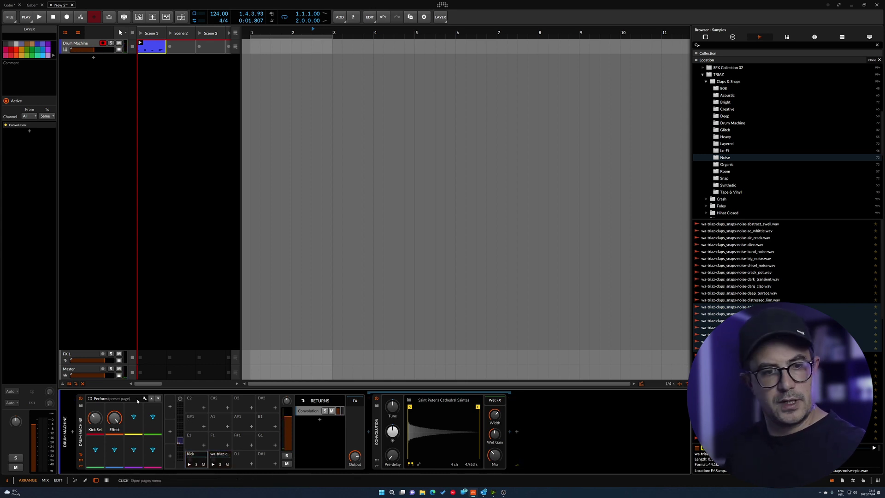
Step: Expand the Drum Machine's channels in the mixer and raise the Convolution sends of the Kick and clap pads
key("m")
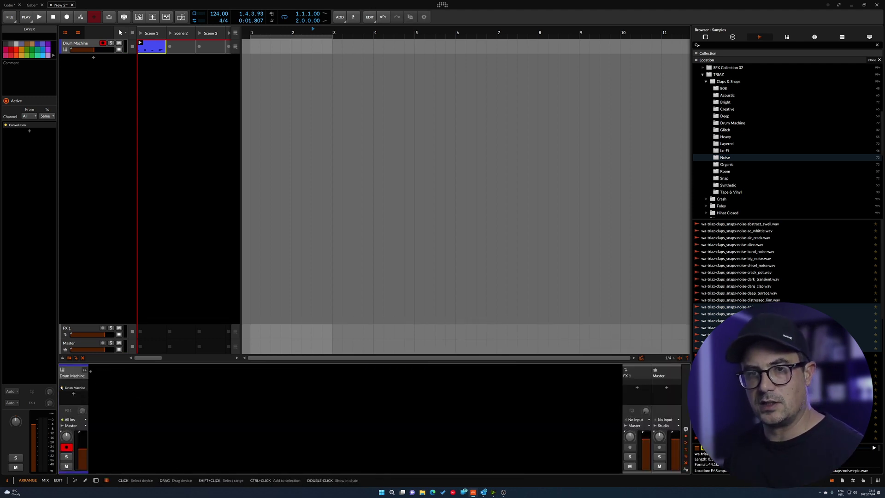
left_click(85, 370)
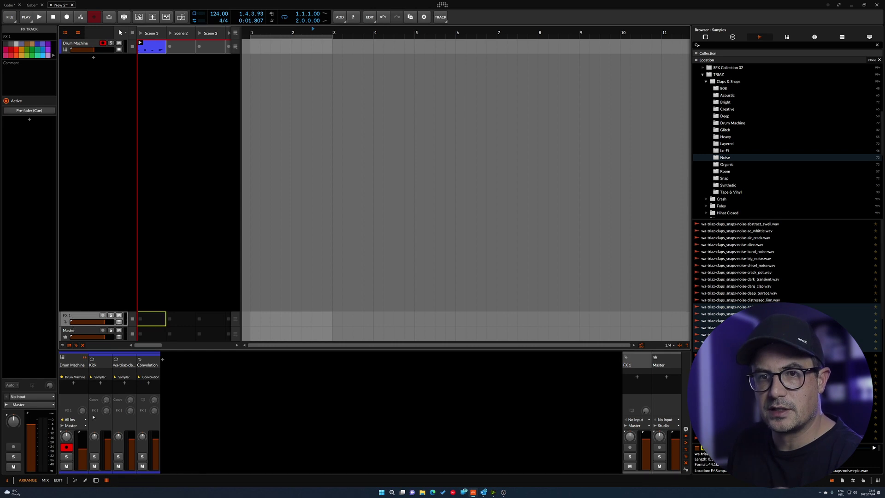
left_click(170, 426)
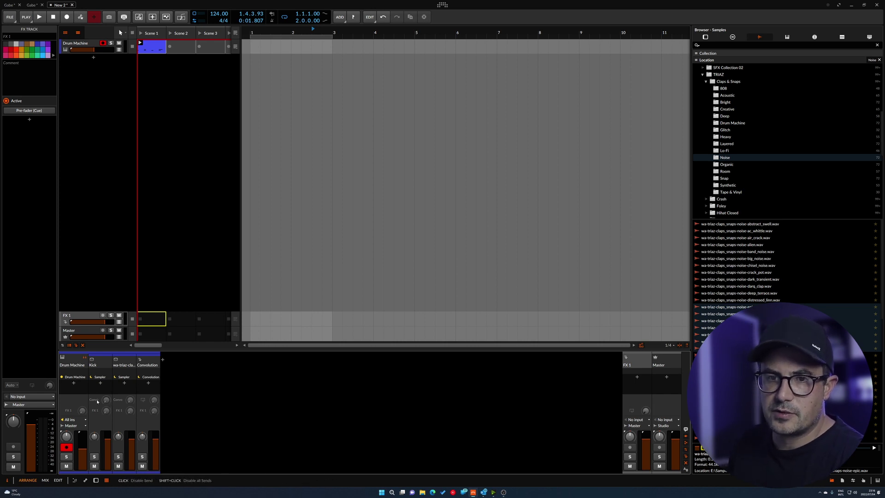
left_click(106, 401)
left_click_drag(107, 401, 107, 402)
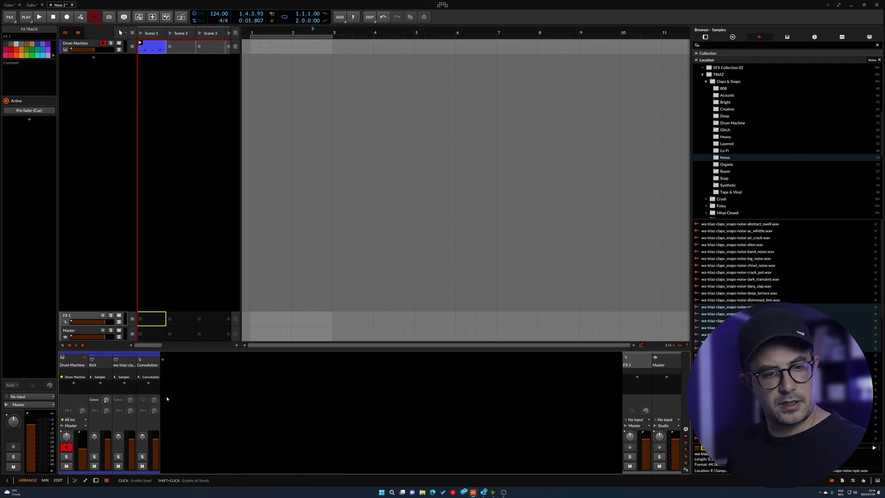
left_click(67, 389)
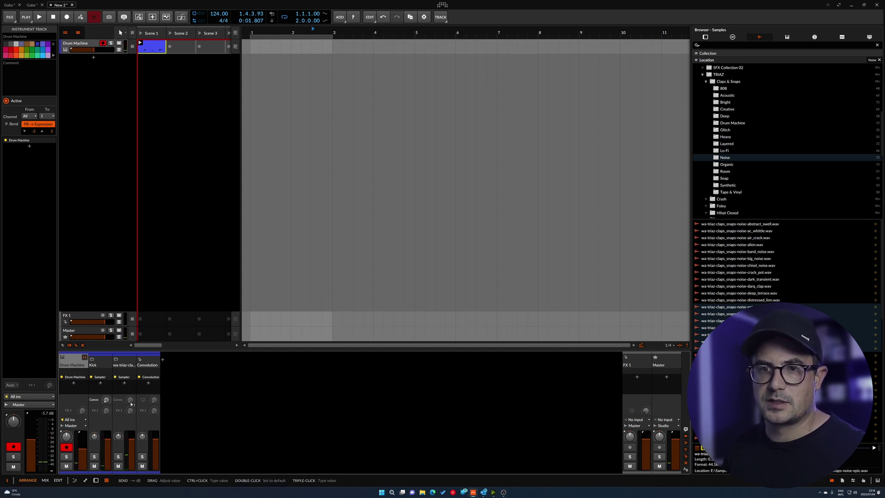
left_click_drag(130, 404, 130, 406)
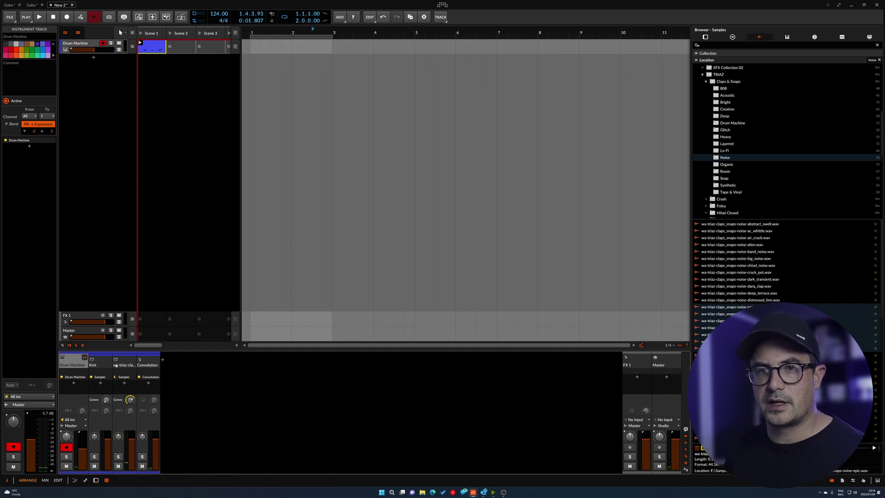
Step: Shape the Convolution return's volume envelope to fall to silence, with its midpoint lowered to about -28.2 dB
key("d")
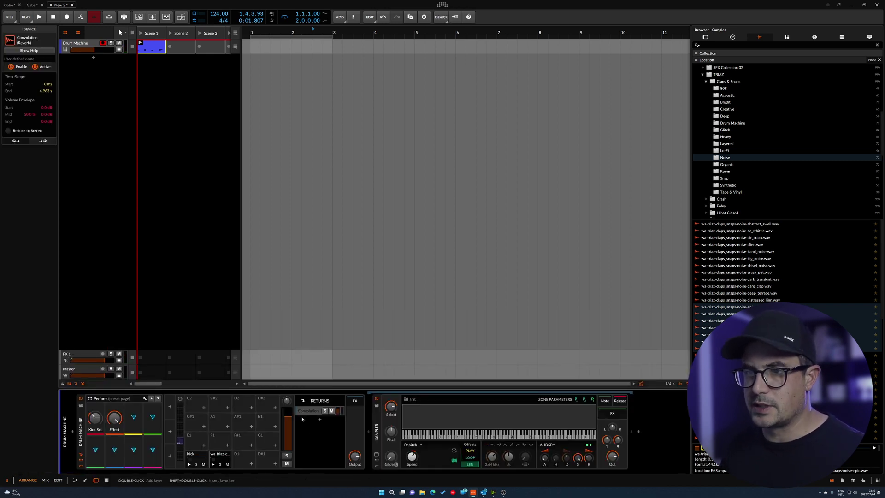
left_click(308, 411)
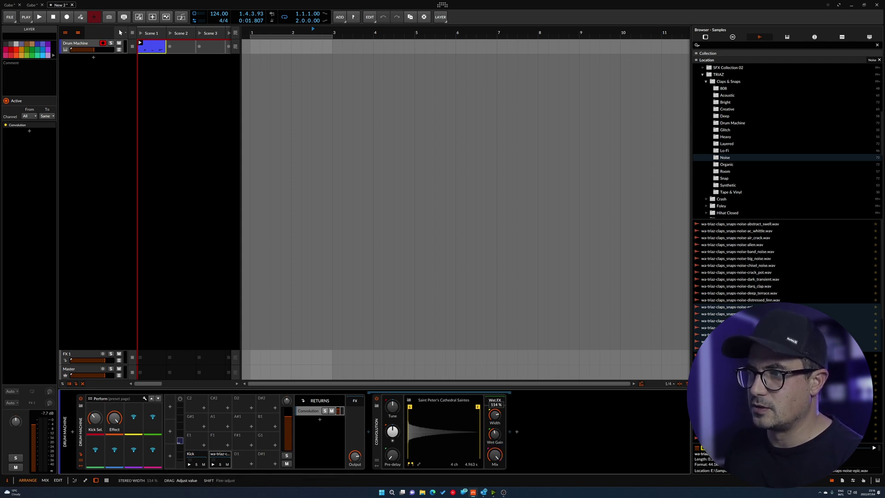
left_click(419, 464)
left_click(482, 453)
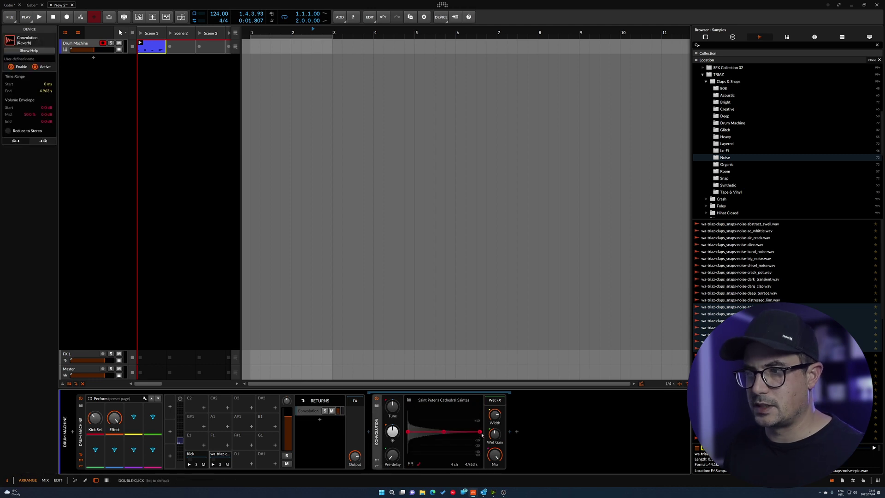
left_click_drag(482, 435, 452, 467)
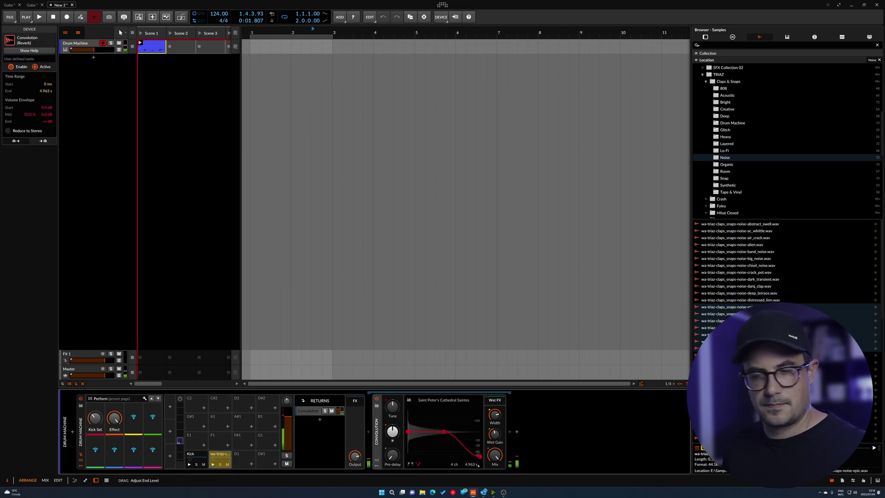
left_click_drag(443, 432, 441, 457)
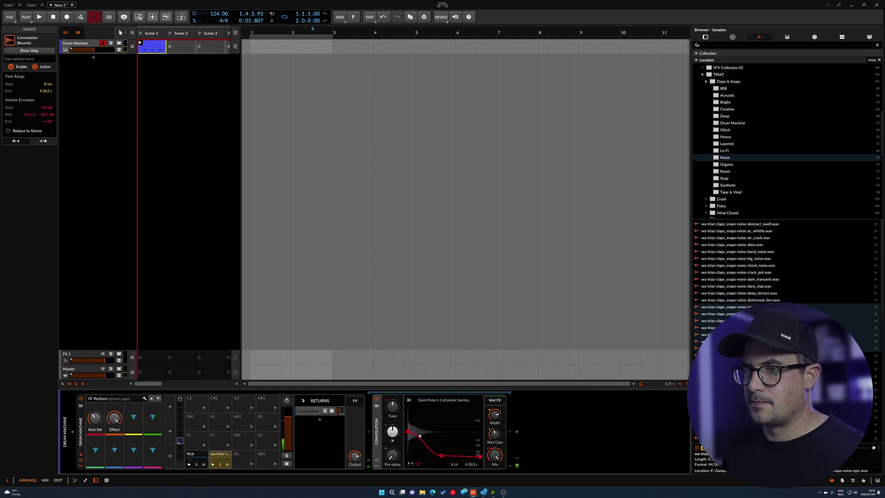
Step: Try the Yoonseul Art Installation impulse from Real Rooms and raise the envelope's midpoint to about -0.3 dB
left_click(443, 399)
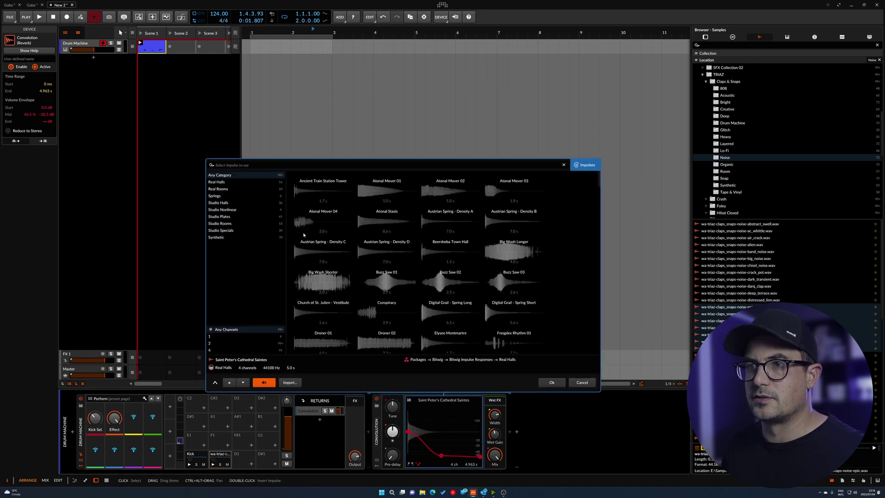
left_click(218, 188)
left_click(386, 249)
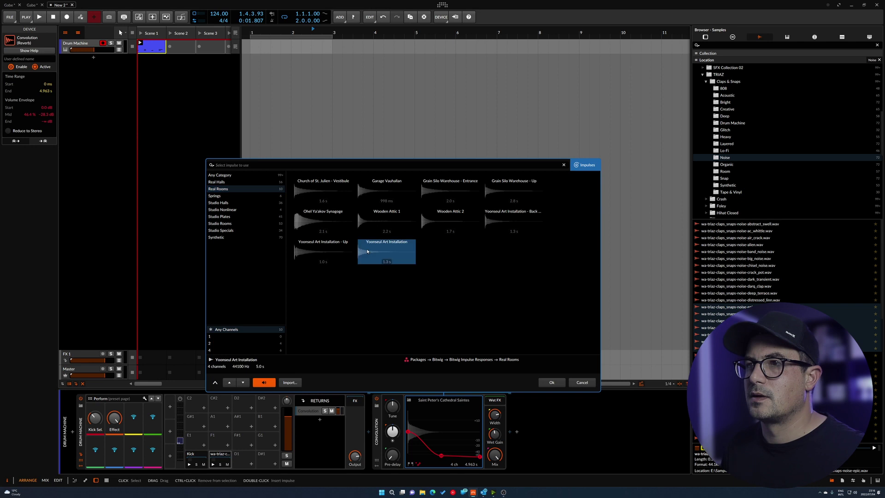
double_click(387, 248)
left_click_drag(441, 456, 438, 432)
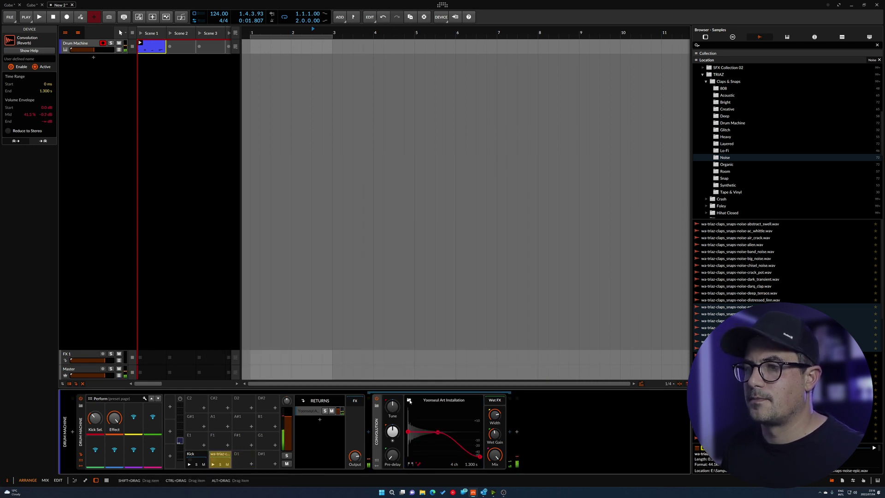
Step: Load the MA7 - Nonlinear A impulse from Studio Nonlinear into the Convolution and slightly lower the envelope's midpoint
left_click(443, 400)
left_click(222, 182)
left_click(318, 223)
left_click(234, 209)
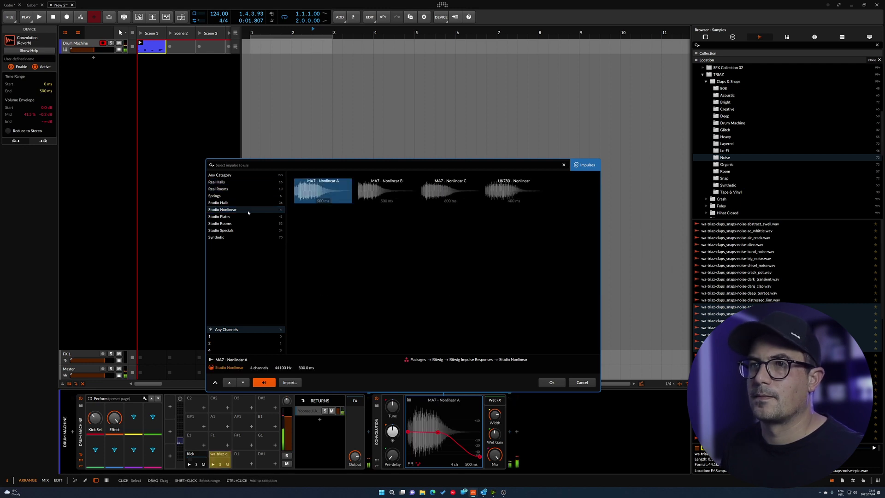
left_click(552, 383)
mouse_move(438, 432)
left_mouse_down()
mouse_move(435, 452)
mouse_move(433, 439)
left_mouse_up()
Step: Compare the clap pad with its reverb send pulled down to minimum and raised back up
left_click(220, 456)
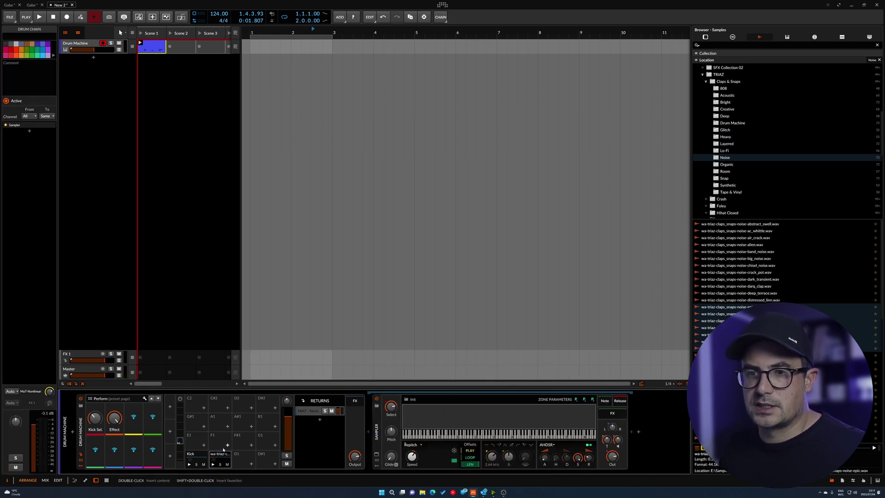
left_click(219, 457)
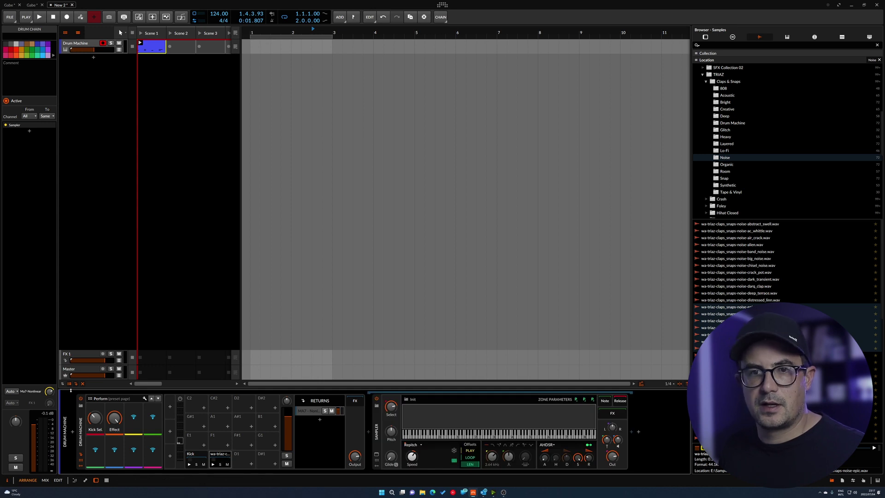
left_click_drag(51, 391, 52, 408)
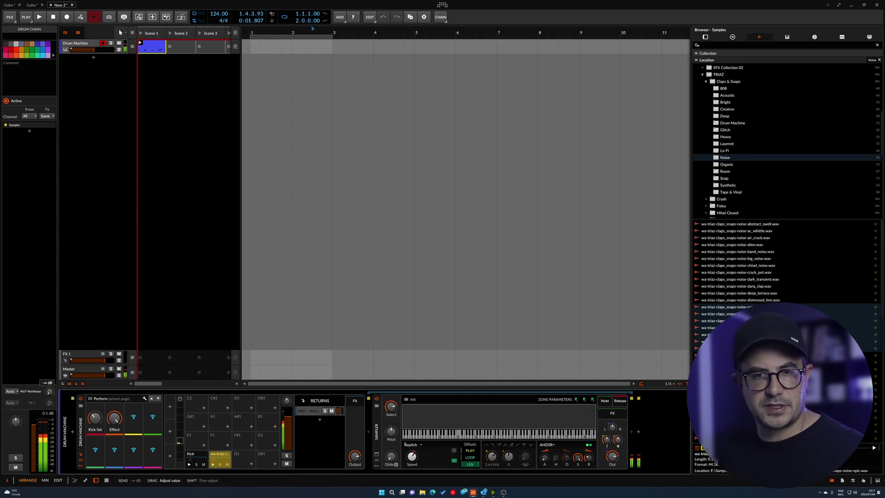
left_click_drag(51, 408, 51, 391)
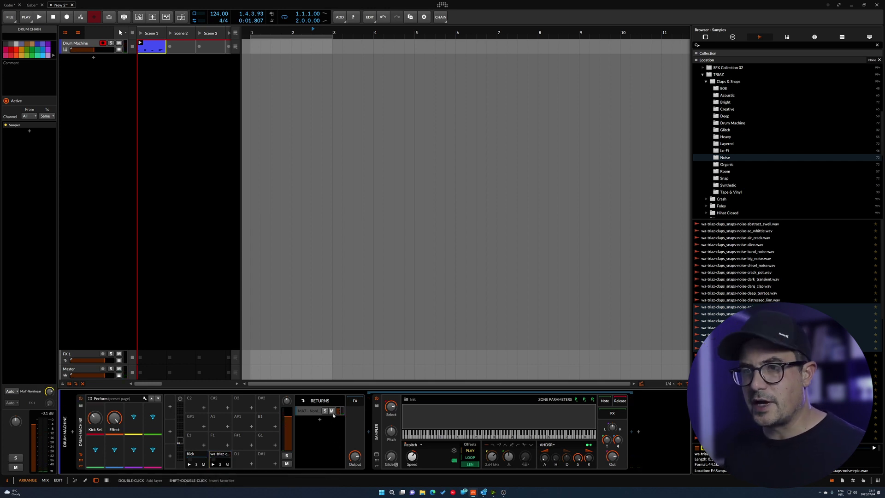
Step: Insert an EQ-2 after the Convolution in the Drum Machine's internal return
left_click(302, 411)
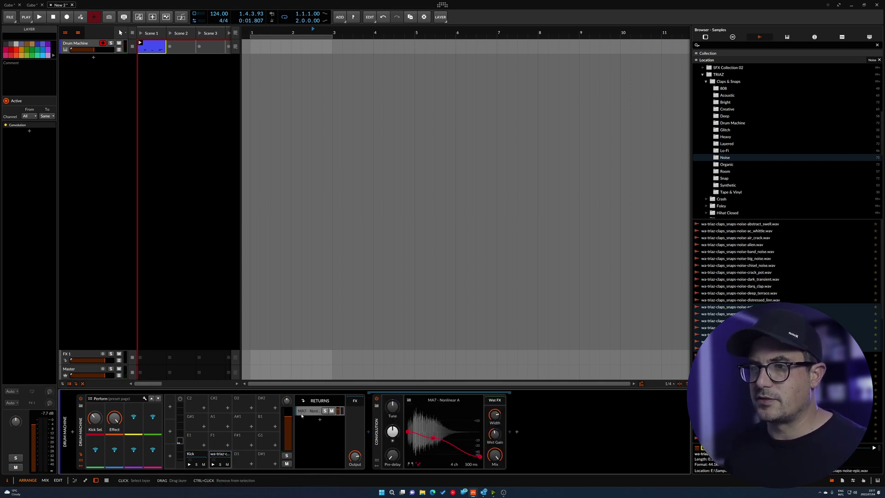
left_click(511, 433)
type("eq")
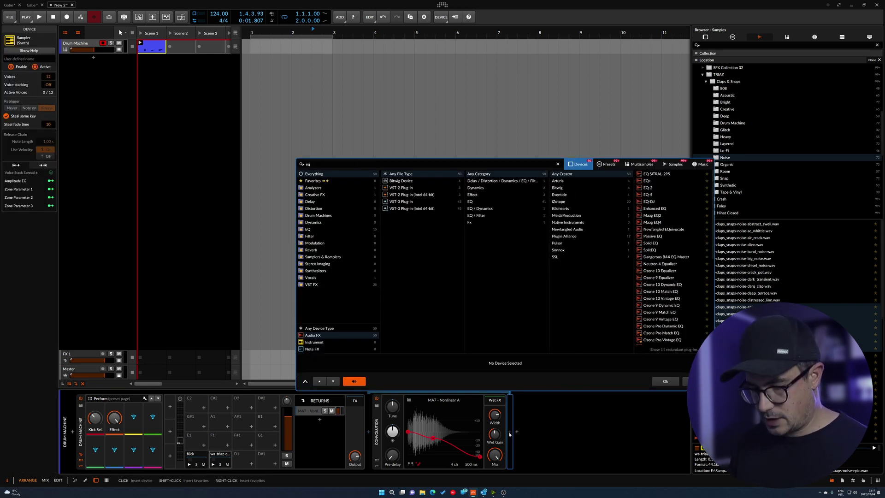
left_click(648, 189)
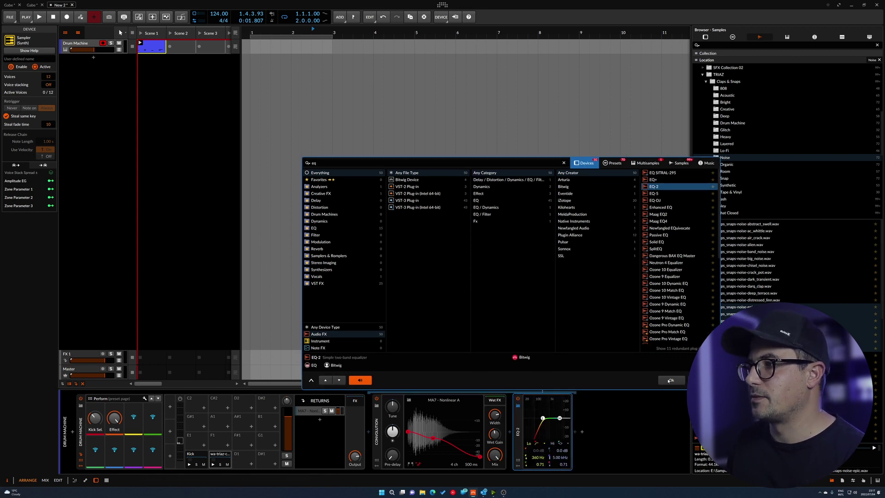
left_click(518, 449)
Step: Insert Bitwig's Distortion between the Convolution and the EQ-2 in the return chain
left_click(510, 432)
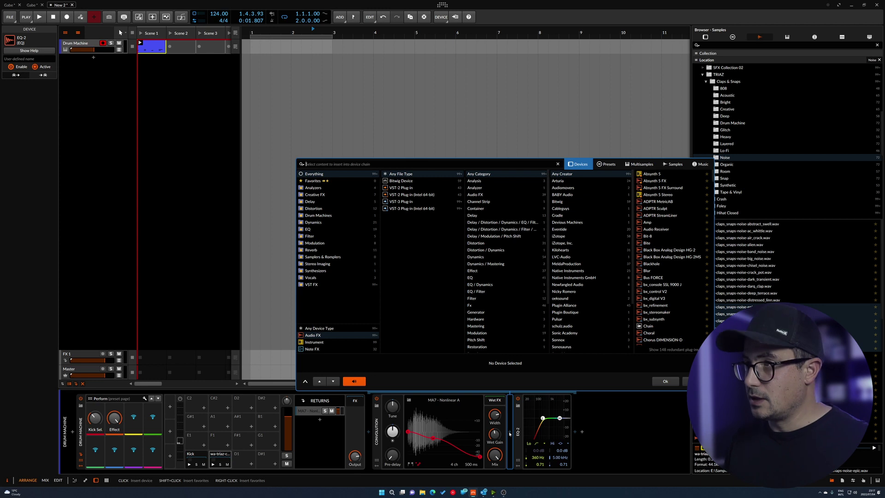
type("distor")
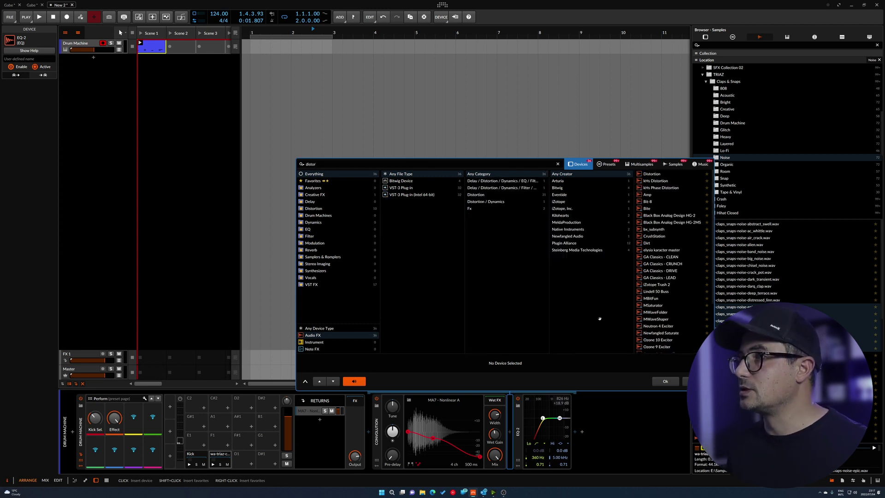
key("Down")
left_click(675, 380)
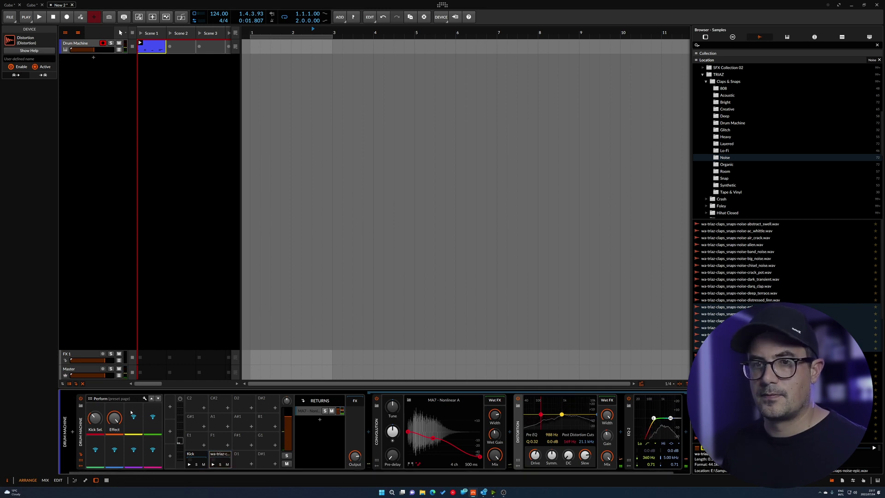
Step: Copy the Scene 1 drum clip to Scene 2 and delete all Kick notes from the copy
key("m")
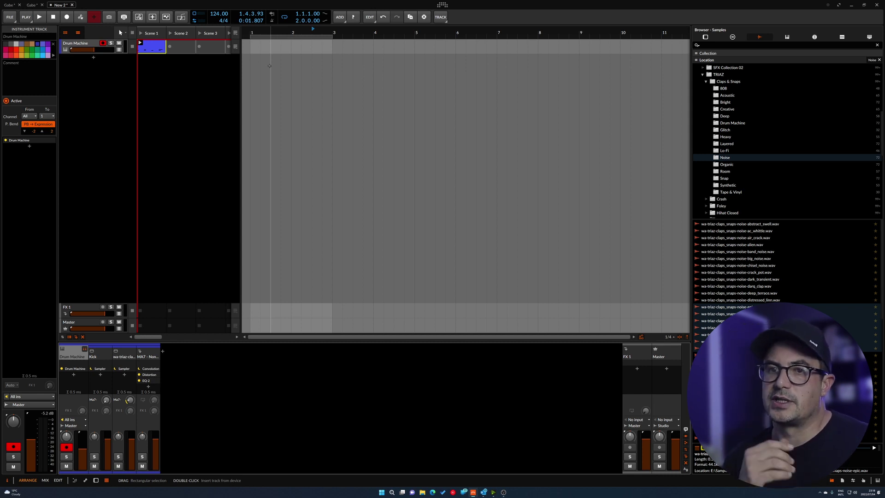
left_click(161, 43)
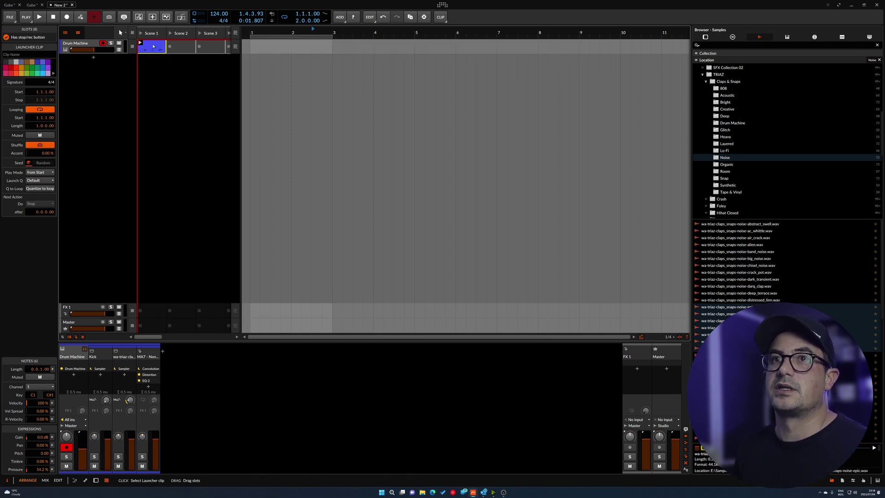
left_click_drag(153, 46, 180, 47)
double_click(180, 46)
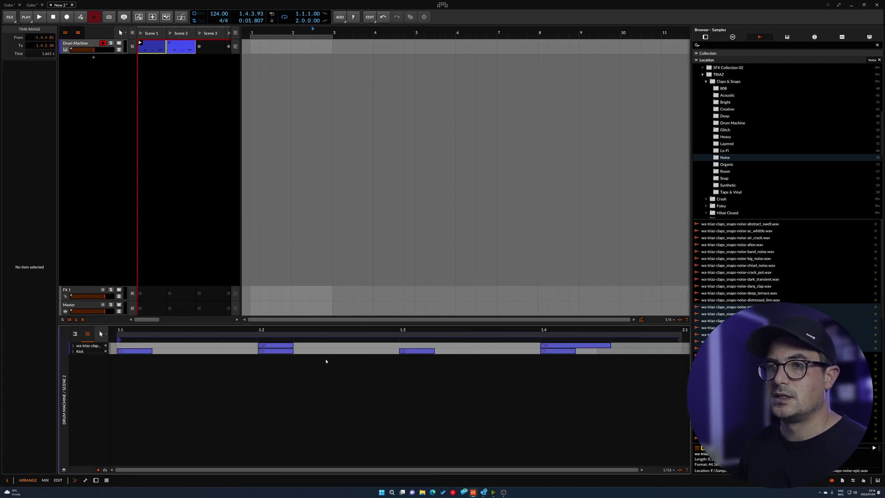
left_click_drag(598, 352, 108, 365)
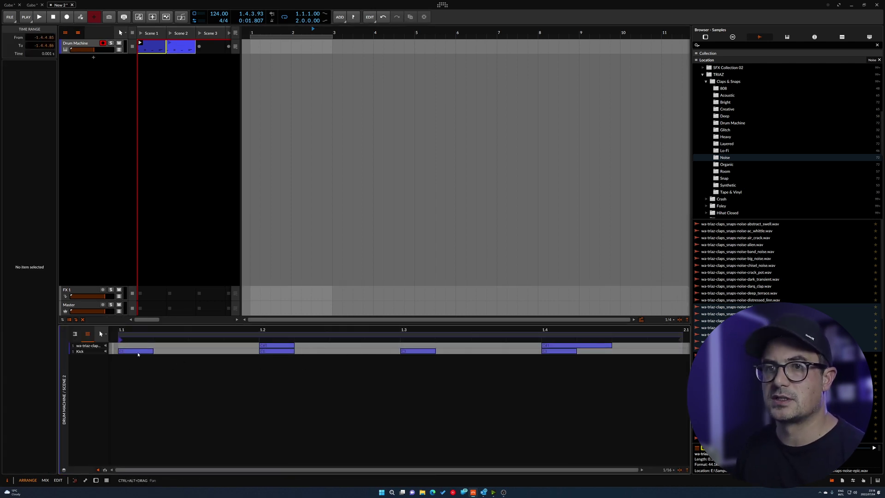
left_click_drag(590, 357, 140, 351)
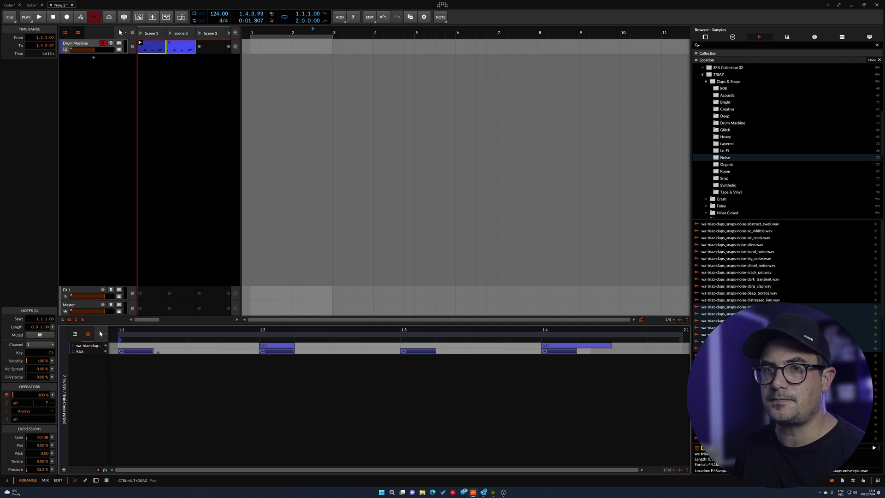
key("Delete")
Step: Bounce the Scene 2 clap clip to audio at bar 1 of the arranger and move it onto a new track below
left_click(175, 49)
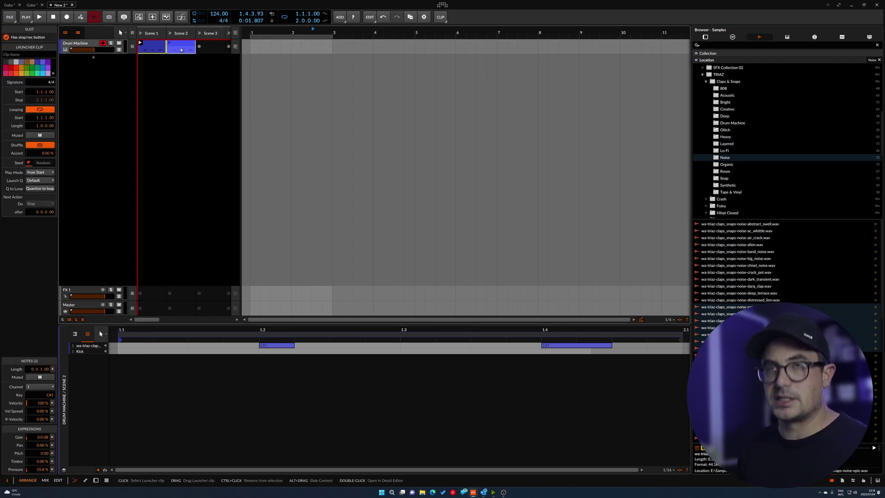
left_click(171, 55)
left_click_drag(171, 50, 251, 53)
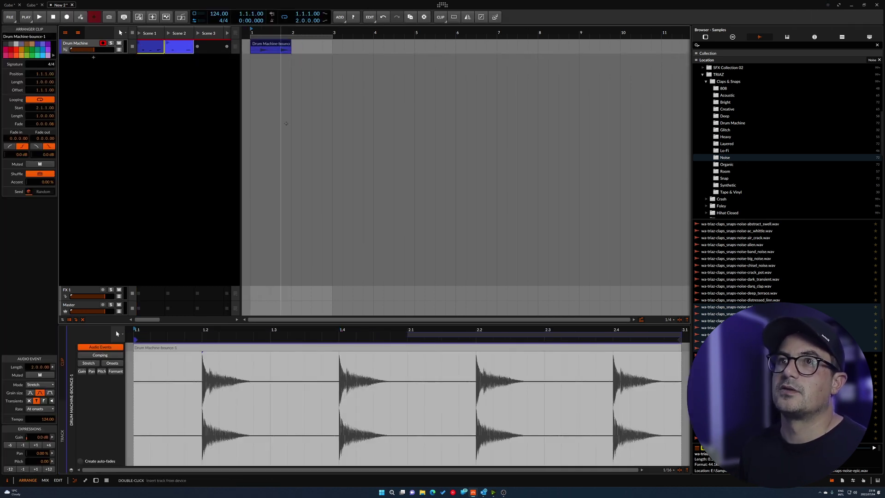
key("space")
left_click_drag(263, 46, 265, 61)
Step: Delete the clap notes from the Scene 1 clip and bounce it to audio at bar 1 of the Drum Machine track
left_click(147, 51)
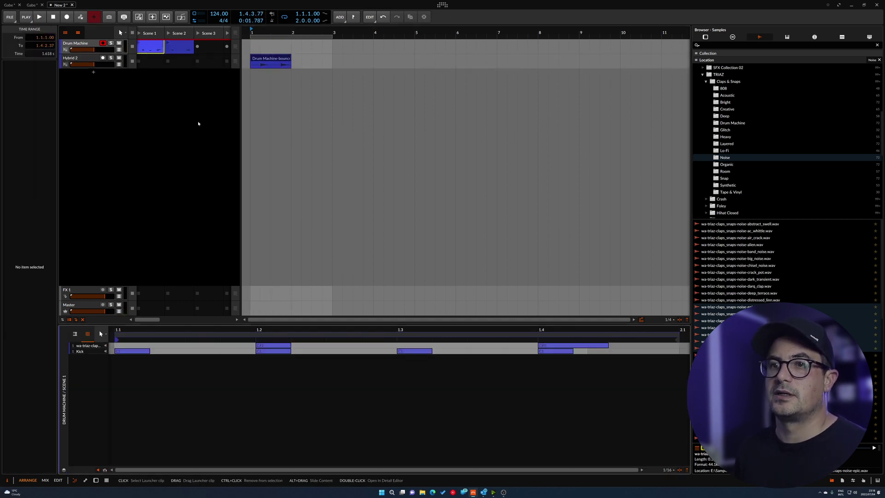
left_click_drag(618, 347, 187, 338)
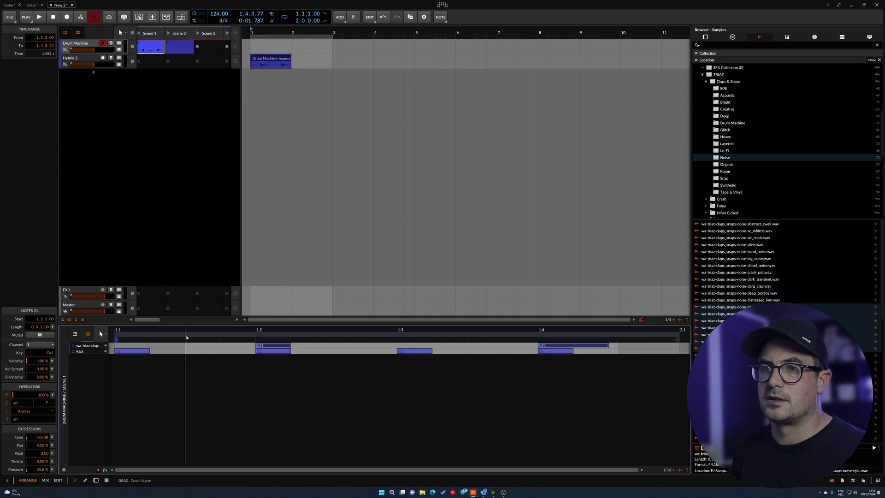
key("Delete")
left_click_drag(150, 46, 255, 49)
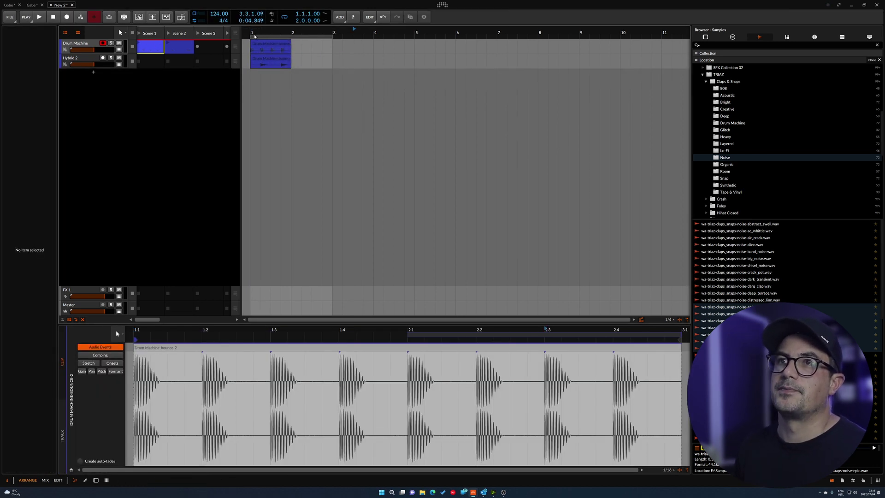
Step: Play the two bounced clips together from bar 1 of the arranger, then stop playback
left_click(255, 36)
key("space")
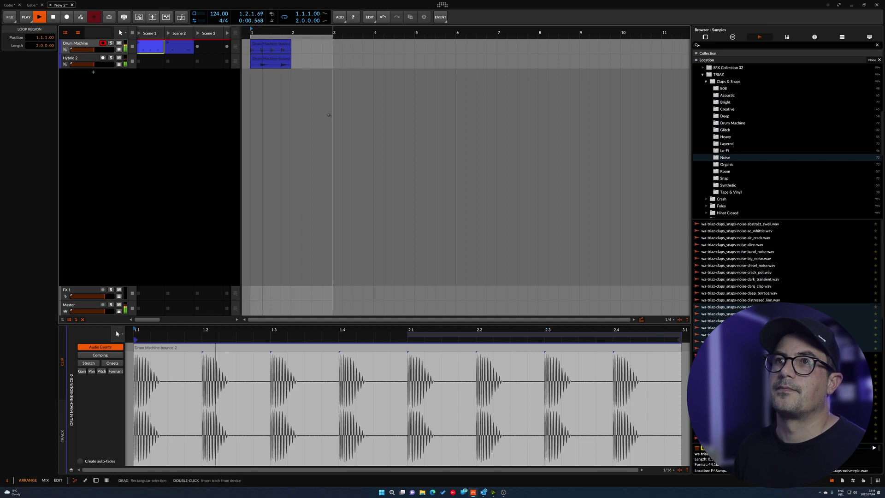
key("space")
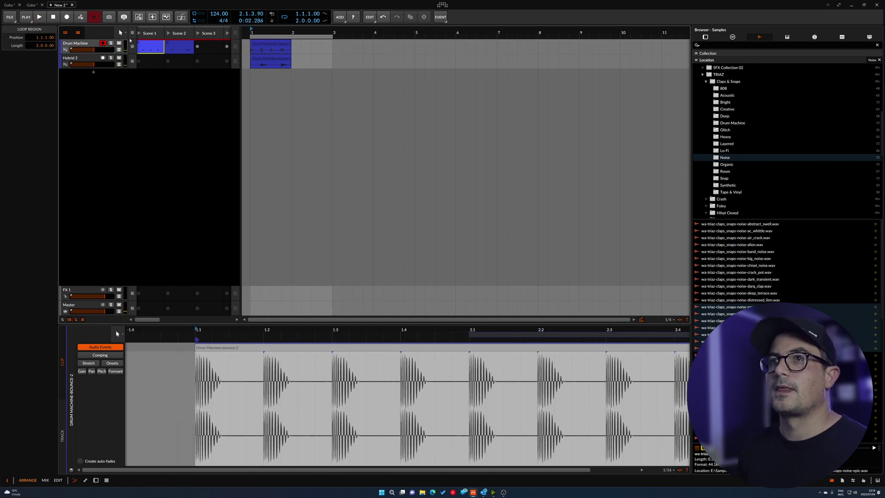